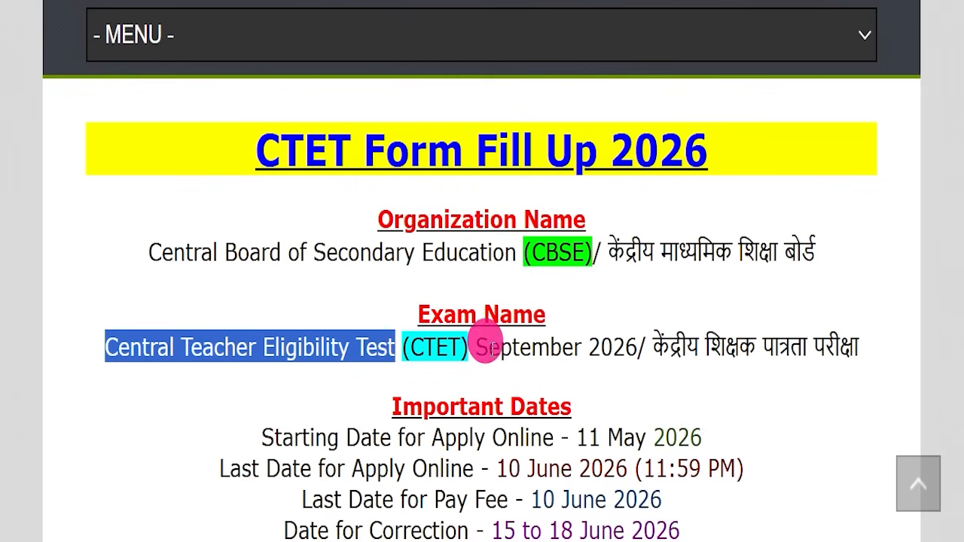
Check the candidate login page and highlight the last date for applying online in the CTET Form Fill Up 2026 article.
click(619, 388)
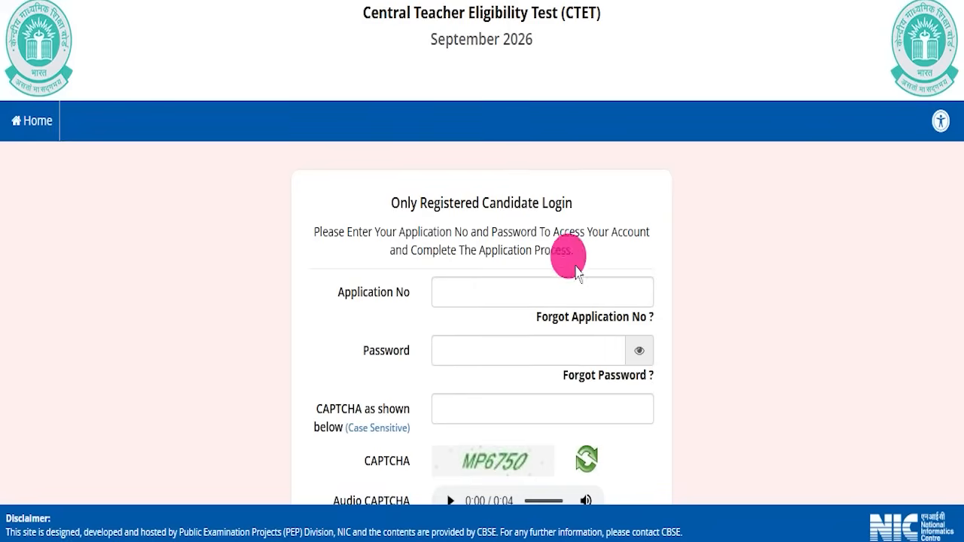
scroll(570, 254, down, 2)
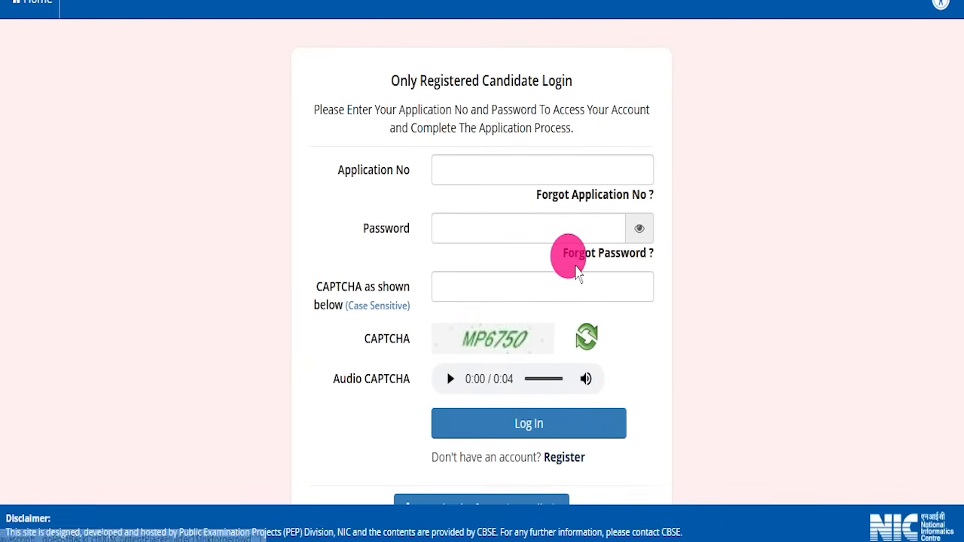
scroll(576, 271, up, 2)
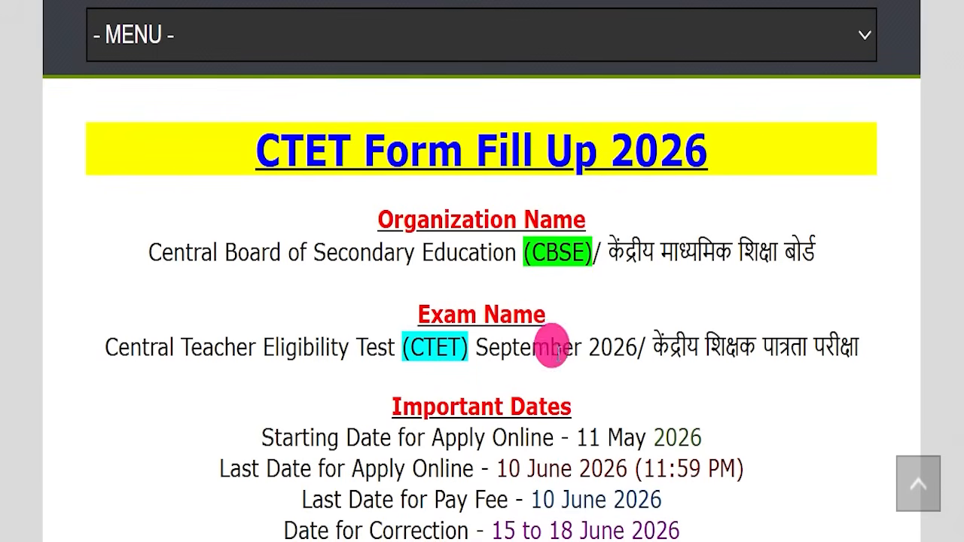
drag(497, 468, 628, 467)
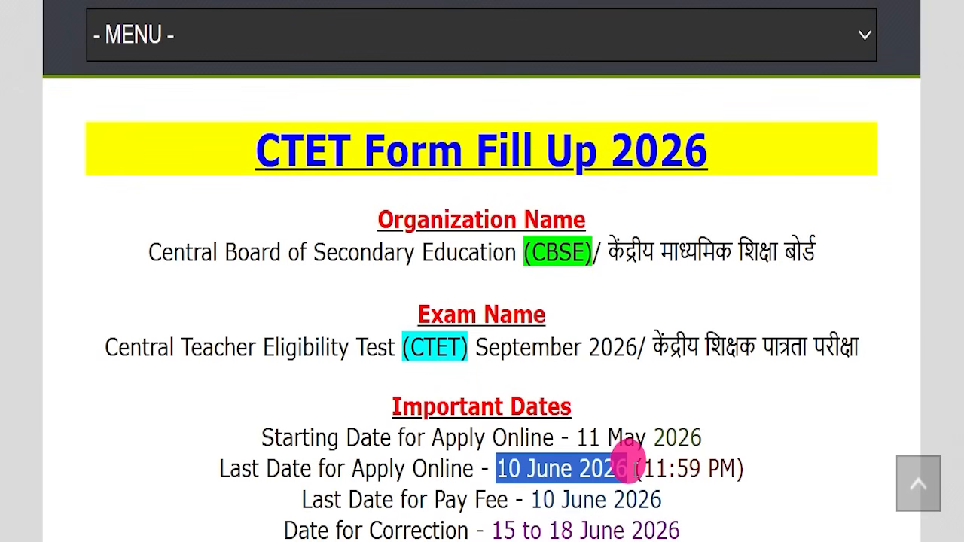
click(589, 334)
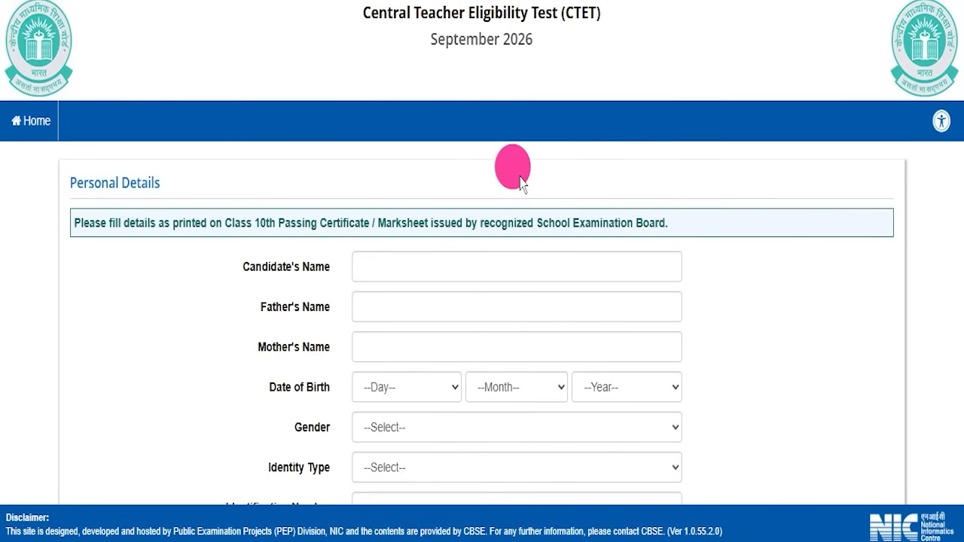
Skim the empty CTET September 2026 registration form and the information bulletin PDF from start to end.
scroll(522, 185, down, 13)
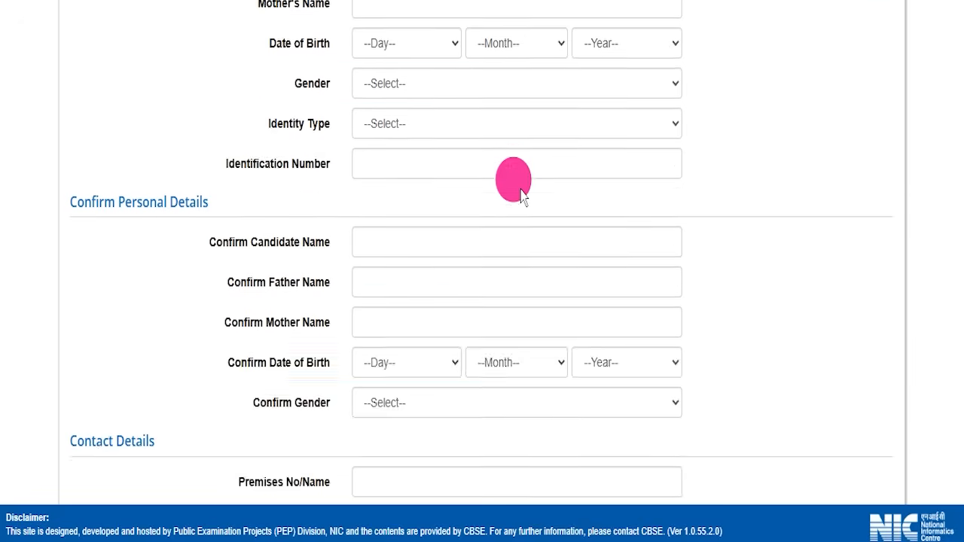
scroll(520, 198, down, 11)
scroll(518, 200, up, 20)
scroll(518, 201, up, 1)
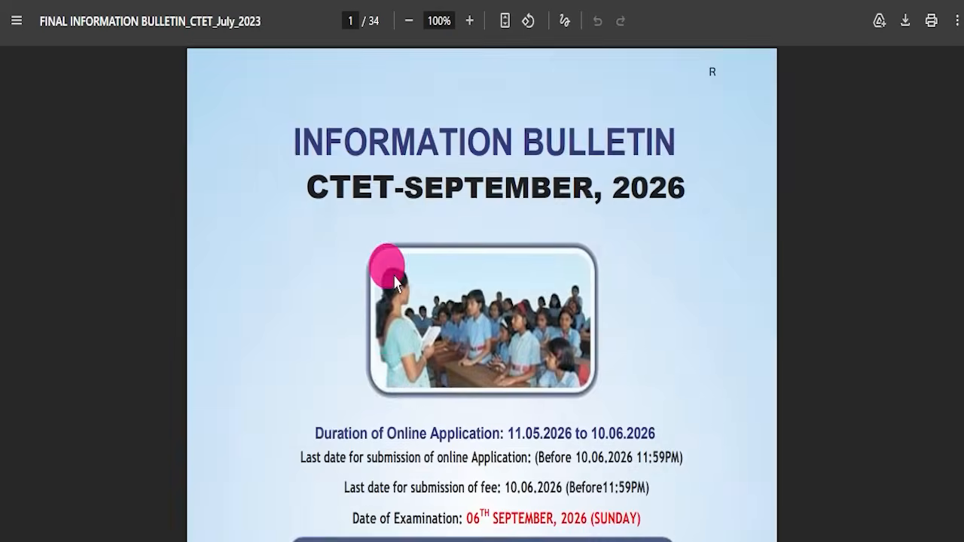
scroll(387, 264, down, 15)
scroll(399, 285, down, 20)
scroll(395, 298, up, 20)
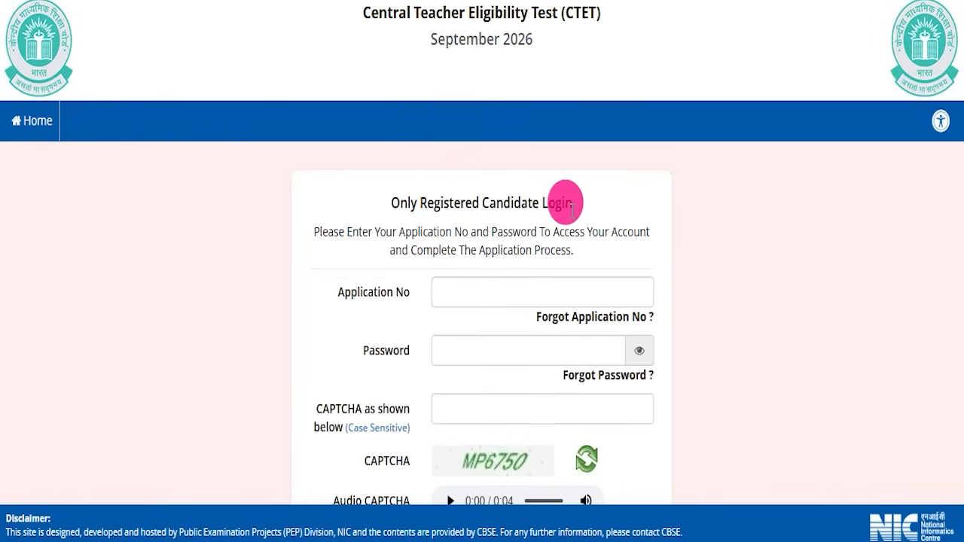
Examine the registered candidate login form, including its credential fields, CAPTCHA and registration link.
scroll(617, 208, down, 2)
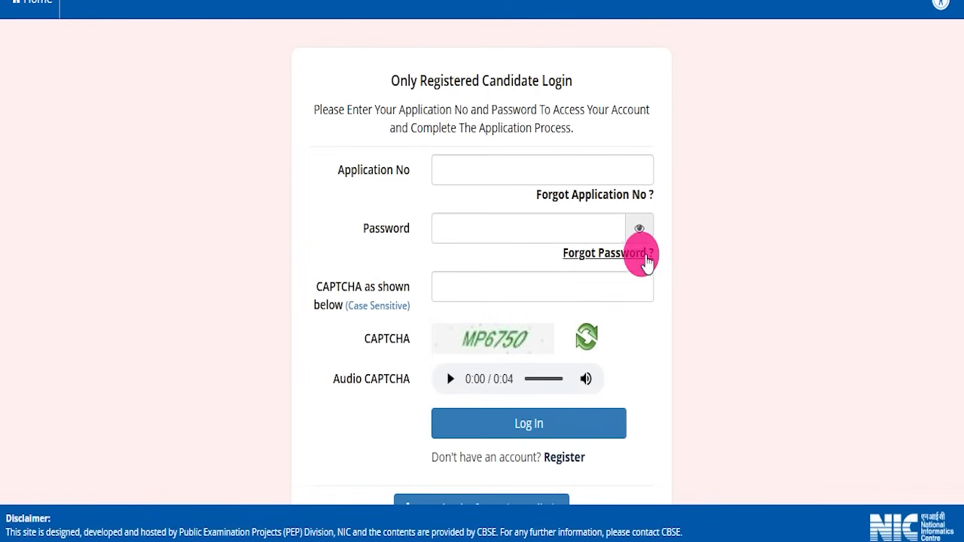
scroll(636, 245, up, 2)
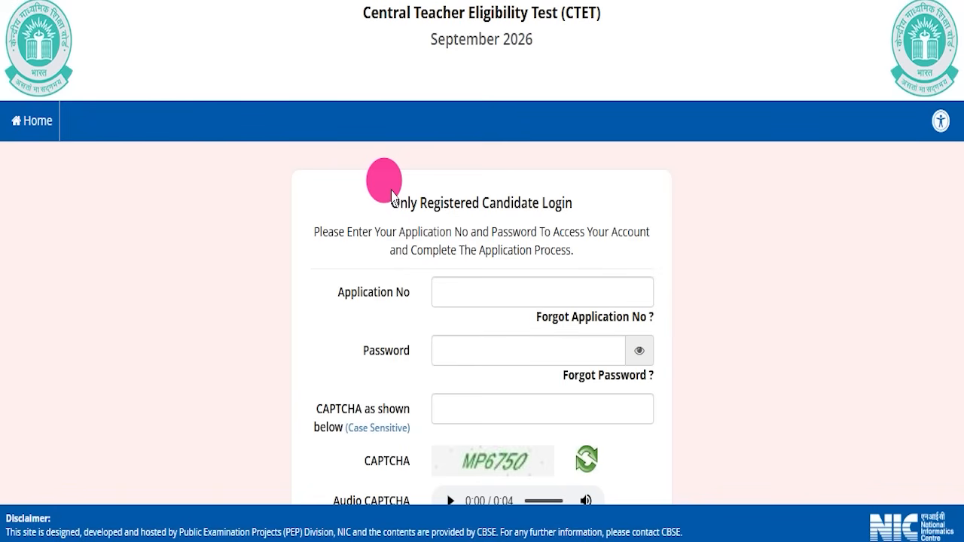
scroll(469, 249, down, 2)
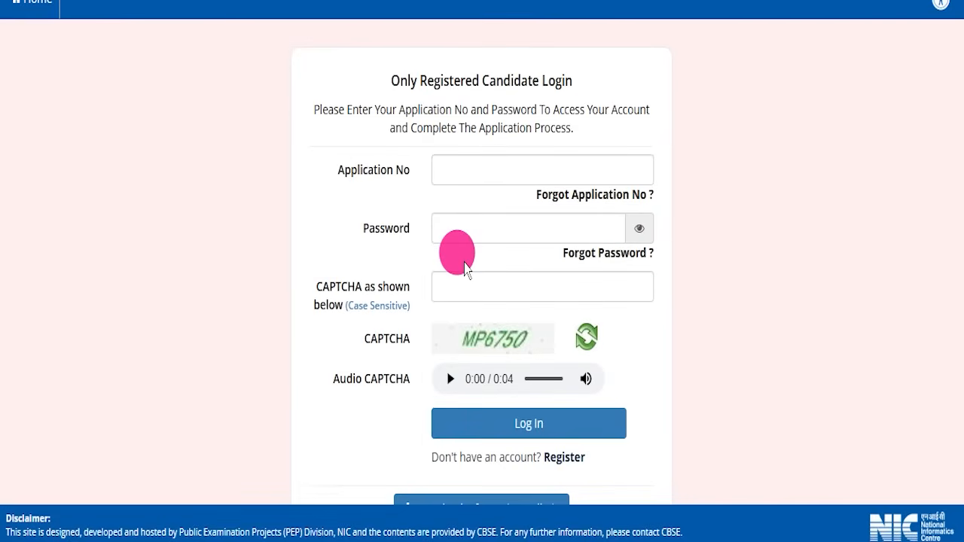
scroll(461, 260, up, 2)
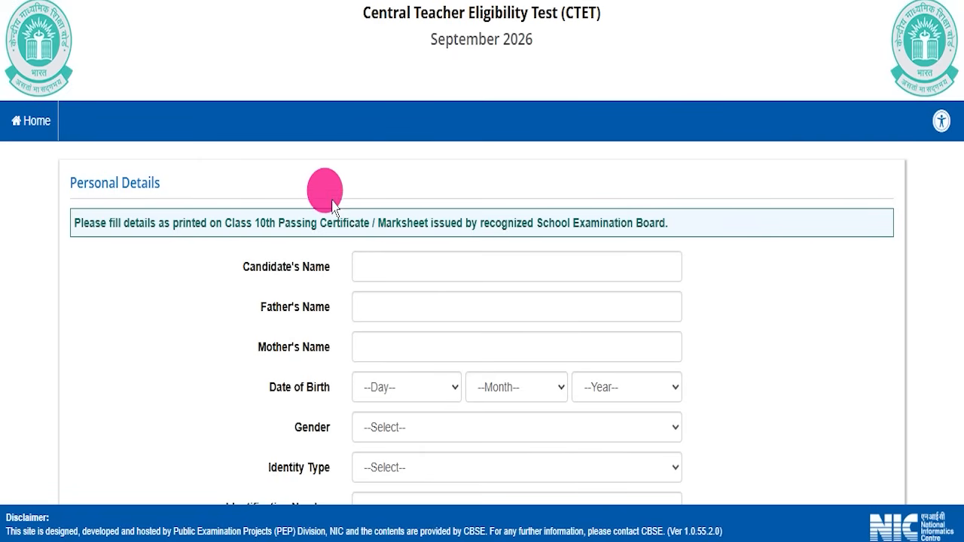
Review every section of the registration form, from Personal Details through contact and address details to Choose Password and CAPTCHA.
drag(332, 201, 72, 187)
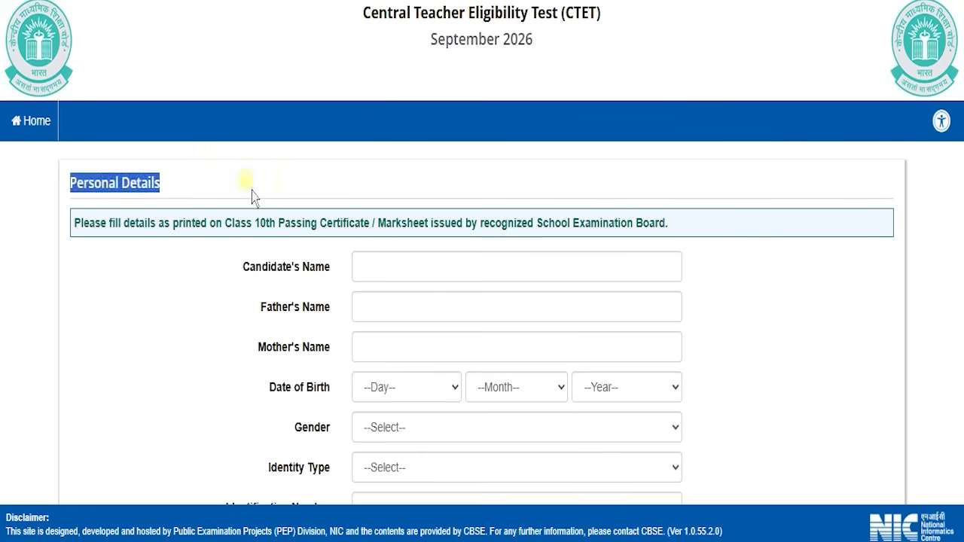
click(252, 196)
scroll(347, 233, down, 5)
scroll(354, 248, down, 4)
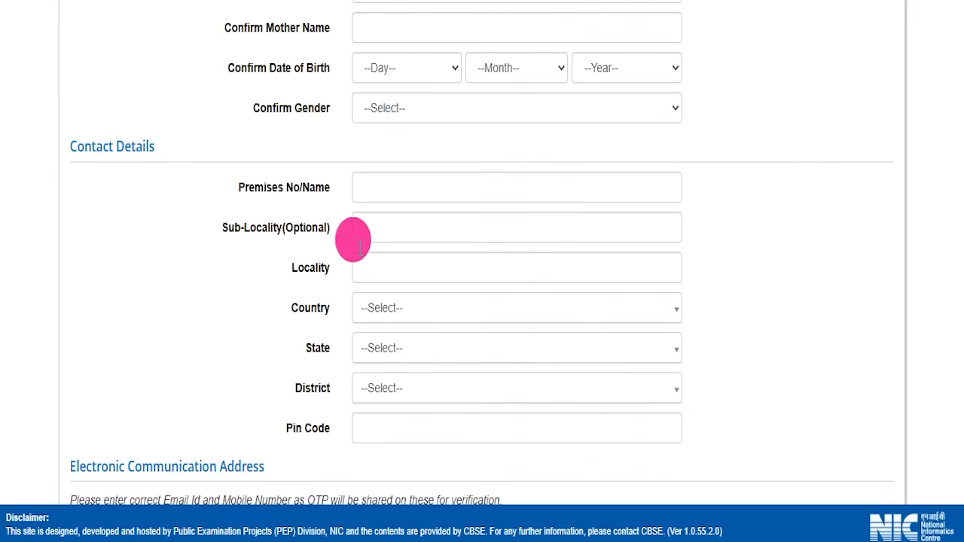
scroll(359, 255, down, 6)
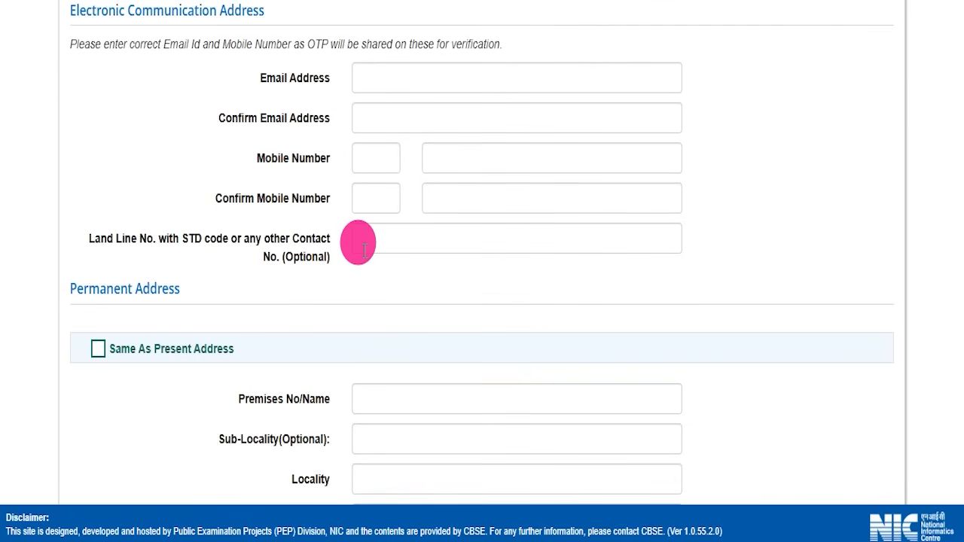
scroll(364, 252, down, 2)
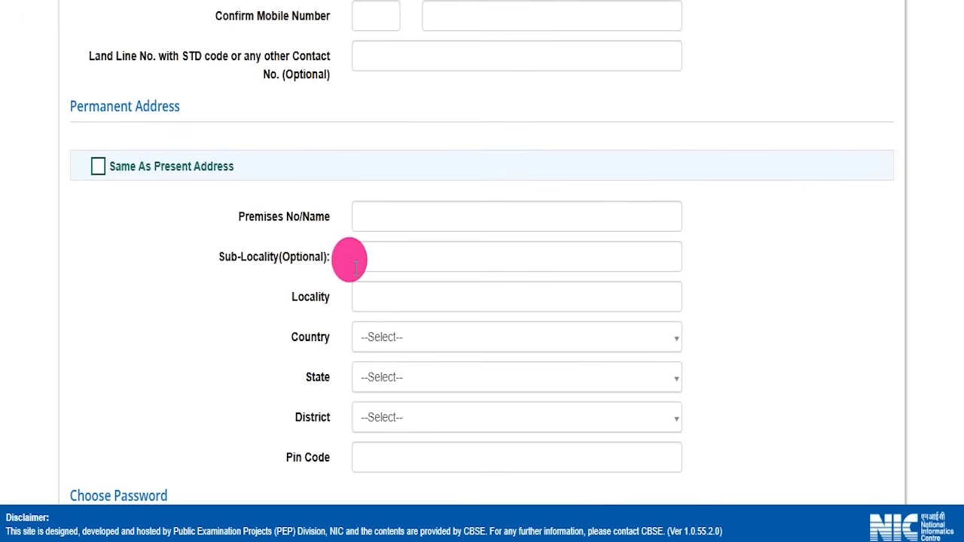
scroll(351, 277, down, 2)
scroll(348, 277, down, 2)
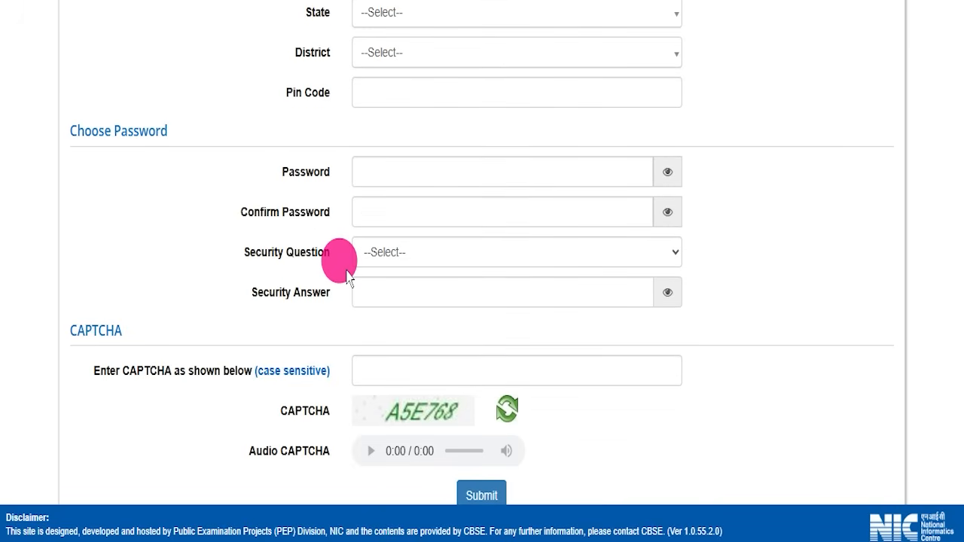
scroll(348, 277, down, 2)
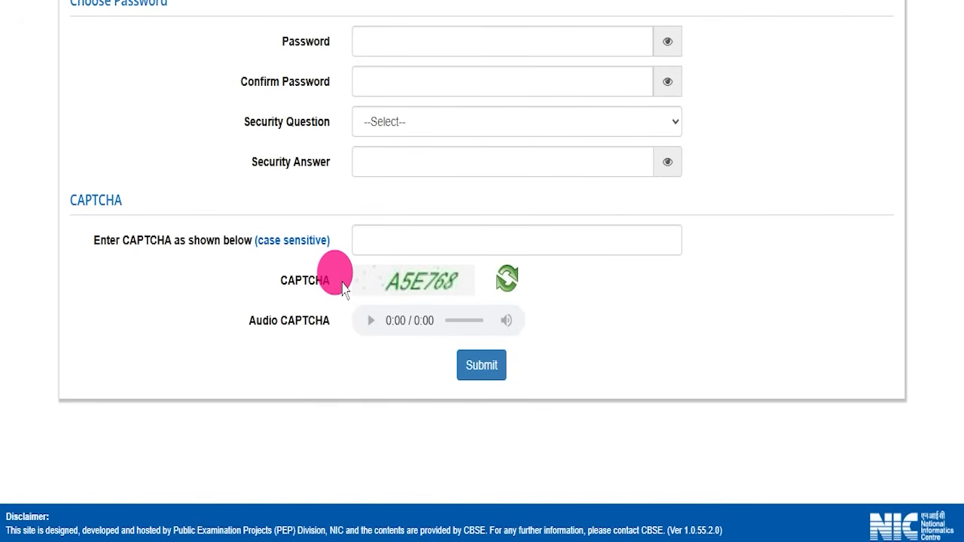
scroll(342, 286, up, 12)
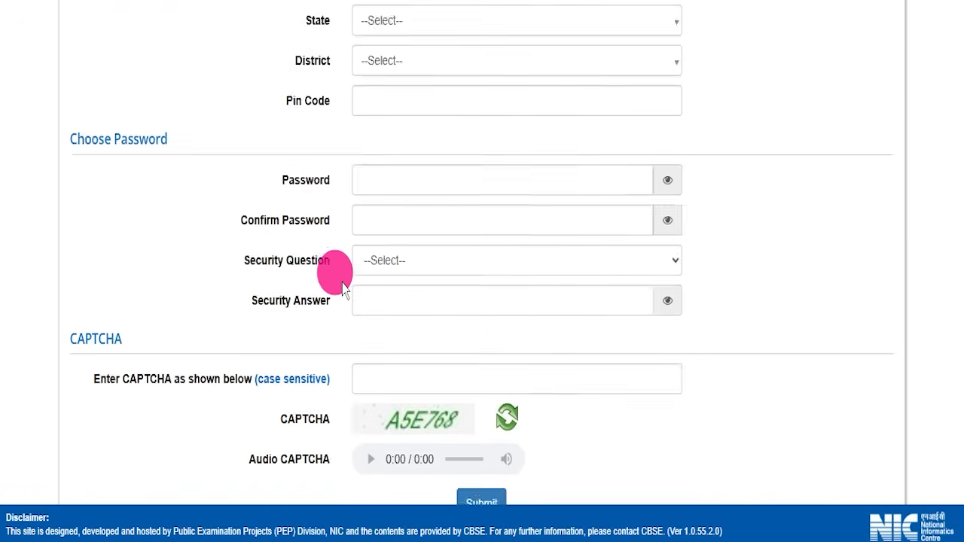
scroll(345, 281, up, 10)
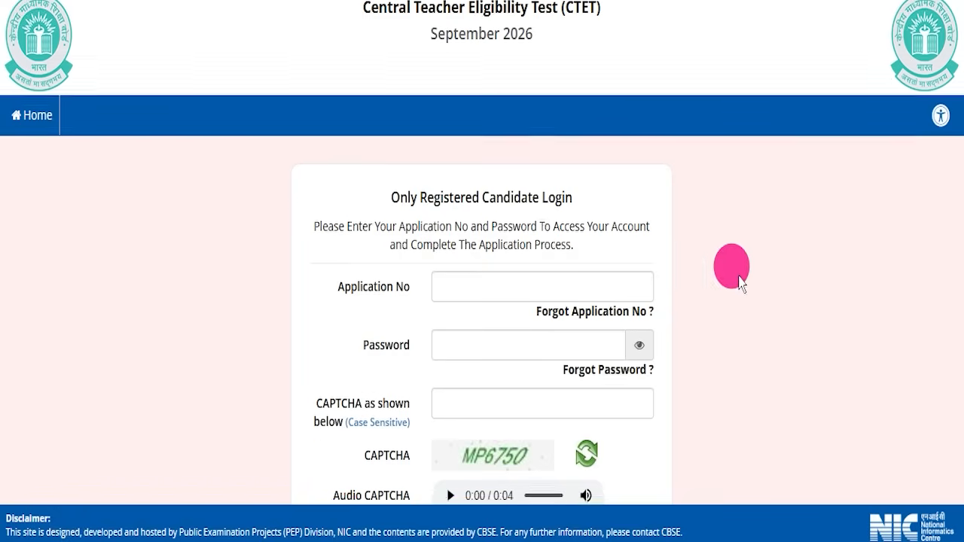
Look over the candidate login page again and the Personal Details part of the registration form.
scroll(716, 271, down, 2)
scroll(726, 285, up, 2)
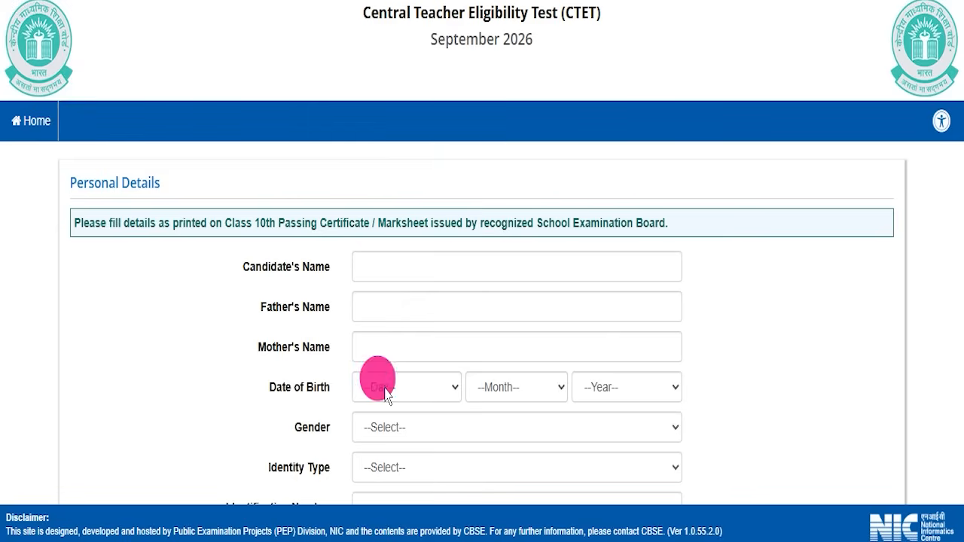
scroll(413, 258, down, 5)
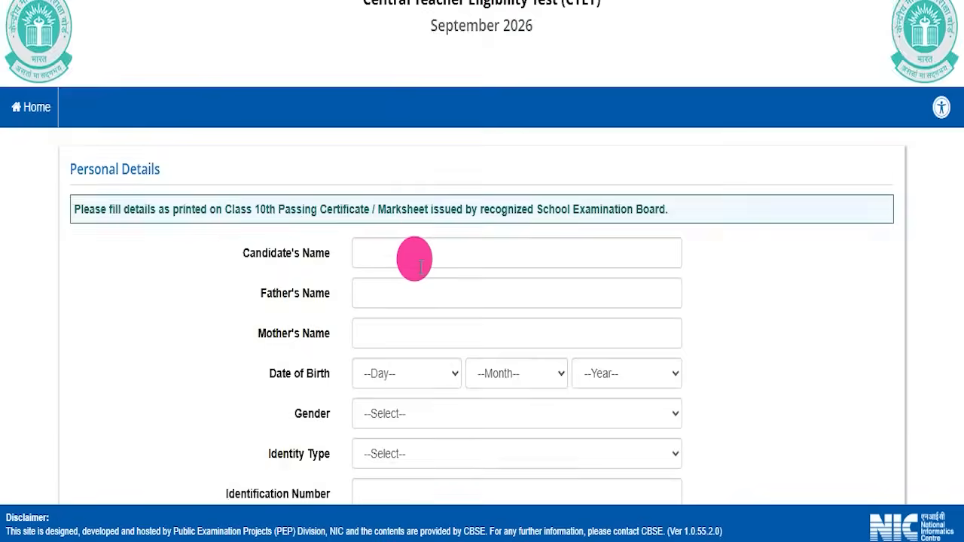
scroll(419, 260, up, 5)
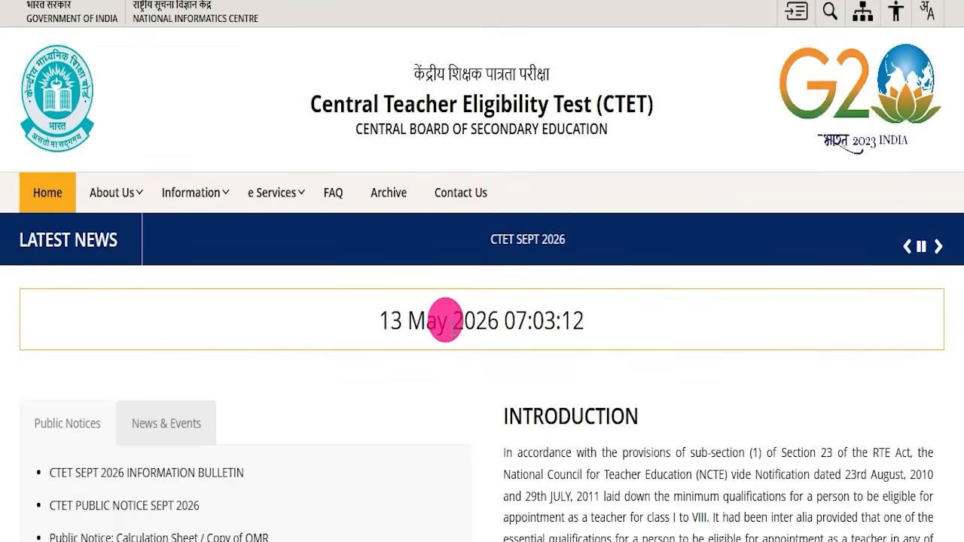
Look through the official CTET home page and the application portal page with the steps to apply online.
scroll(447, 318, down, 12)
scroll(471, 329, down, 2)
scroll(465, 326, up, 15)
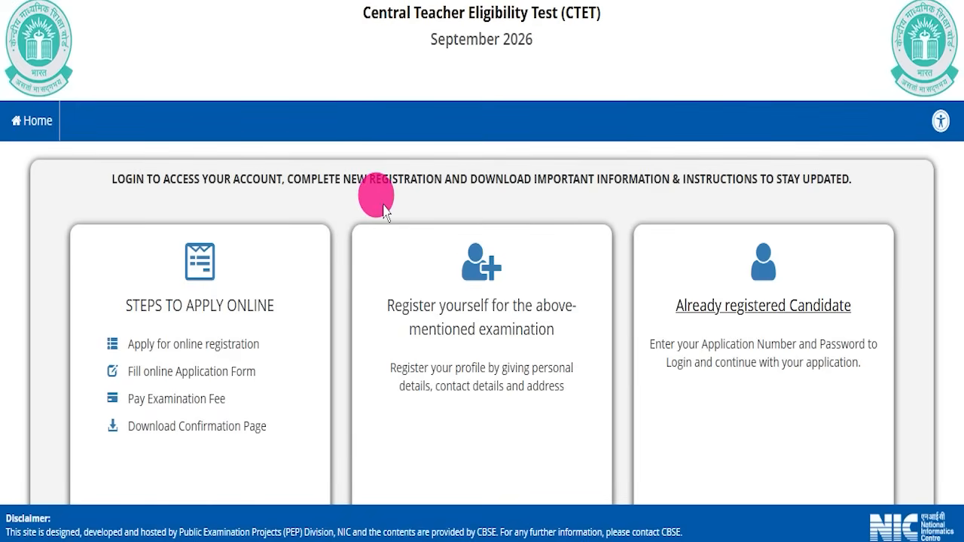
scroll(372, 209, down, 4)
scroll(369, 214, up, 4)
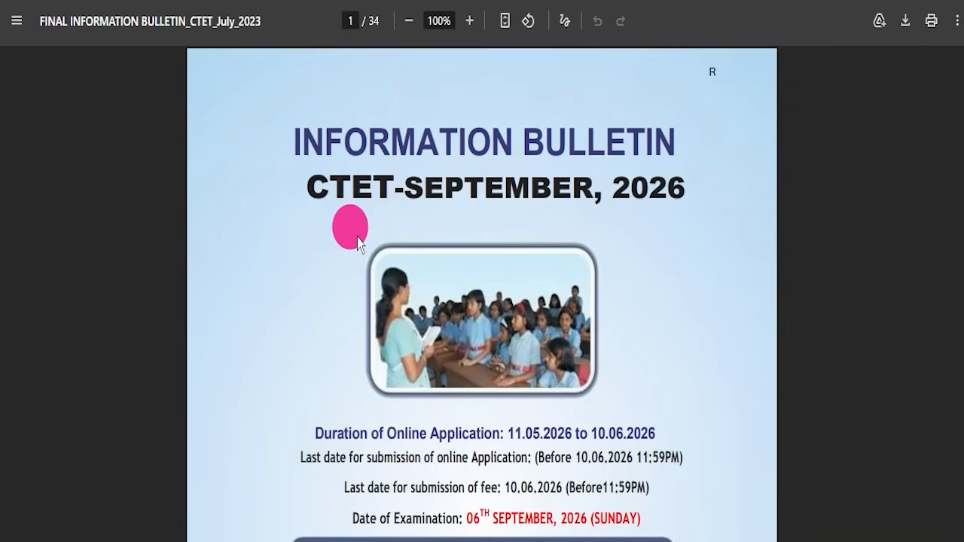
Examine the cover page of the CTET September 2026 information bulletin.
scroll(351, 226, down, 3)
scroll(350, 226, down, 4)
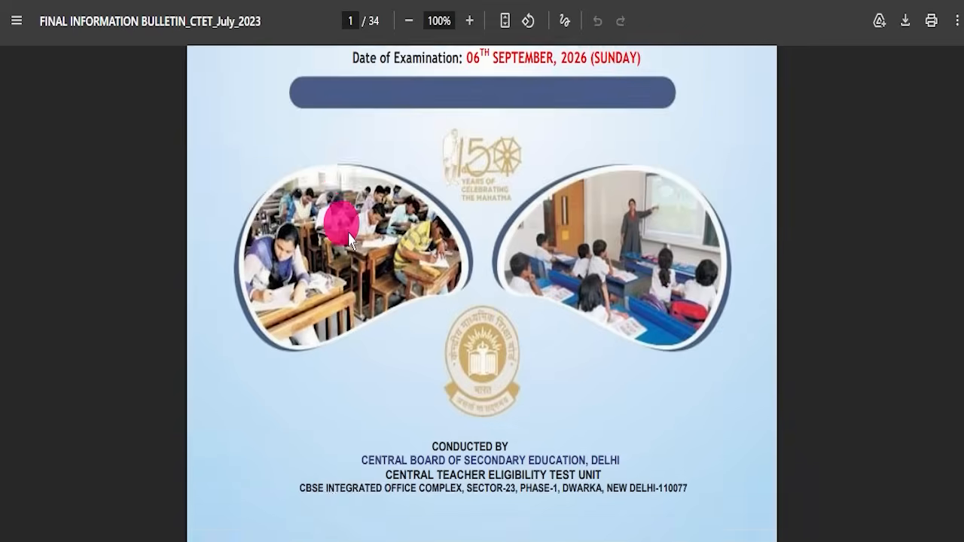
scroll(340, 219, up, 7)
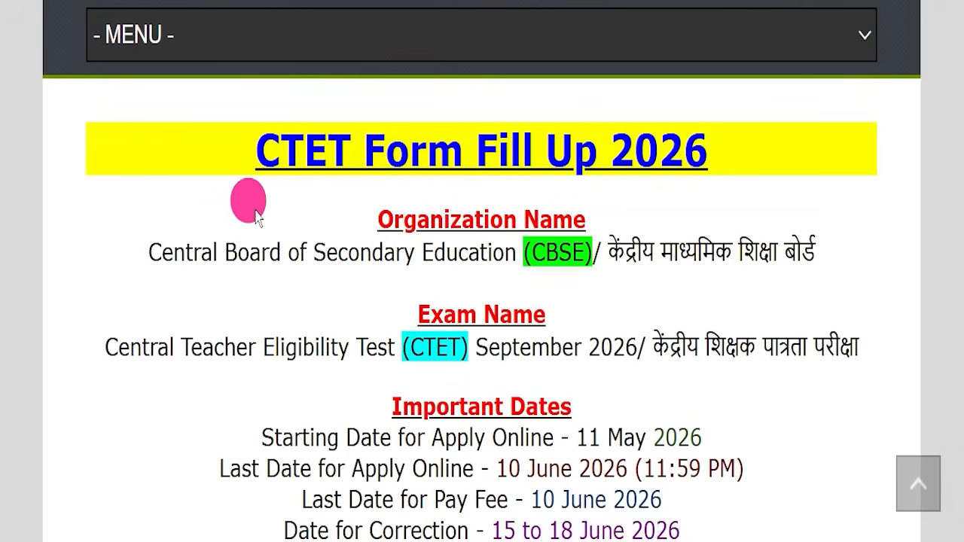
Highlight the CTET Form Fill Up 2026 heading and view the IndSarkariNaukri site header above the article.
drag(172, 146, 720, 147)
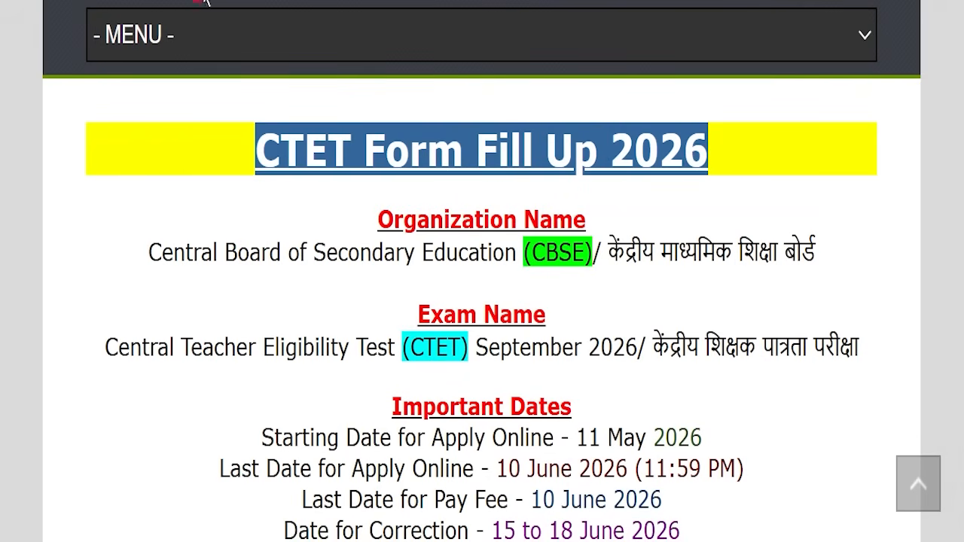
click(601, 198)
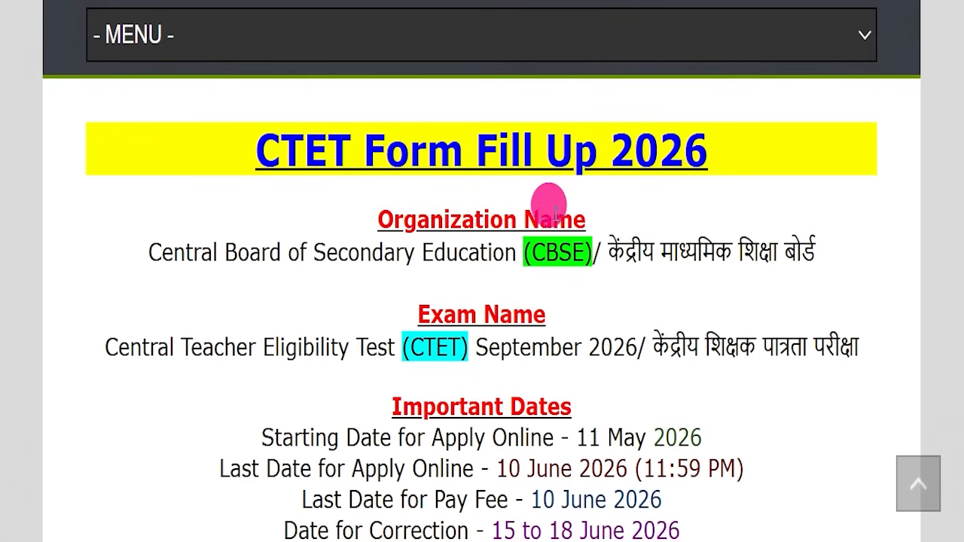
scroll(372, 253, up, 10)
scroll(372, 265, up, 5)
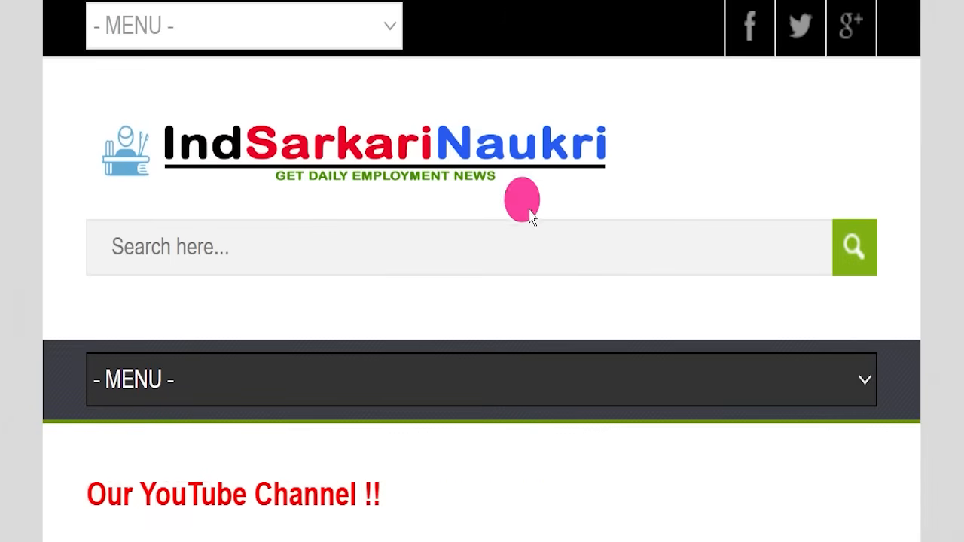
scroll(570, 239, down, 2)
scroll(557, 237, down, 10)
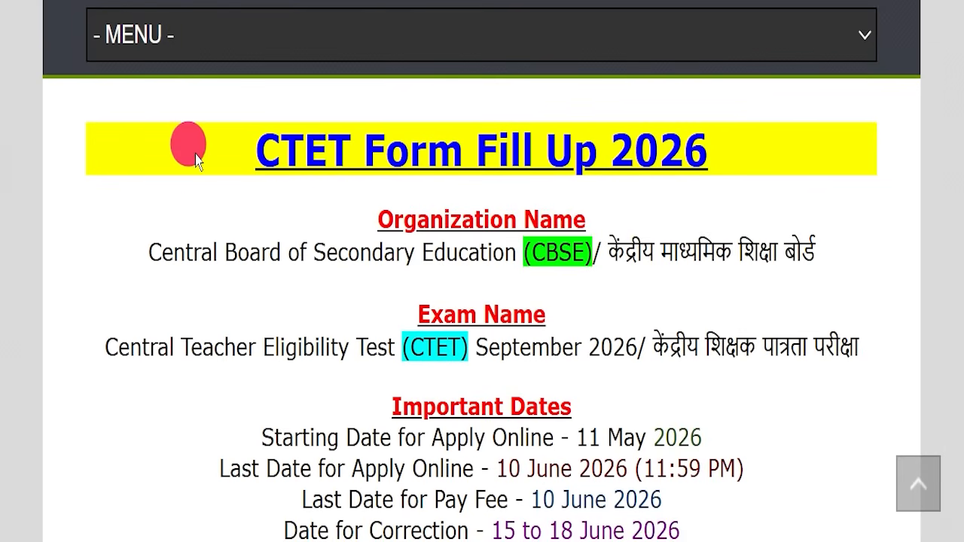
Highlight the article's heading, the organization name and the exam name through September 2026 while reading them.
drag(198, 158, 747, 167)
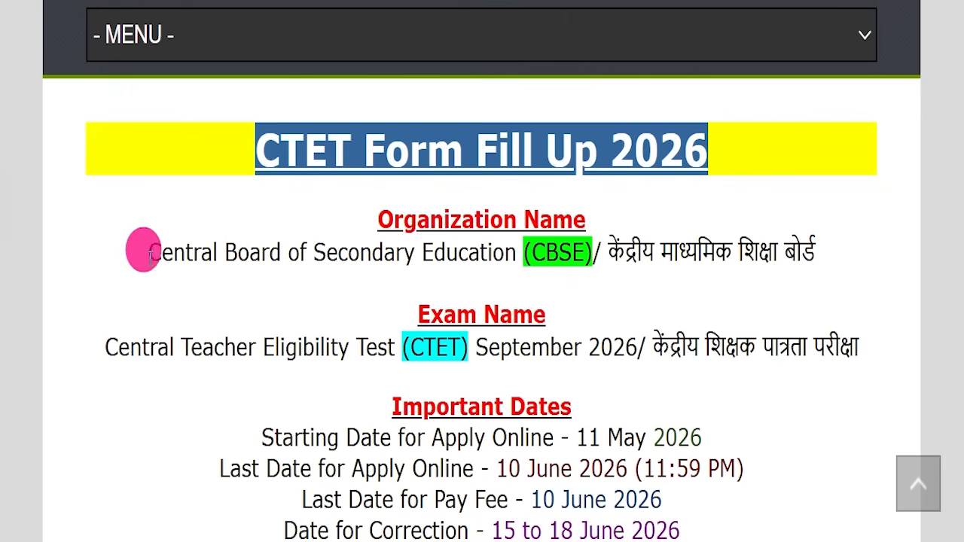
drag(144, 254, 504, 244)
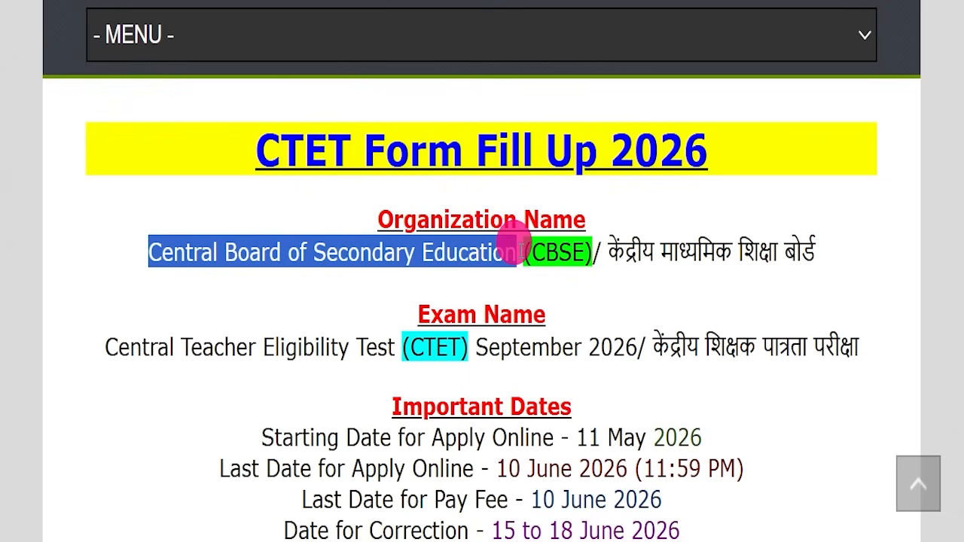
drag(516, 245, 804, 234)
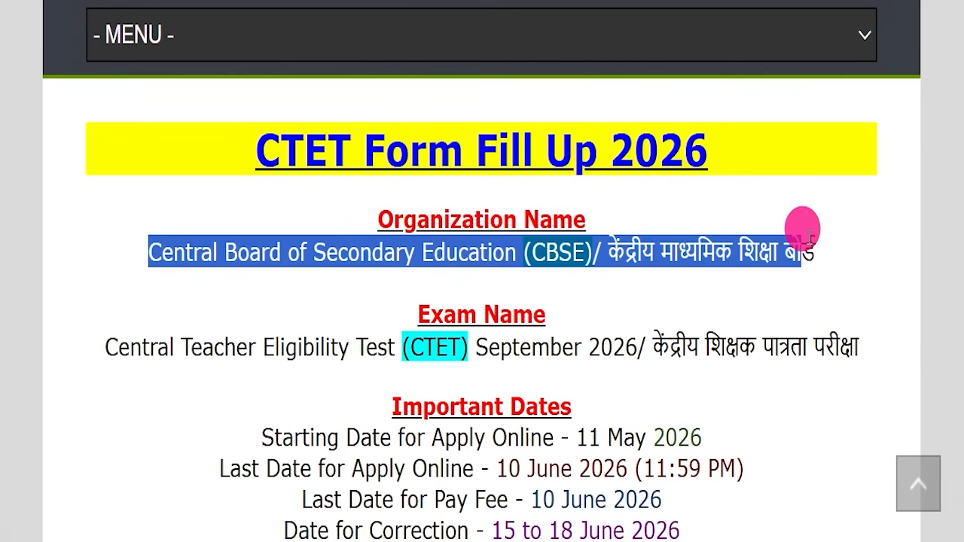
click(442, 291)
drag(97, 334, 626, 331)
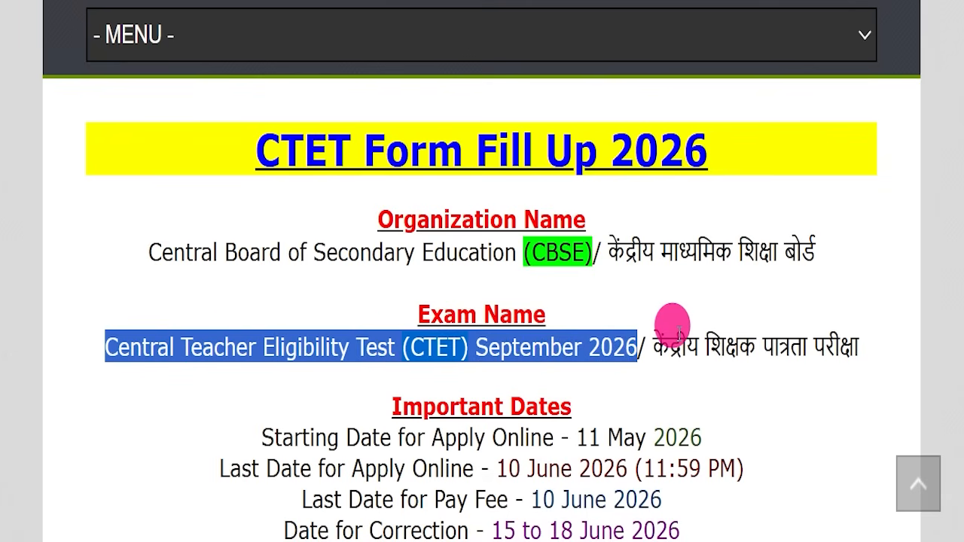
Highlight the last date to apply online, the exam date and the correction dates under the article's Important Dates heading while reading them.
scroll(659, 301, down, 2)
drag(192, 285, 762, 293)
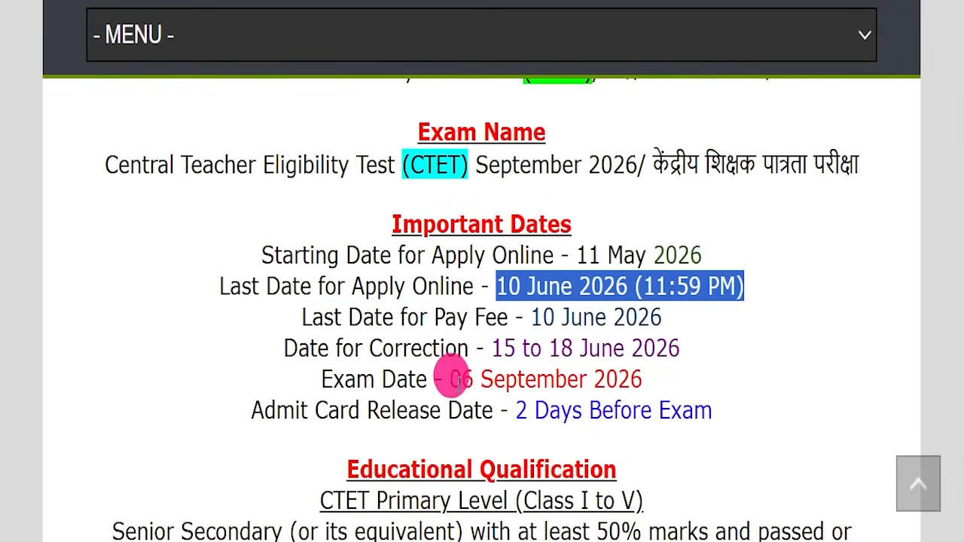
drag(450, 380, 644, 378)
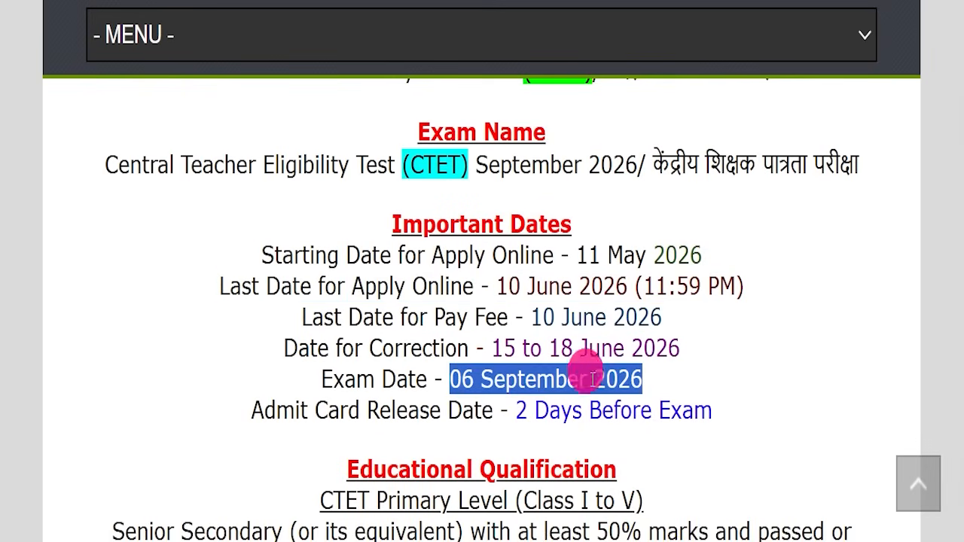
drag(492, 347, 702, 352)
Read the Educational Qualification section, highlighting its heading and the Class I to V range of the Primary Level.
scroll(700, 354, down, 2)
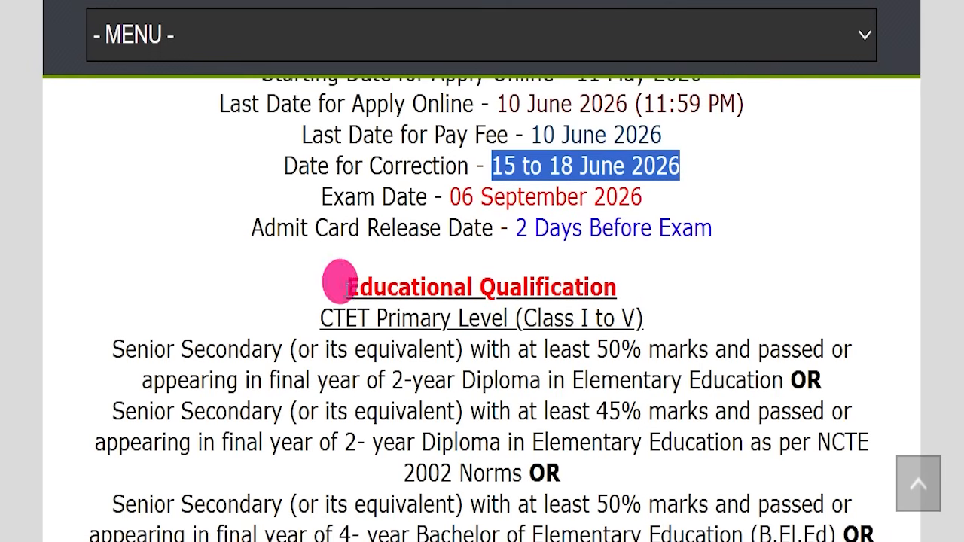
drag(346, 287, 665, 296)
click(666, 300)
scroll(667, 271, down, 1)
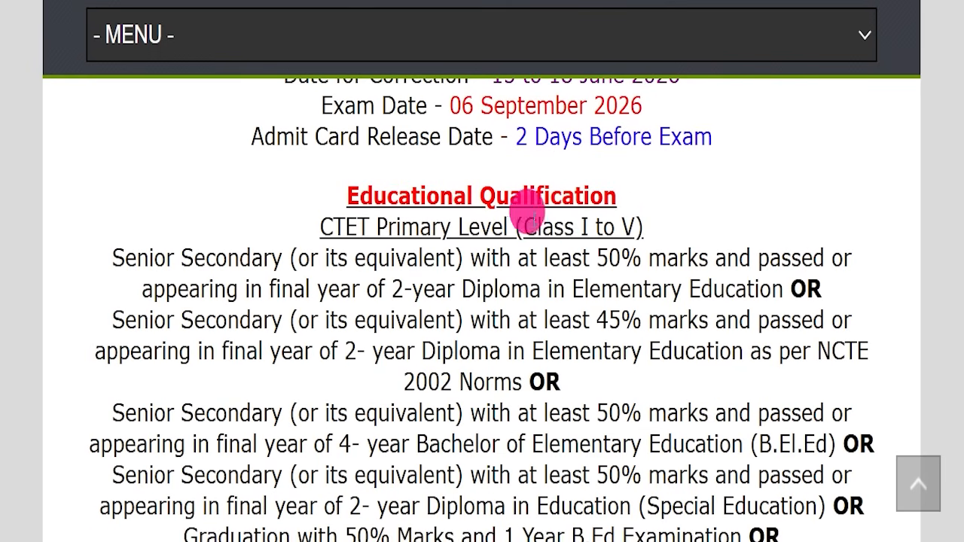
drag(523, 227, 612, 223)
scroll(605, 252, down, 4)
scroll(605, 252, up, 2)
scroll(606, 249, up, 1)
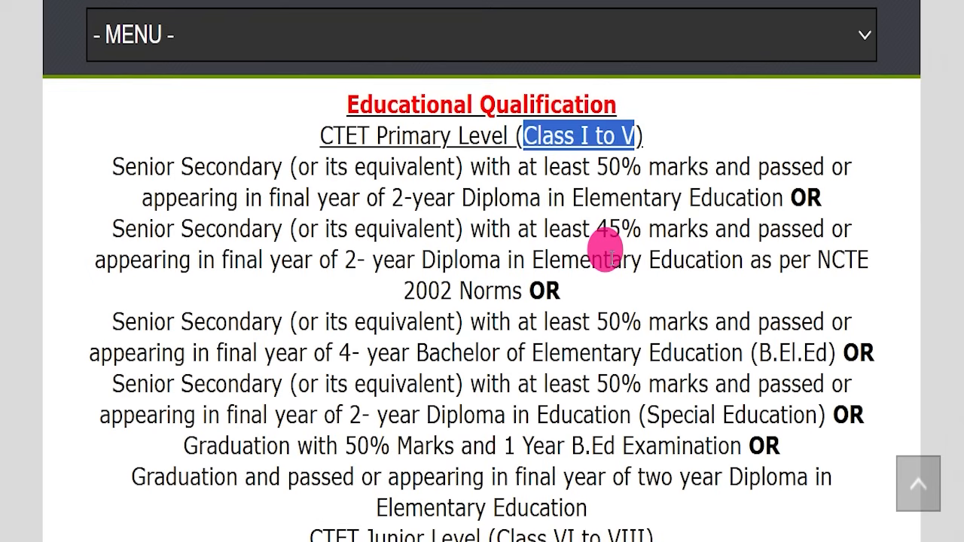
scroll(606, 251, down, 8)
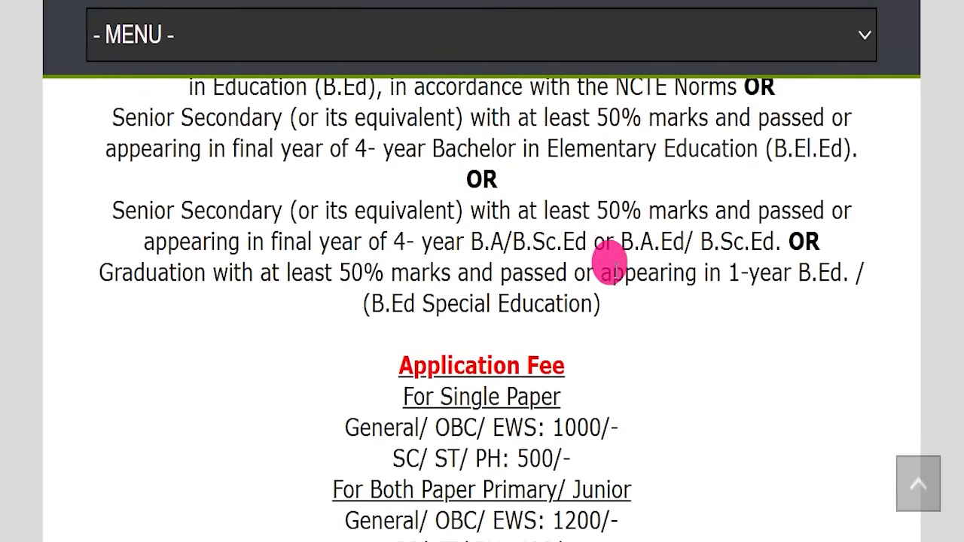
Highlight the Application Fee entries for a single paper and for both papers by category, plus the online payment mode, while reading them.
scroll(616, 265, down, 1)
drag(375, 165, 618, 185)
click(620, 215)
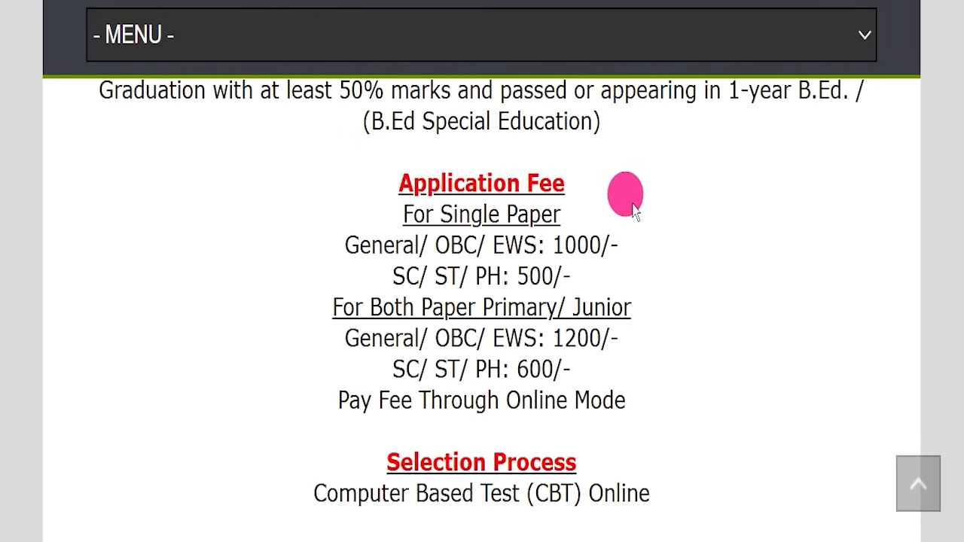
drag(401, 220, 586, 217)
drag(346, 247, 656, 237)
drag(397, 265, 574, 266)
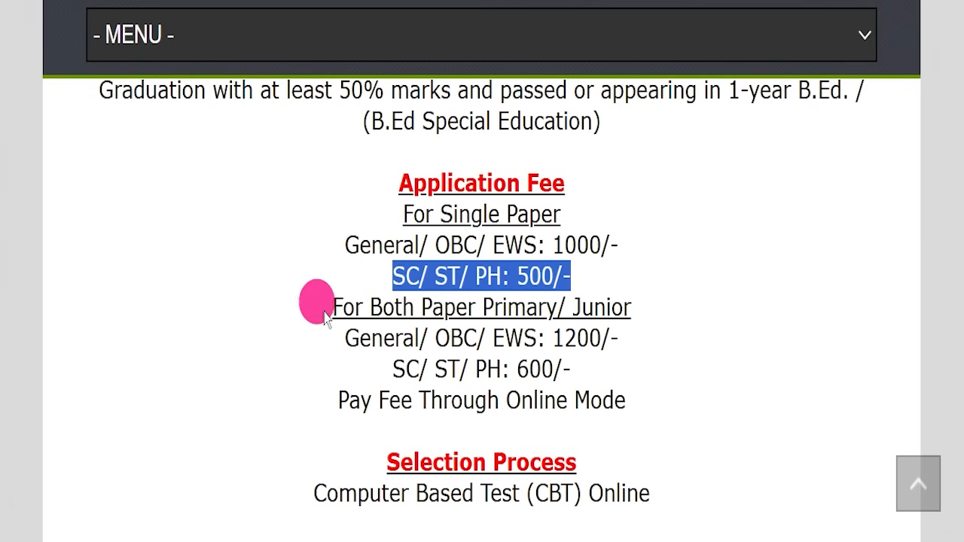
drag(299, 312, 647, 312)
drag(343, 341, 649, 339)
drag(390, 359, 587, 376)
drag(506, 400, 633, 397)
Highlight the Selection Process, Apply Mode and Official Website entries of the article while reading them.
scroll(637, 370, down, 2)
scroll(641, 339, down, 1)
drag(275, 224, 674, 220)
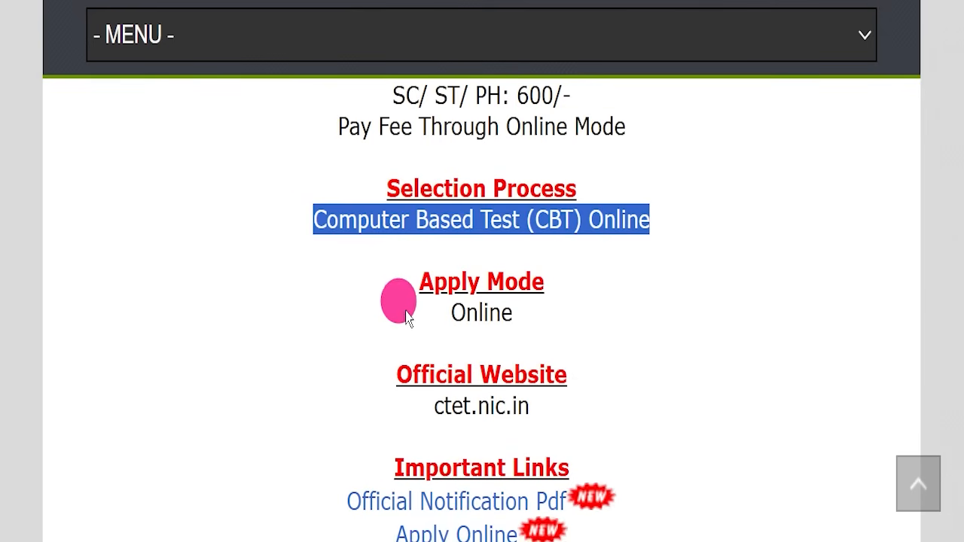
drag(409, 313, 575, 308)
scroll(575, 308, down, 1)
drag(355, 311, 549, 329)
drag(394, 285, 564, 301)
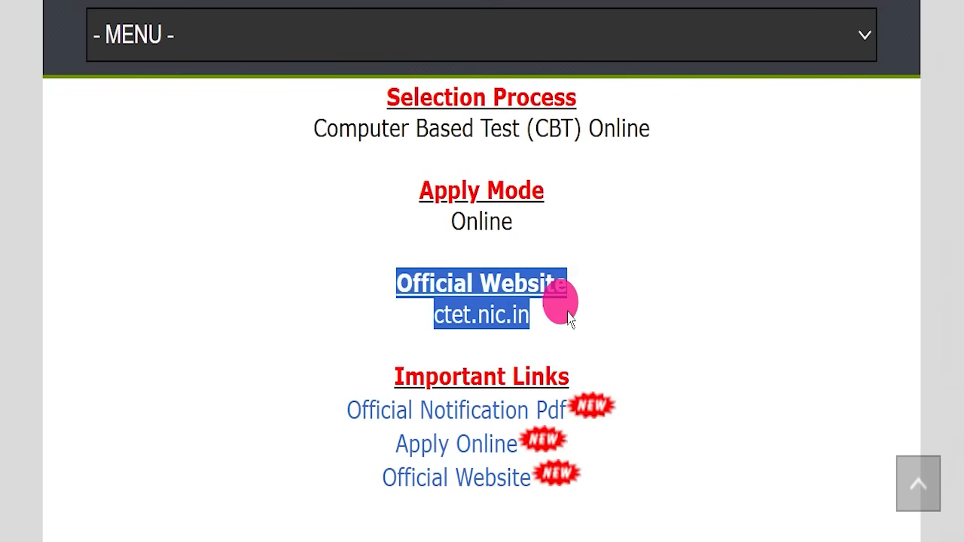
click(568, 320)
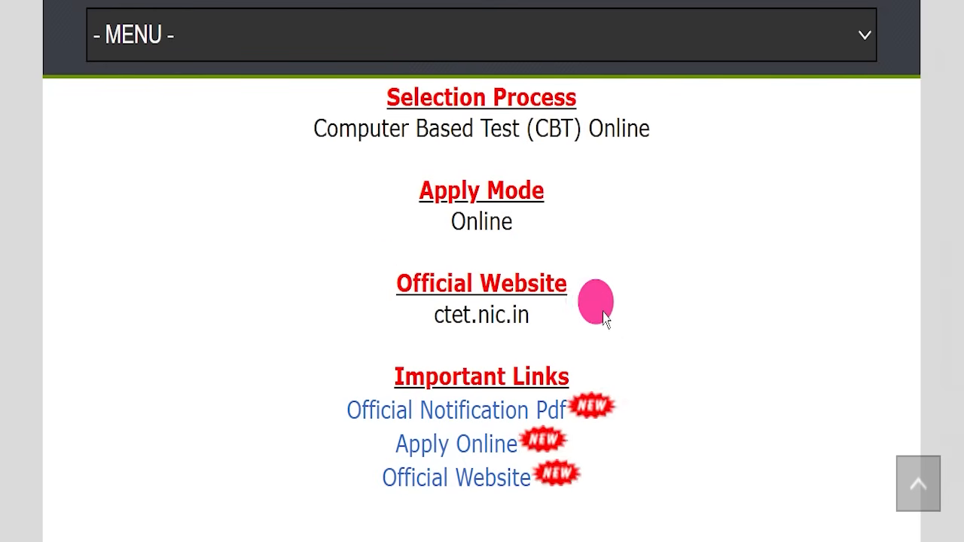
Highlight the Important Links block with the notification PDF, Apply Online and official website links.
scroll(640, 291, down, 2)
drag(329, 194, 625, 297)
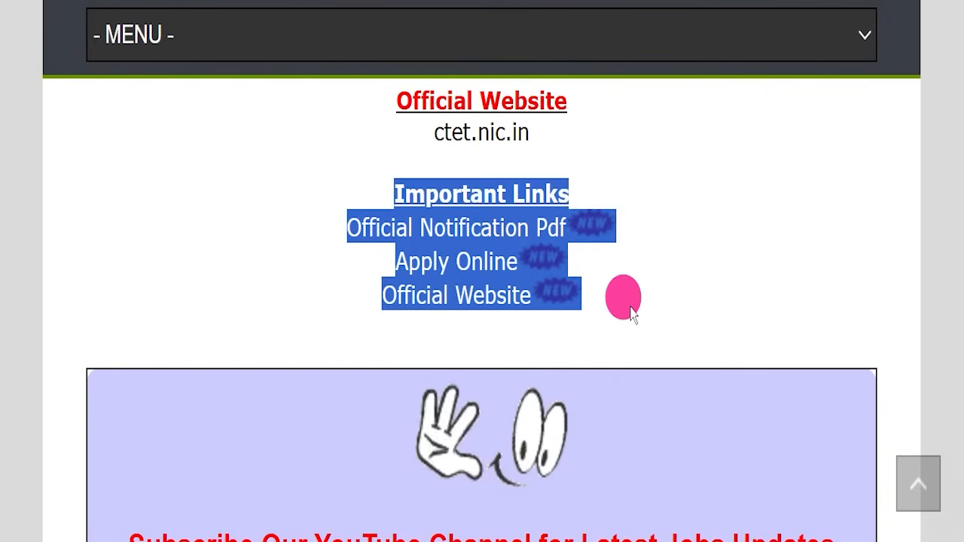
scroll(624, 297, up, 1)
click(653, 280)
drag(299, 272, 570, 263)
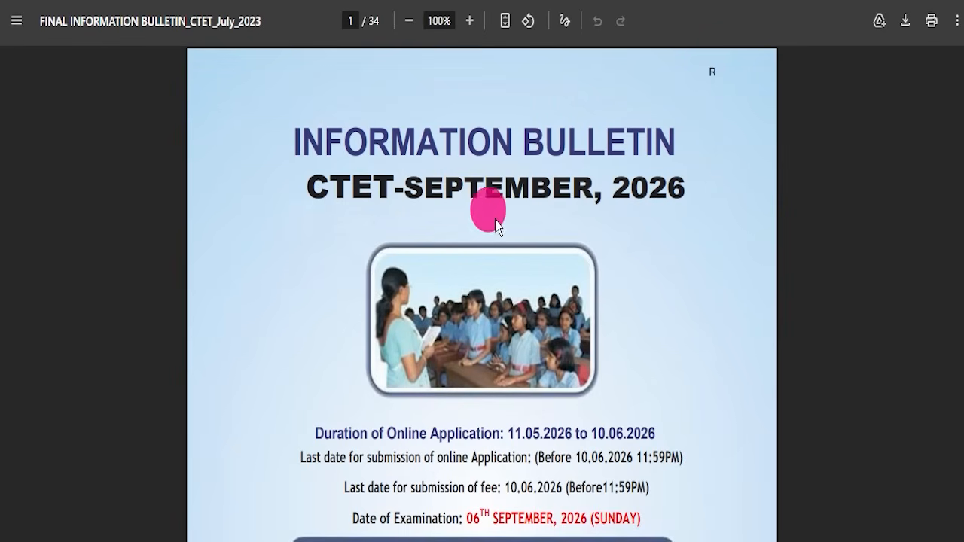
Switch to the information bulletin and highlight its cover title, the online application duration and the examination date.
drag(309, 172, 689, 191)
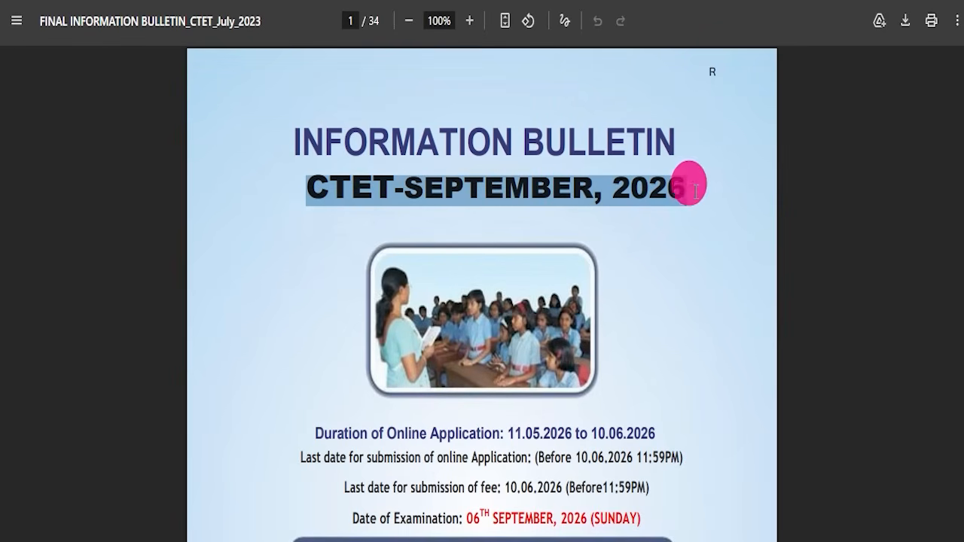
drag(295, 145, 680, 139)
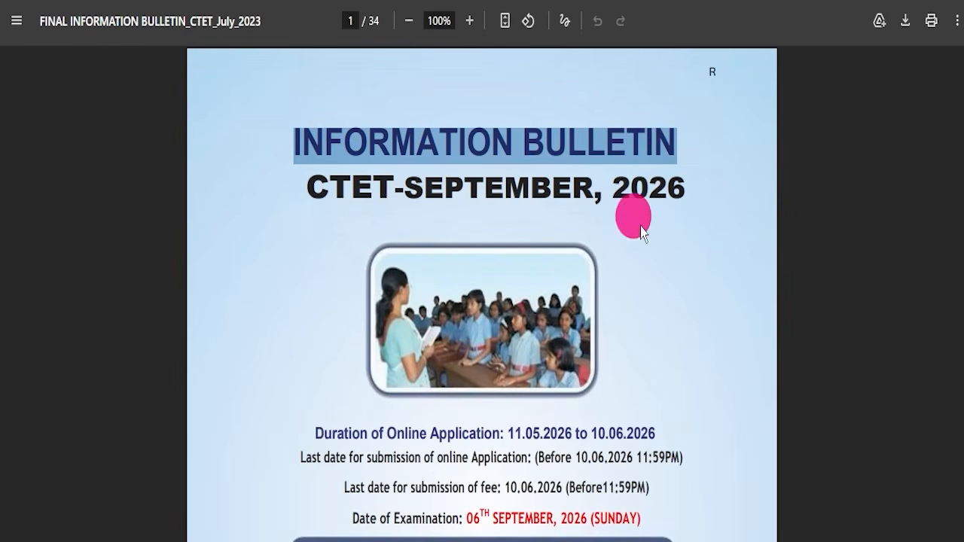
scroll(325, 233, down, 3)
drag(311, 248, 673, 249)
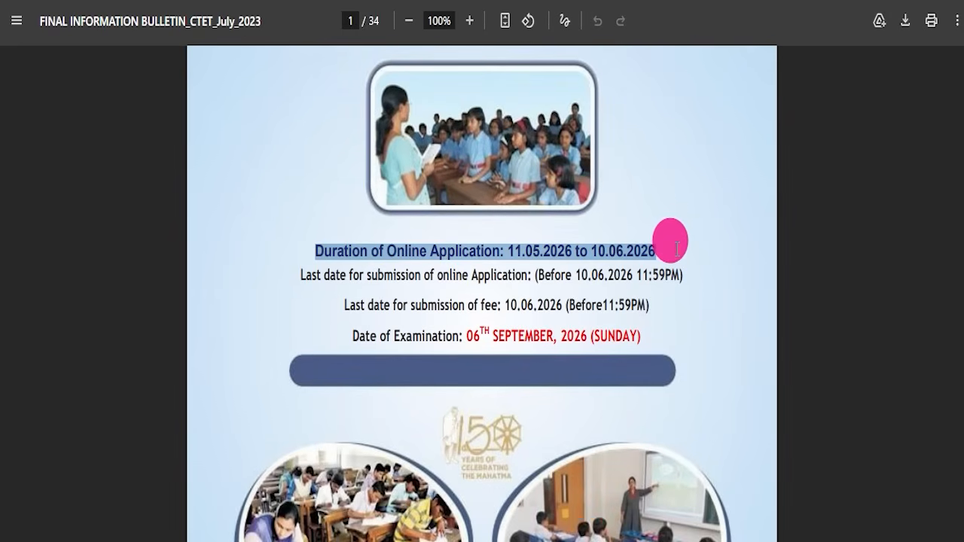
drag(349, 336, 640, 326)
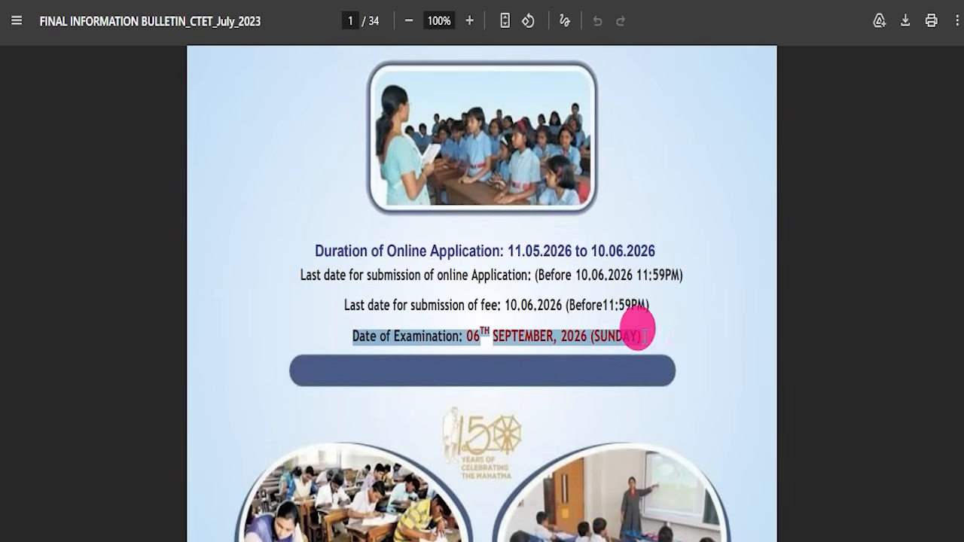
Highlight the bulletin's exam shift and timing table and the opening requirements for candidates under Important Notes.
scroll(577, 344, down, 10)
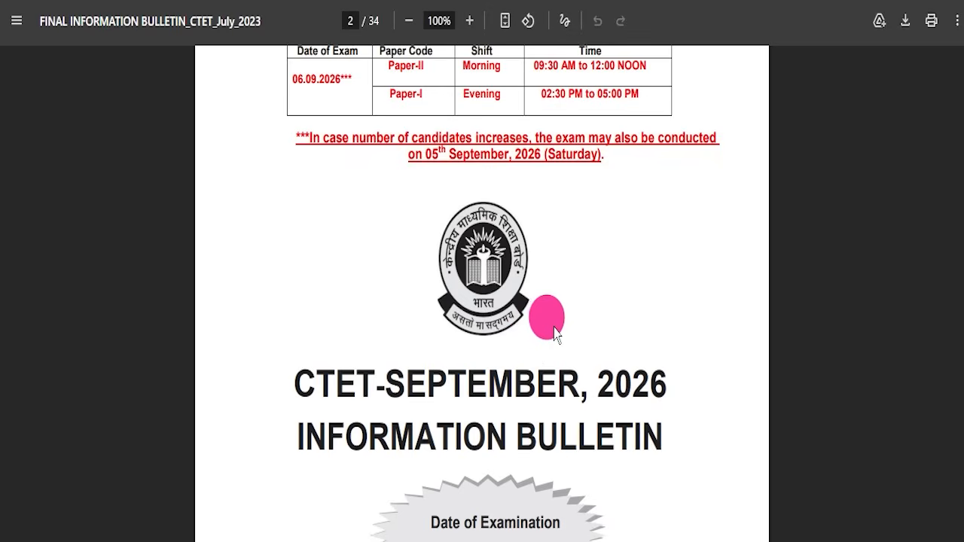
scroll(535, 279, up, 3)
drag(295, 232, 612, 285)
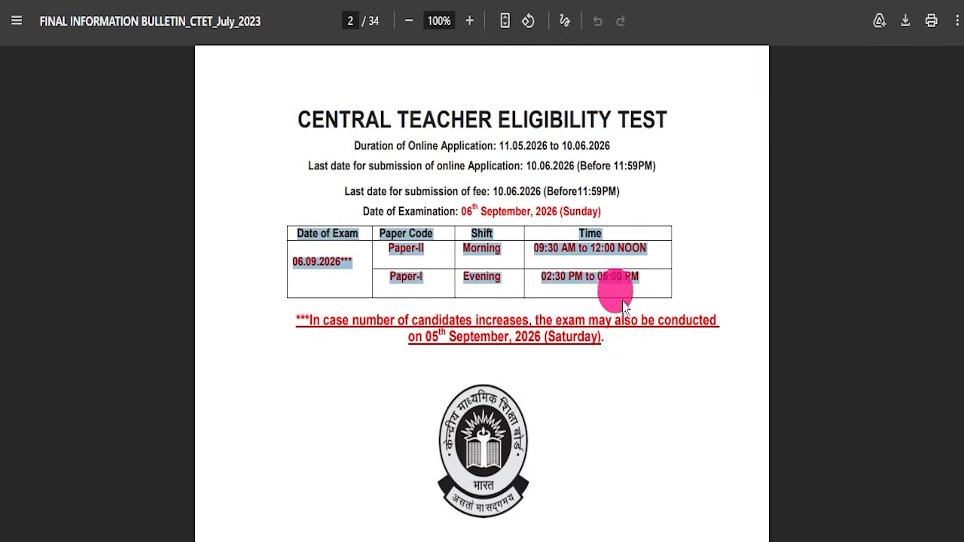
scroll(602, 302, down, 15)
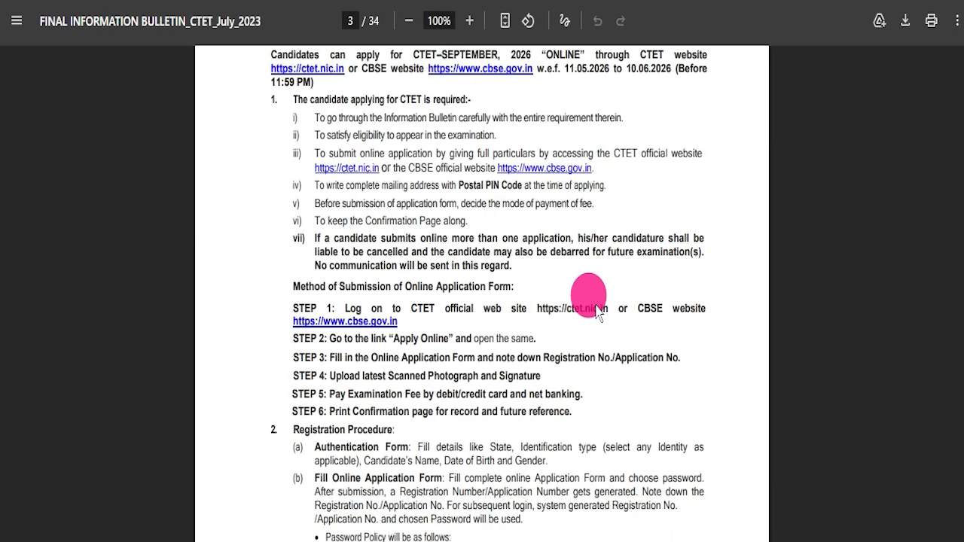
scroll(598, 313, up, 3)
drag(270, 217, 433, 218)
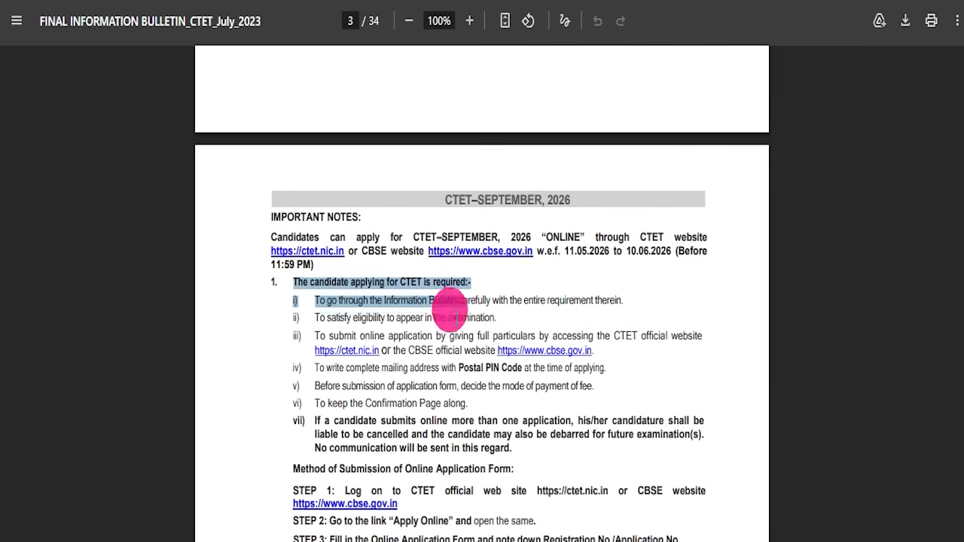
Highlight the examination fee rows for General/OBC and SC/ST/Diff. Abled candidates on page 4 of the bulletin.
scroll(445, 440, down, 10)
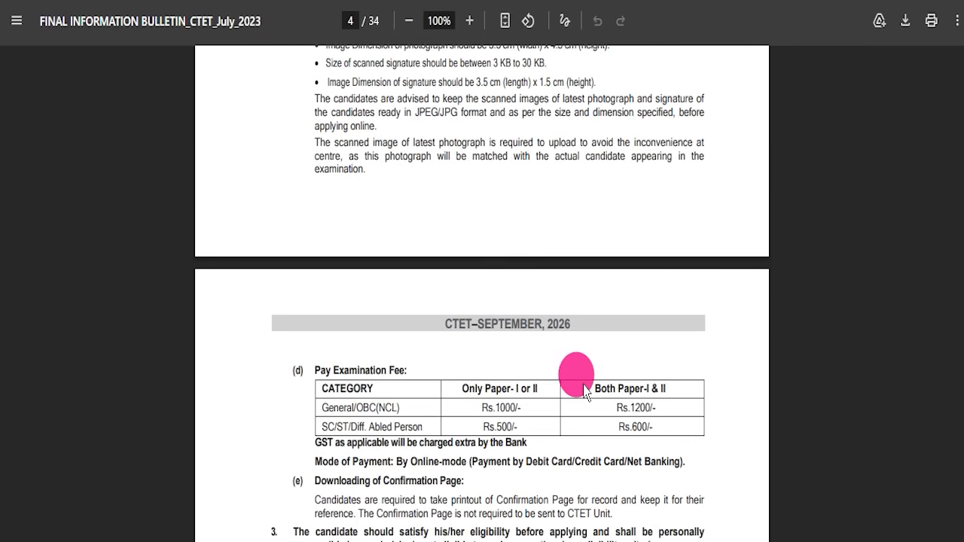
scroll(363, 273, down, 1)
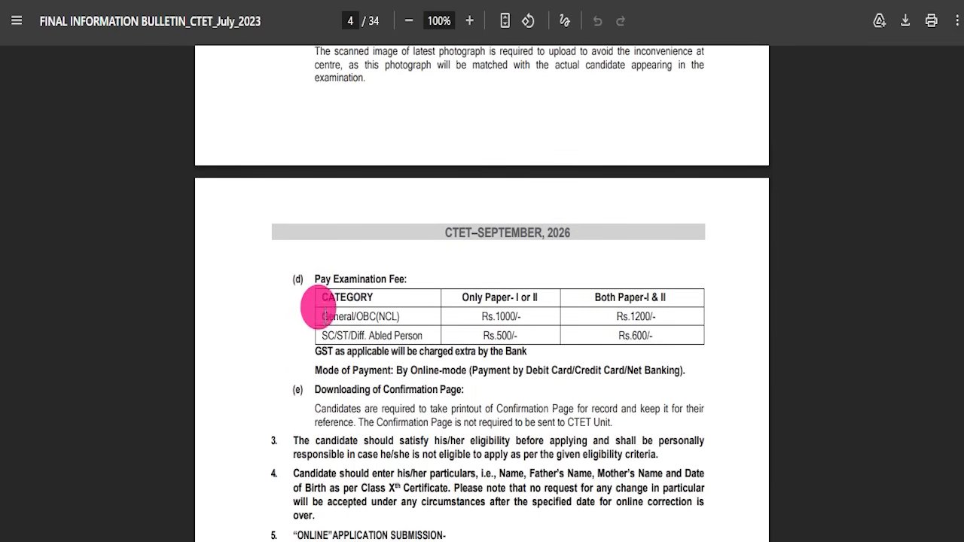
scroll(660, 341, down, 12)
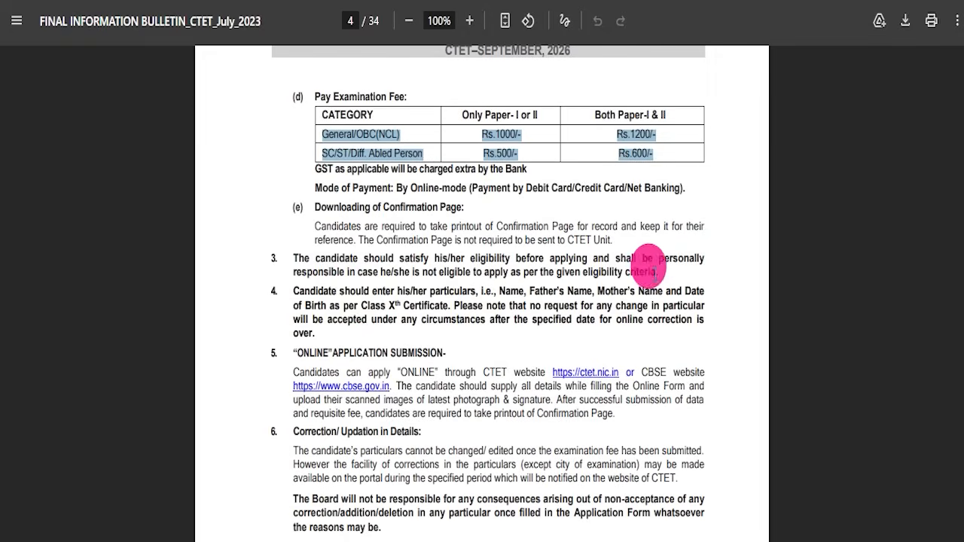
Look through the bulletin's sections on application submission, eligibility, Paper I structure, certificates and the language syllabus.
scroll(455, 333, down, 15)
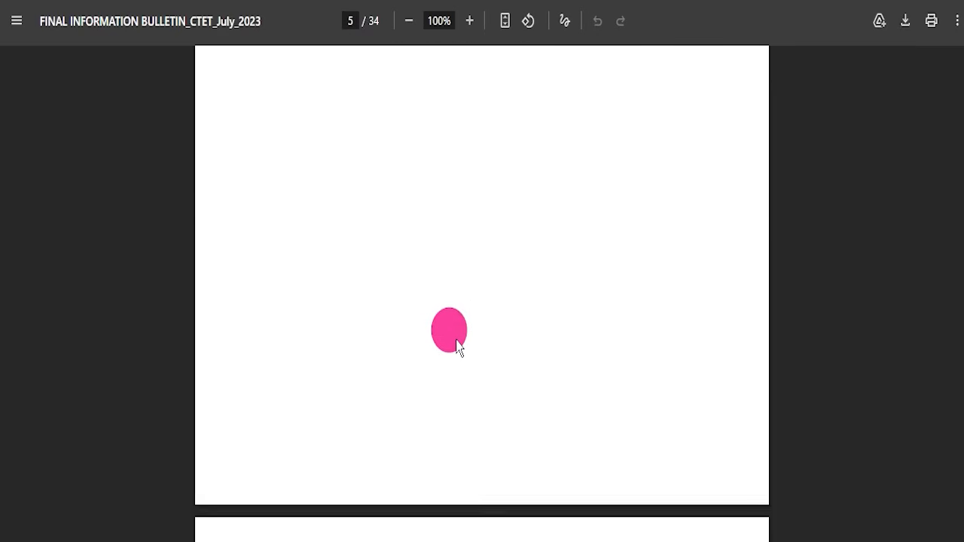
scroll(450, 337, down, 20)
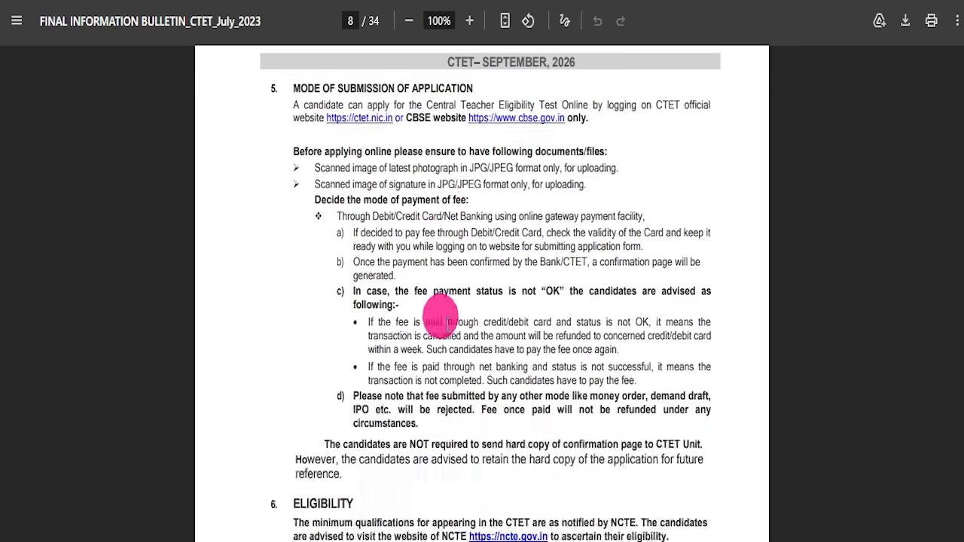
scroll(315, 267, down, 15)
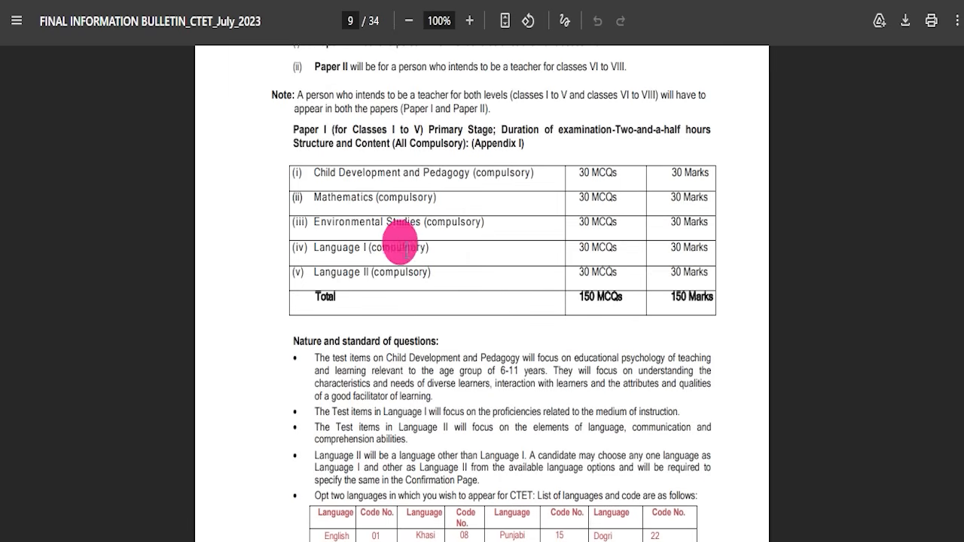
scroll(407, 271, down, 20)
scroll(476, 292, down, 20)
scroll(467, 290, down, 20)
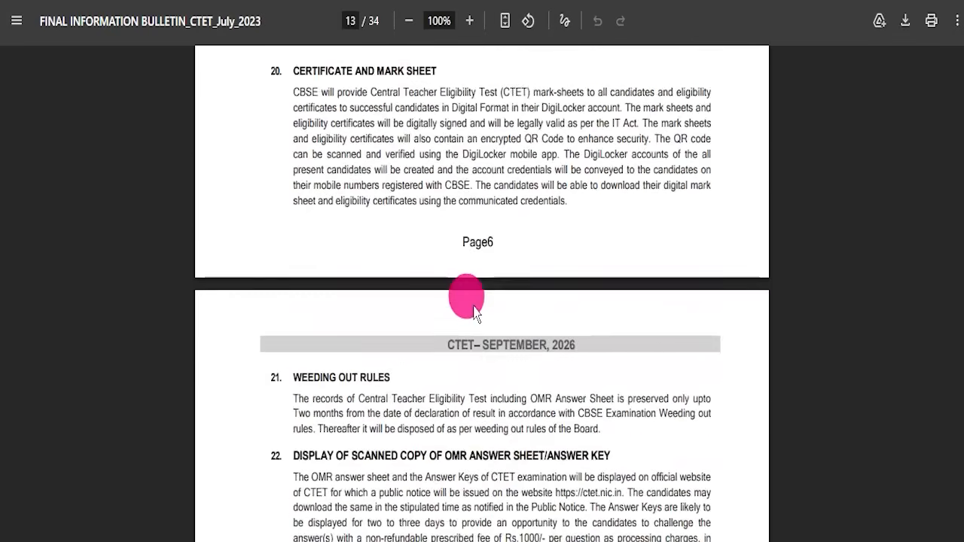
scroll(449, 275, down, 20)
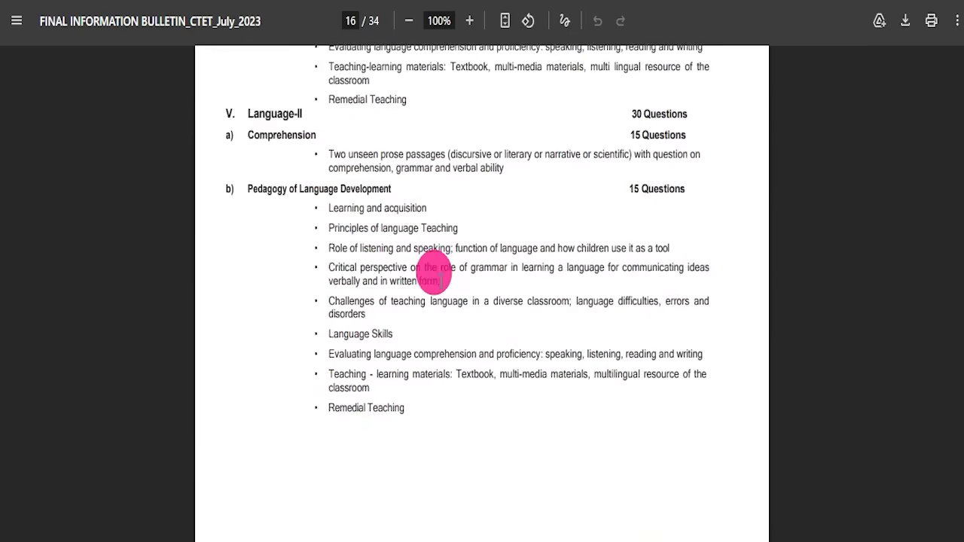
scroll(521, 285, down, 20)
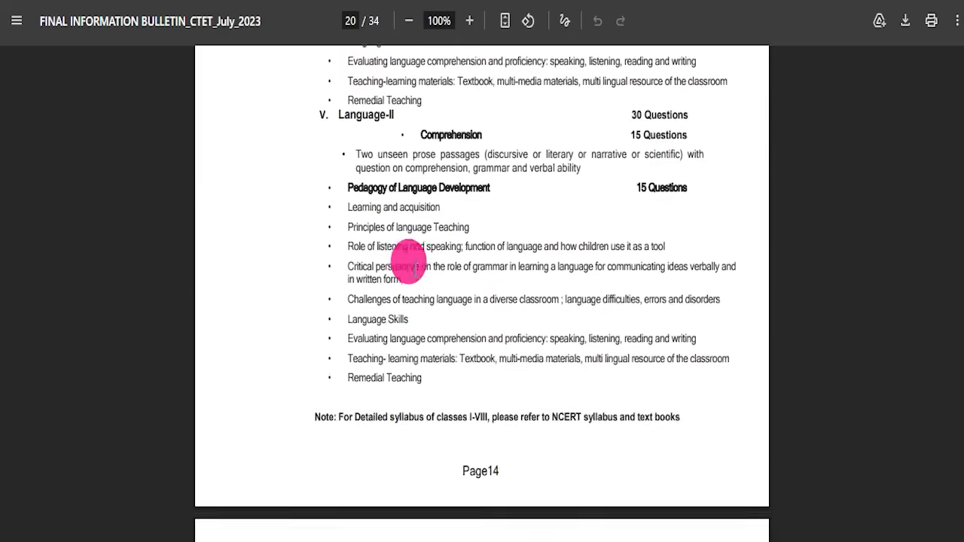
Examine the bulletin's OMR answer sheet instructions, the online application and image upload requirements, and the important dates and time schedule tables.
scroll(399, 282, down, 20)
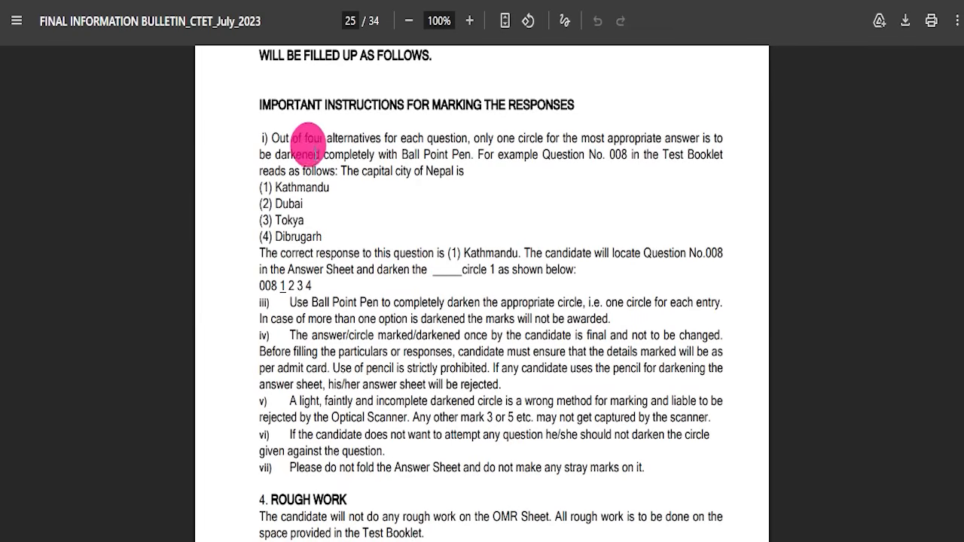
scroll(326, 284, down, 20)
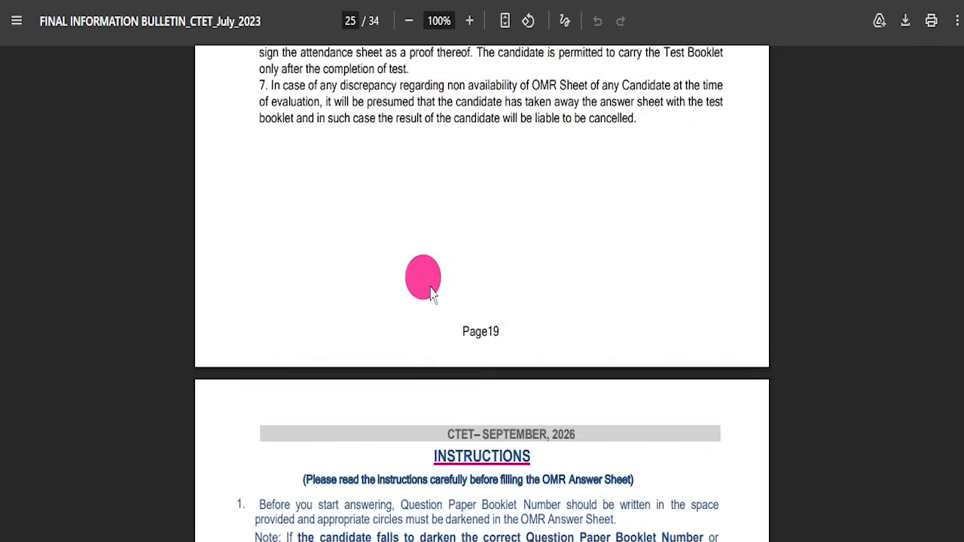
scroll(433, 294, down, 4)
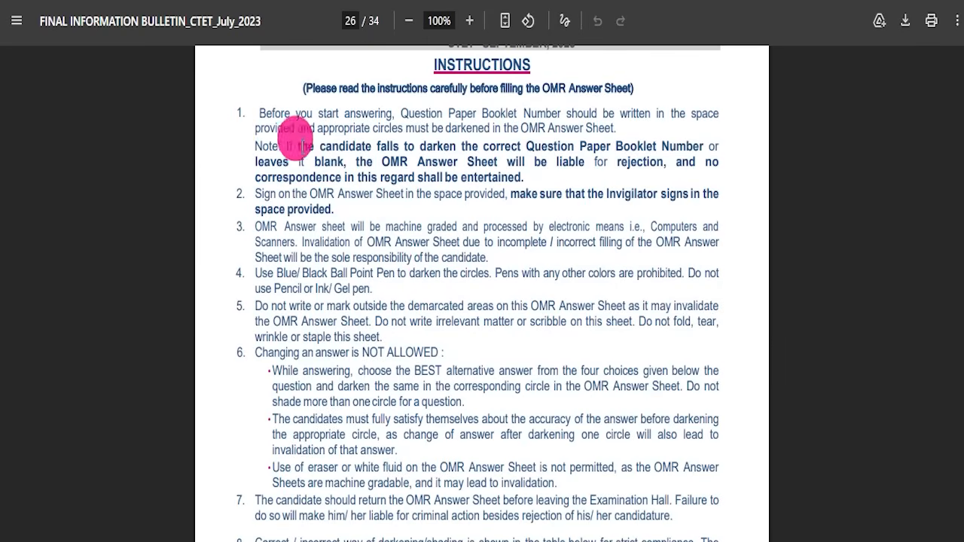
scroll(490, 355, down, 20)
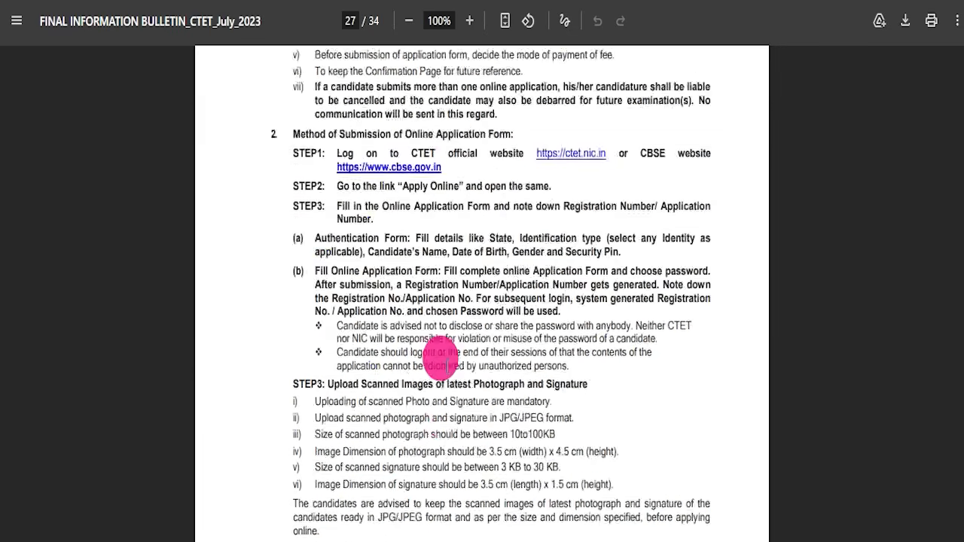
scroll(443, 360, down, 20)
scroll(708, 405, down, 15)
scroll(605, 393, up, 8)
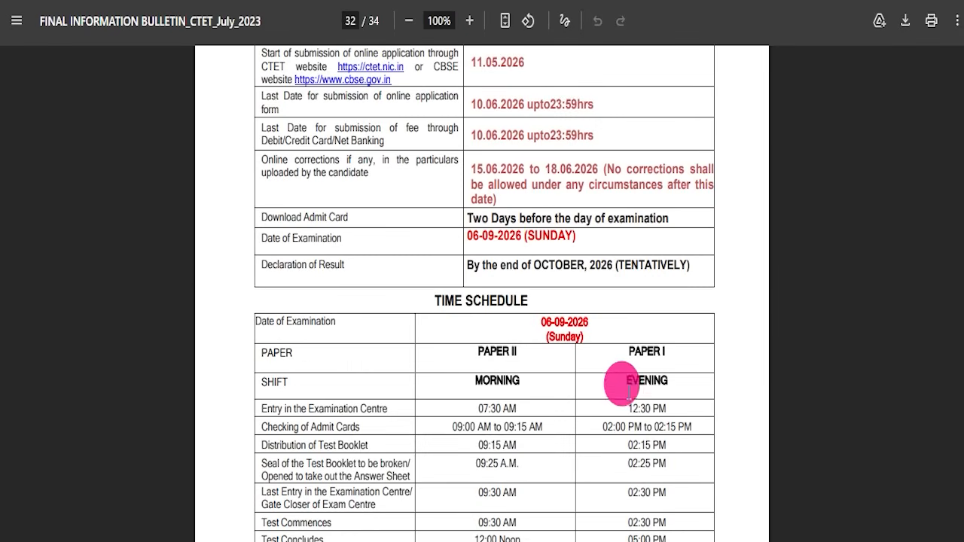
Review the bulletin's important information at a glance table in Appendix VII and return to the cover page with the application dates.
scroll(951, 482, up, 8)
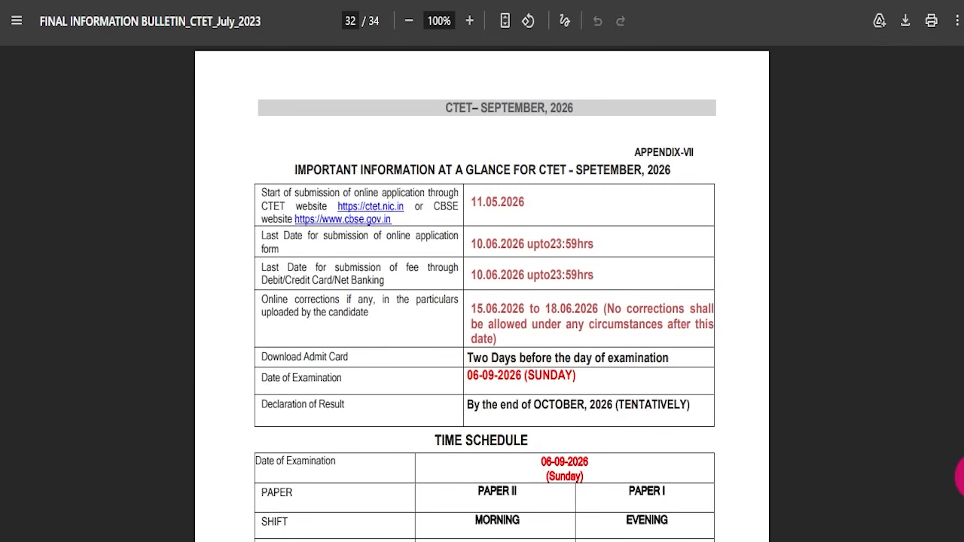
scroll(958, 422, up, 20)
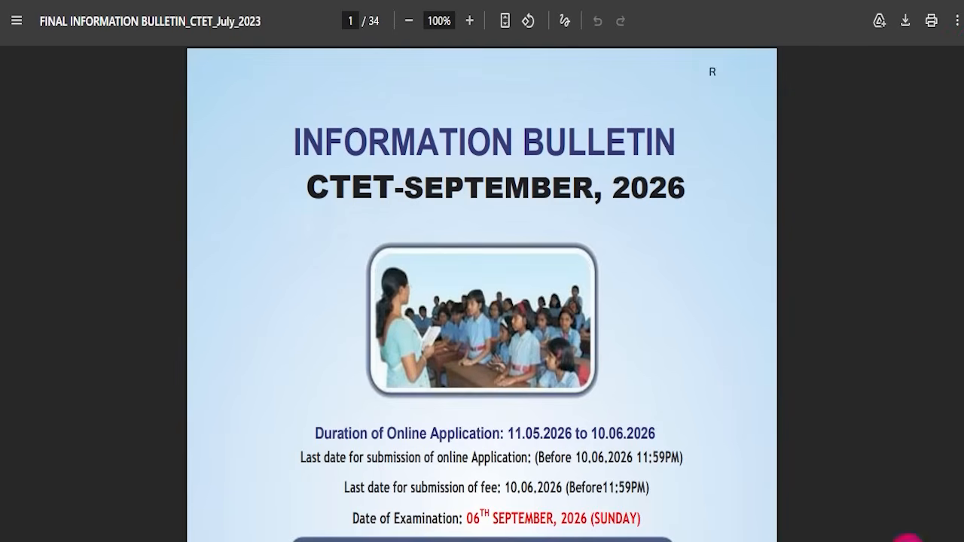
scroll(517, 215, down, 3)
scroll(519, 163, up, 3)
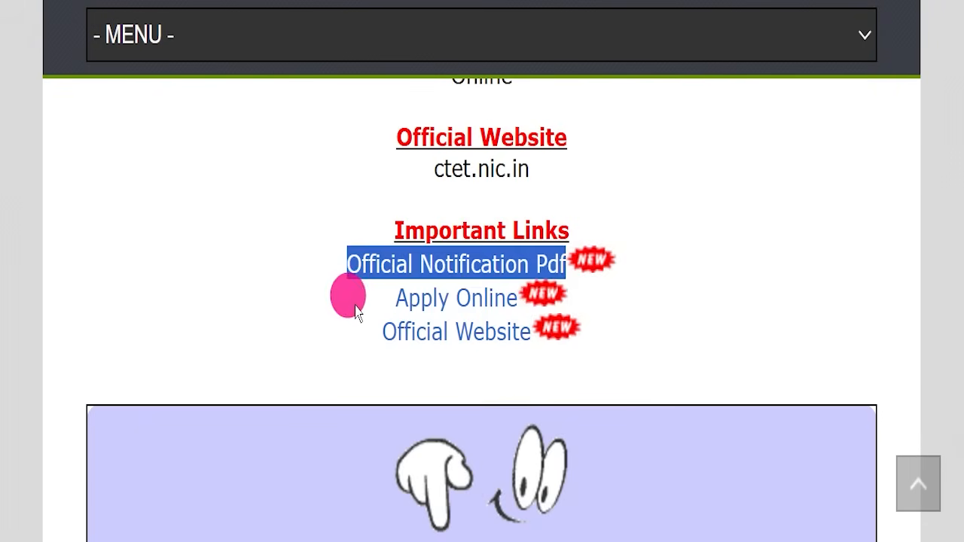
Highlight the article's Apply Online link and look over the steps, registration and login cards on the CTET September 2026 application portal.
drag(395, 299, 515, 296)
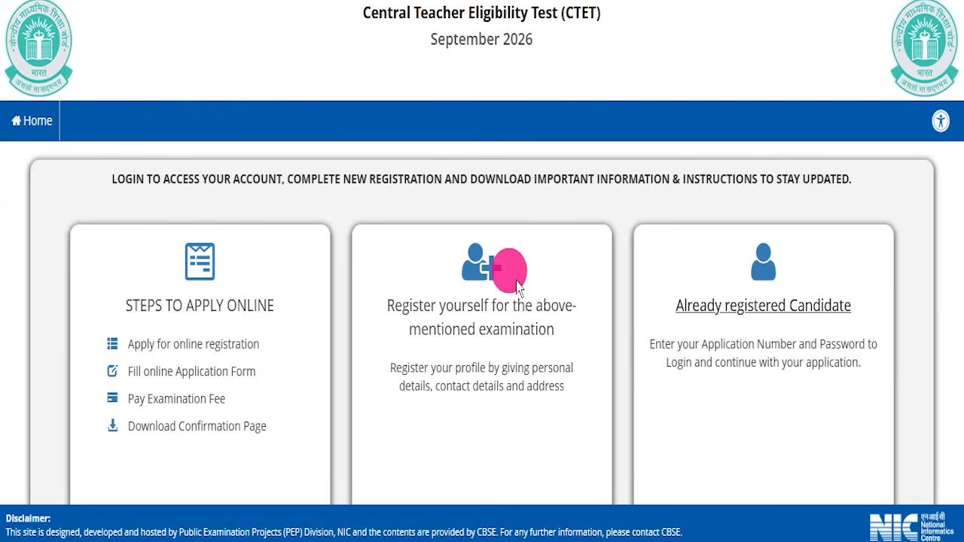
scroll(553, 249, down, 2)
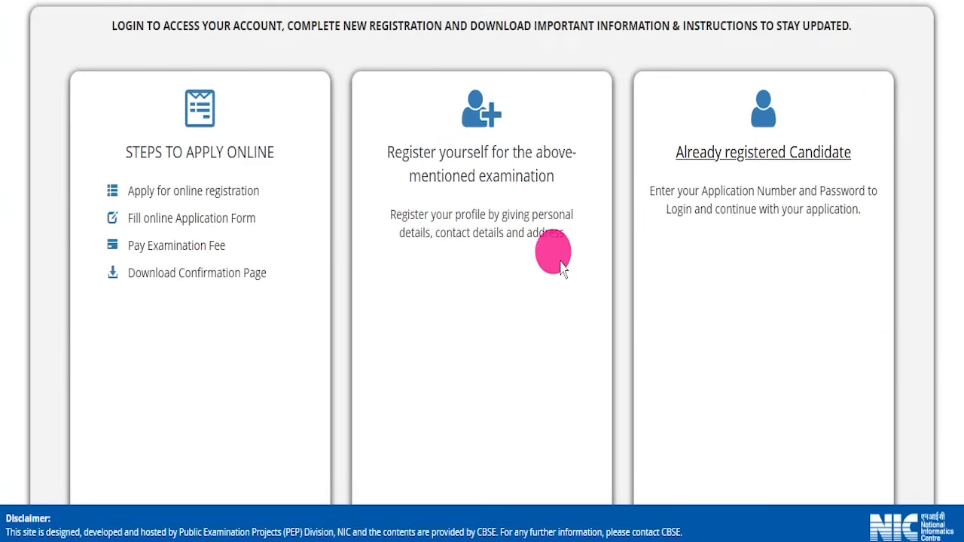
scroll(557, 260, up, 2)
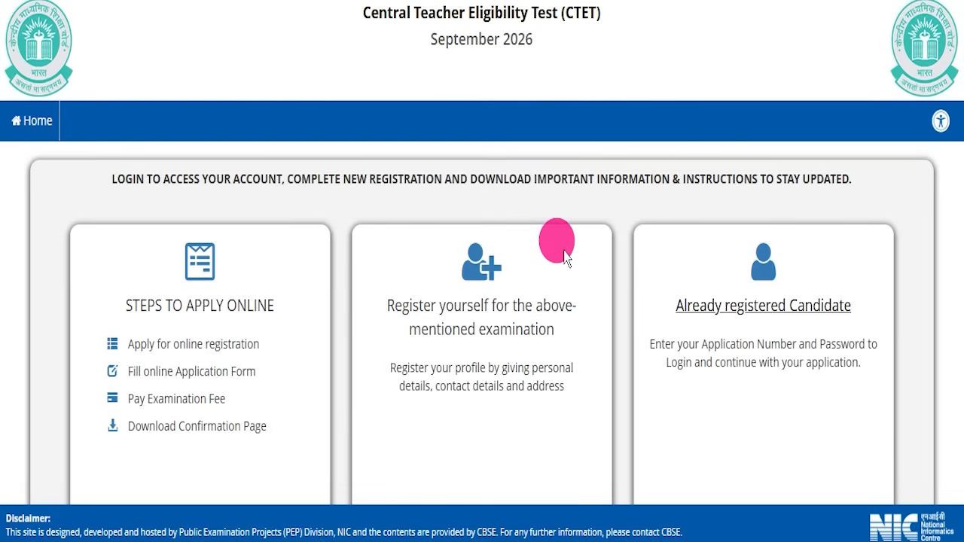
scroll(609, 206, down, 2)
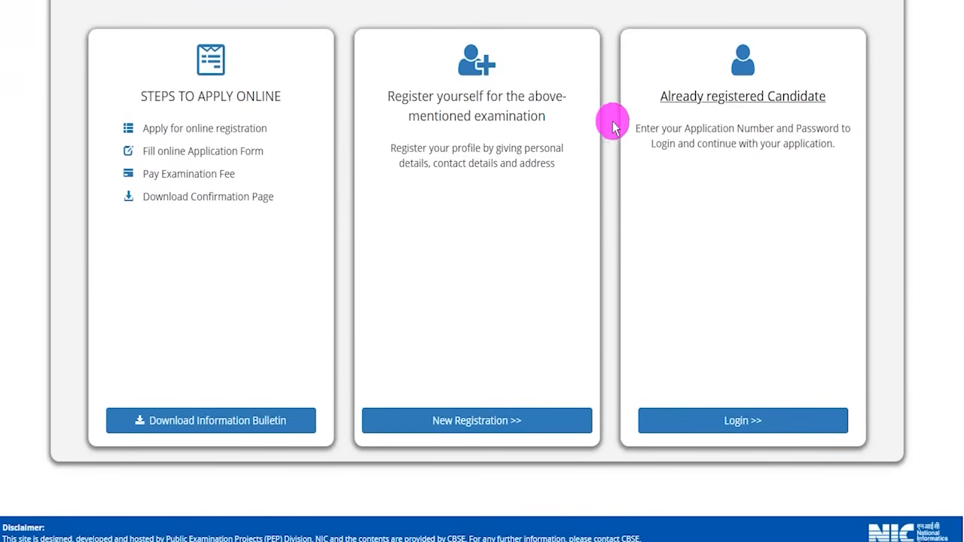
Mark the portal's Login option, the login page's Application No, Password and CAPTCHA fields and its Log In button, and clear the marks.
mouse_move(625, 384)
mouse_down()
mouse_move(779, 404)
mouse_move(869, 452)
mouse_up()
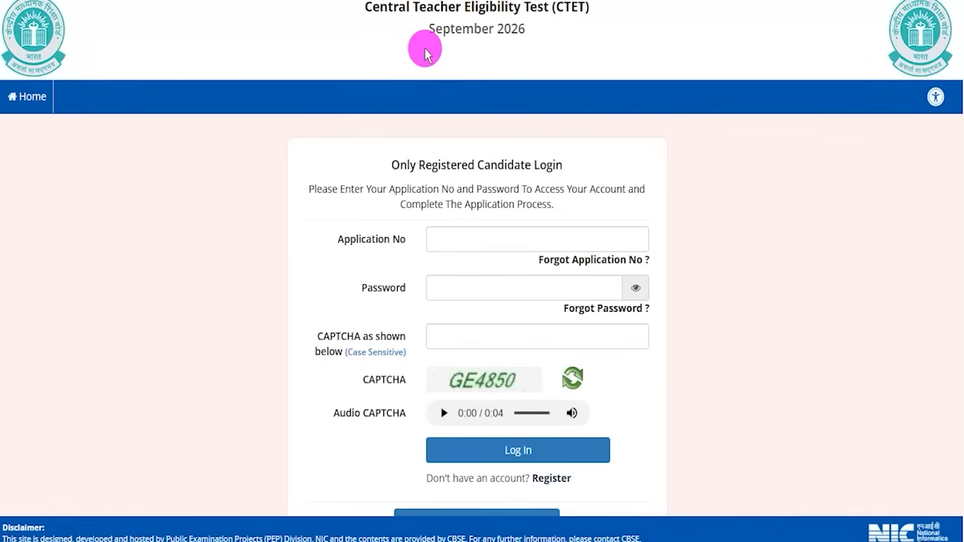
drag(477, 241, 521, 200)
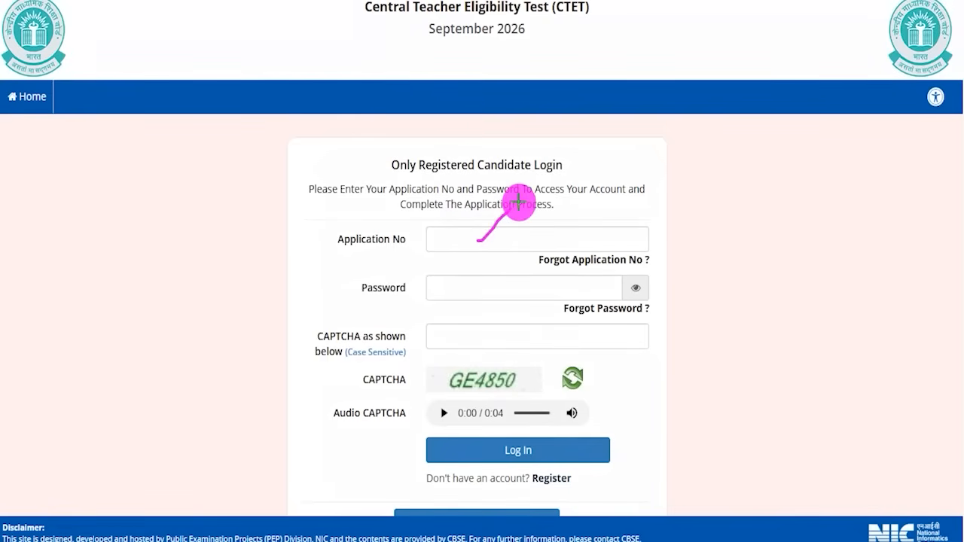
drag(467, 290, 512, 256)
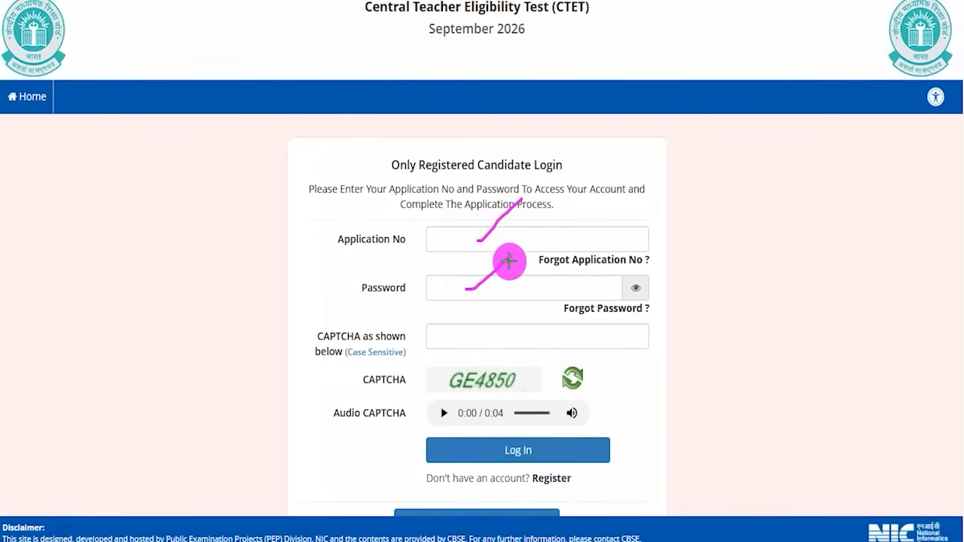
drag(451, 392, 510, 391)
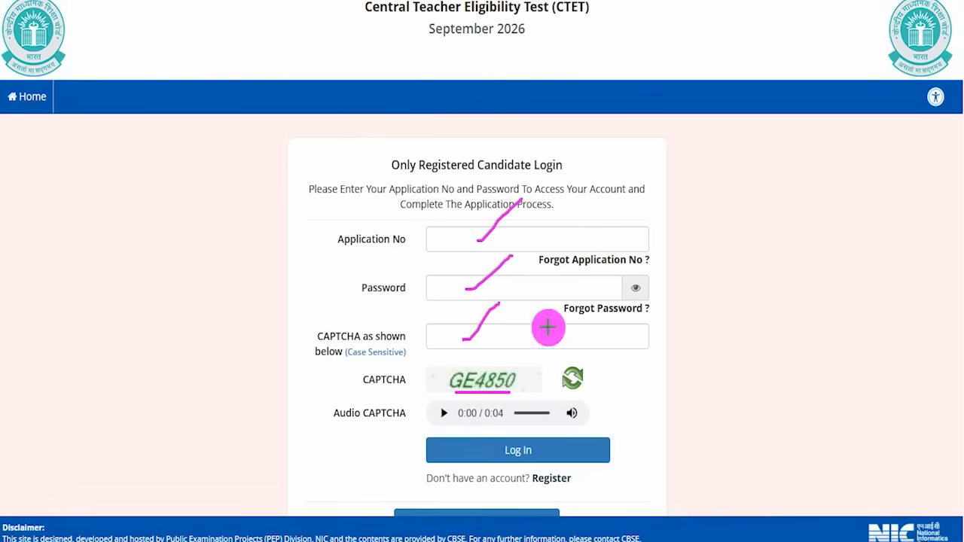
drag(769, 250, 585, 445)
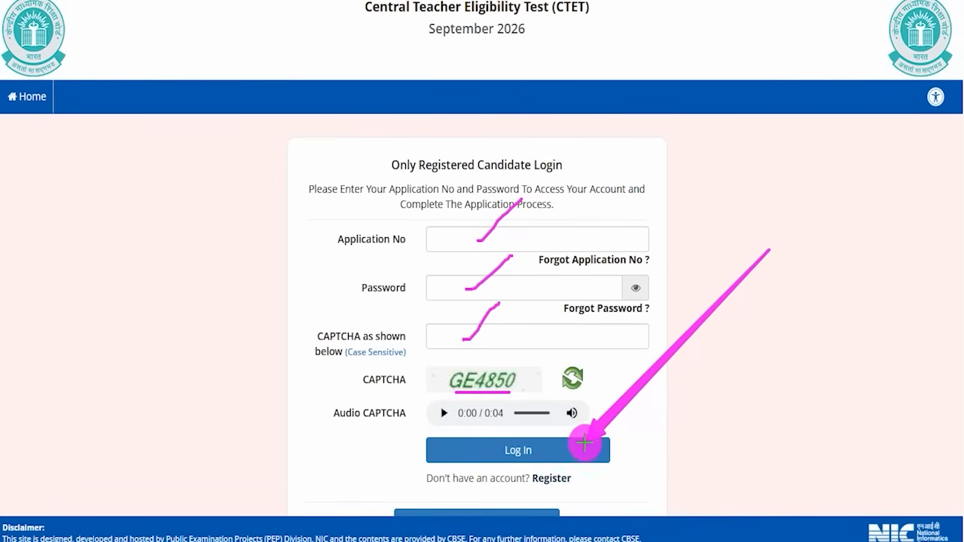
key(Escape)
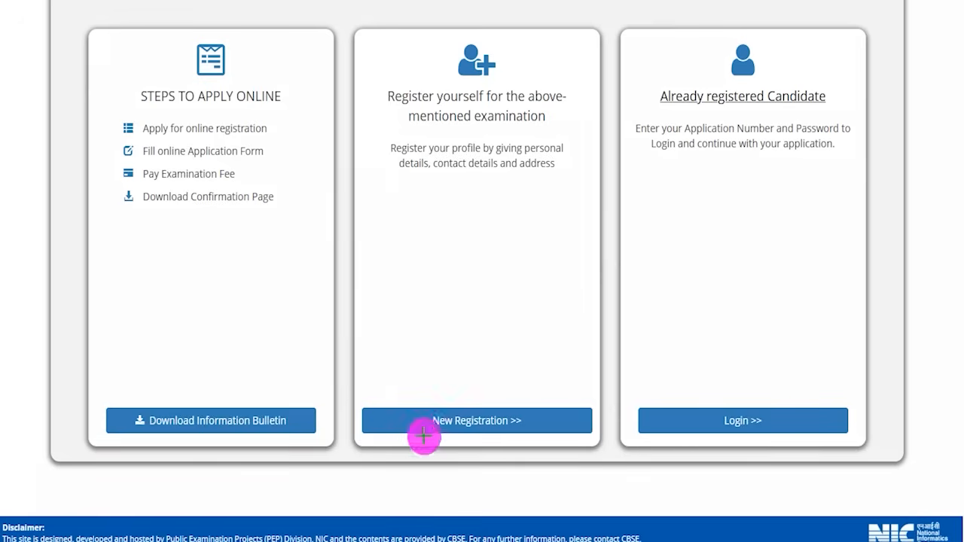
Start a new registration, accept the declaration about the Information Bulletin and instructions, and proceed to the registration form.
mouse_move(347, 390)
mouse_down()
mouse_move(553, 417)
mouse_move(592, 428)
mouse_move(606, 457)
mouse_up()
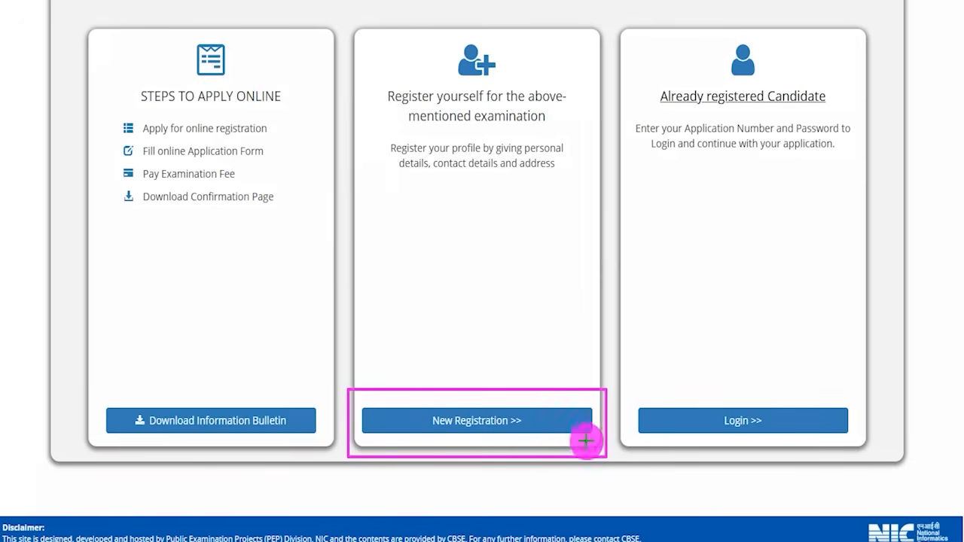
key(Escape)
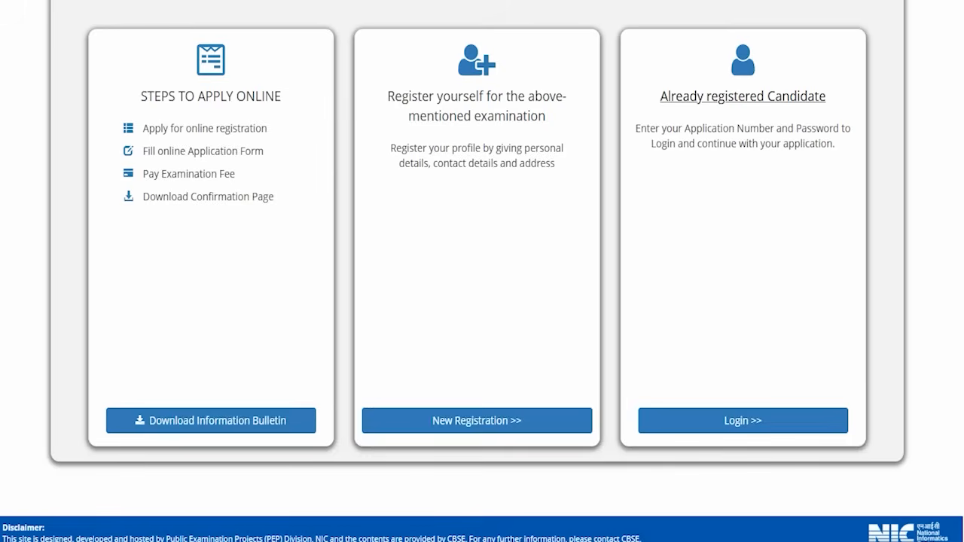
click(454, 421)
drag(287, 323, 338, 357)
scroll(320, 302, down, 3)
scroll(320, 302, down, 10)
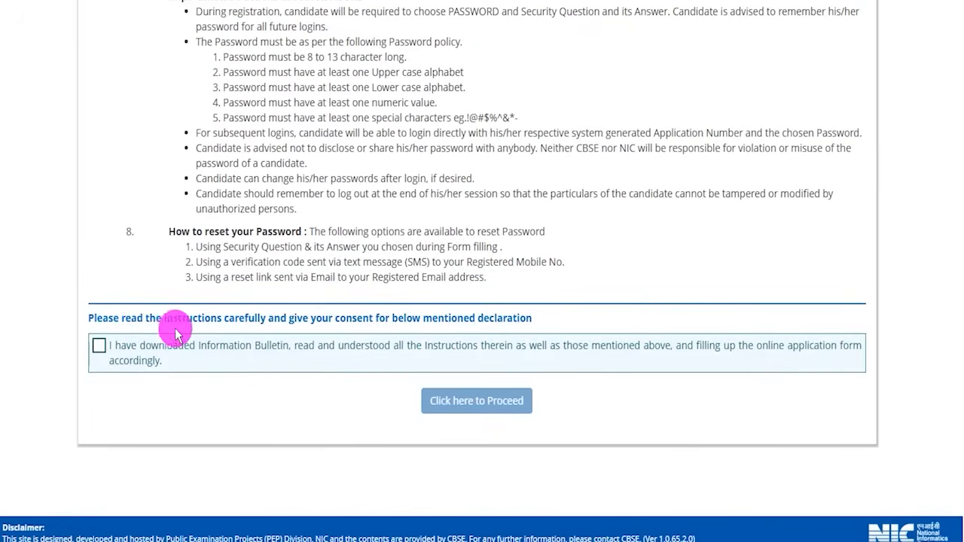
click(100, 345)
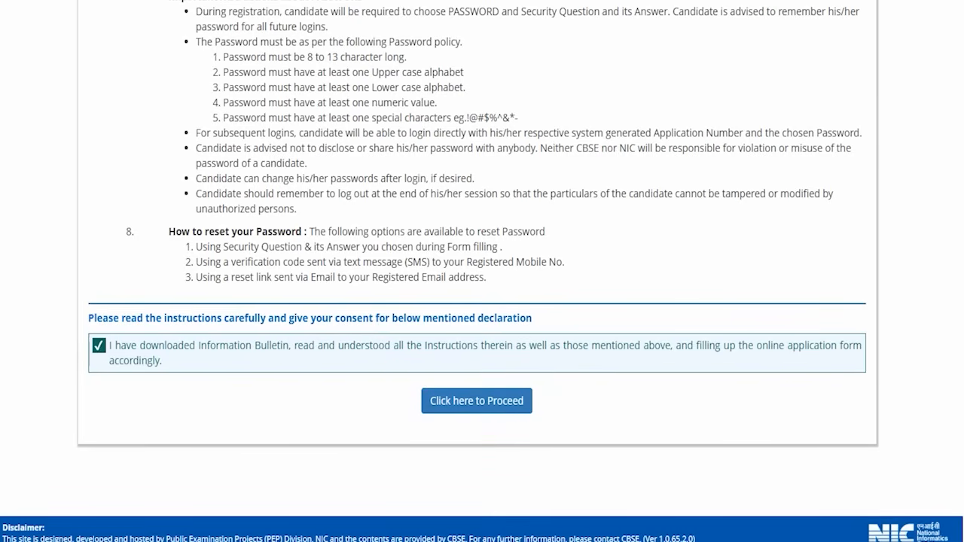
click(484, 397)
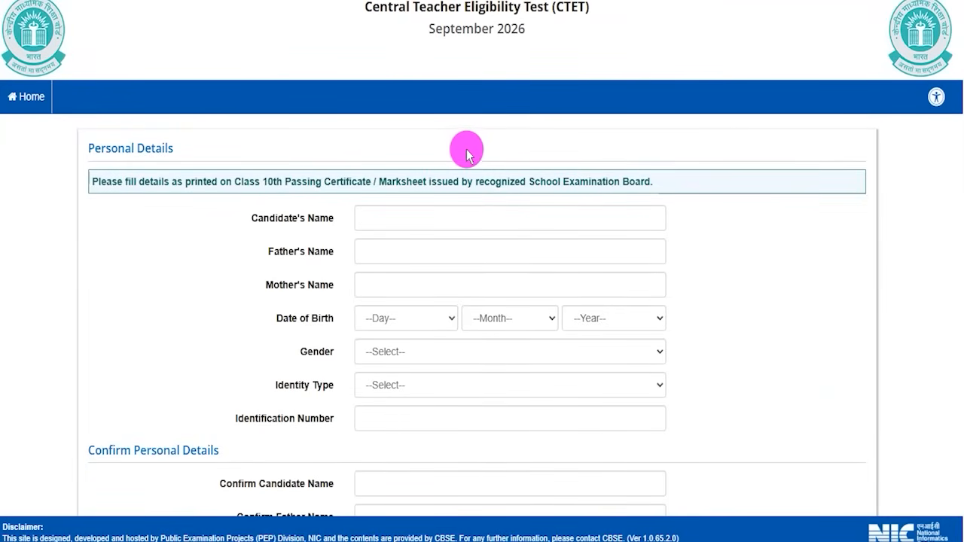
Mark the Candidate's Name, Father's Name and Mother's Name fields under Personal Details with check marks.
click(414, 211)
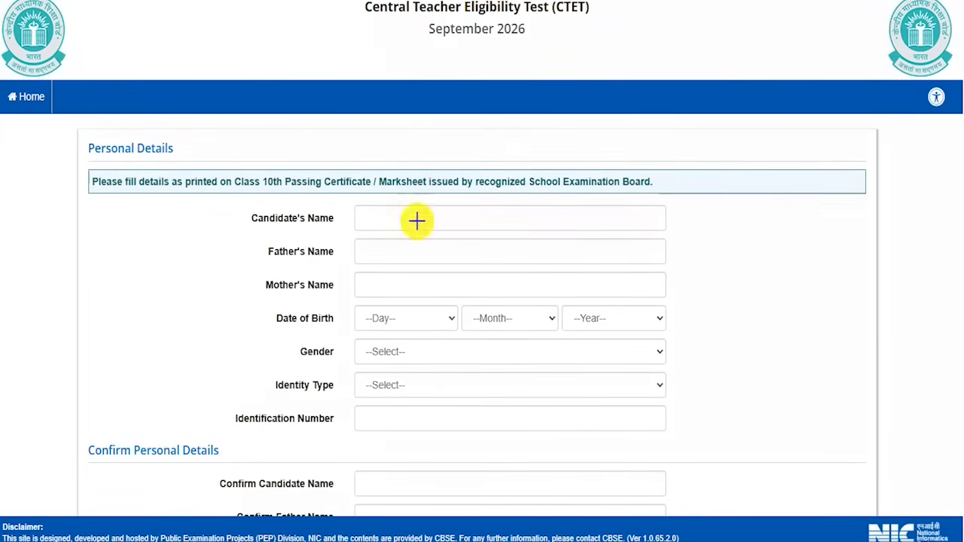
drag(416, 220, 446, 179)
drag(445, 250, 483, 212)
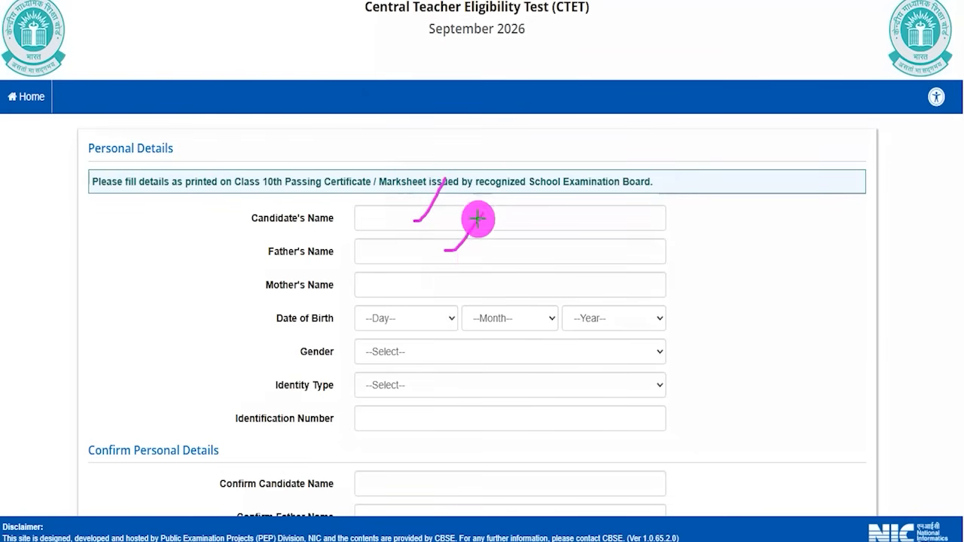
drag(475, 283, 513, 232)
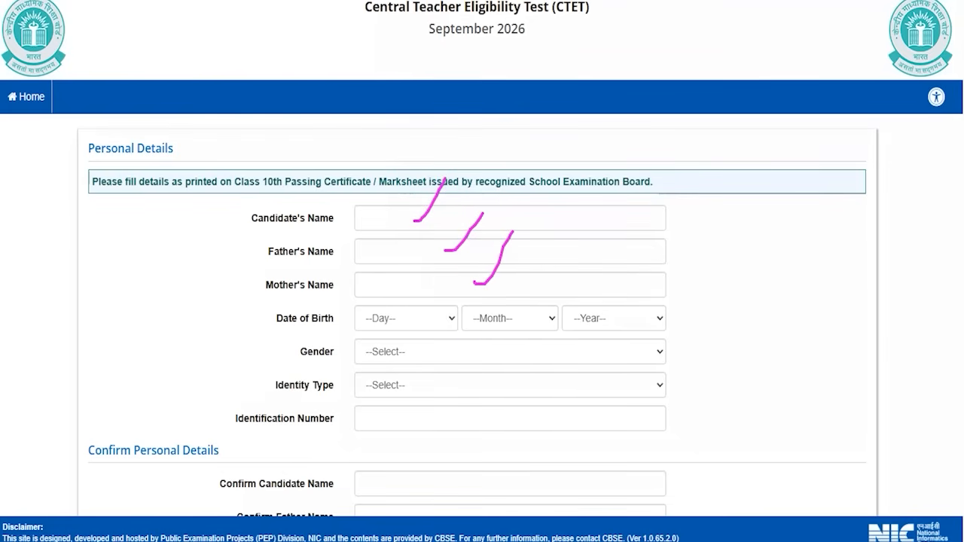
Clear the check marks and view the day, month and year choices for Date of Birth under Personal Details.
click(441, 323)
click(445, 327)
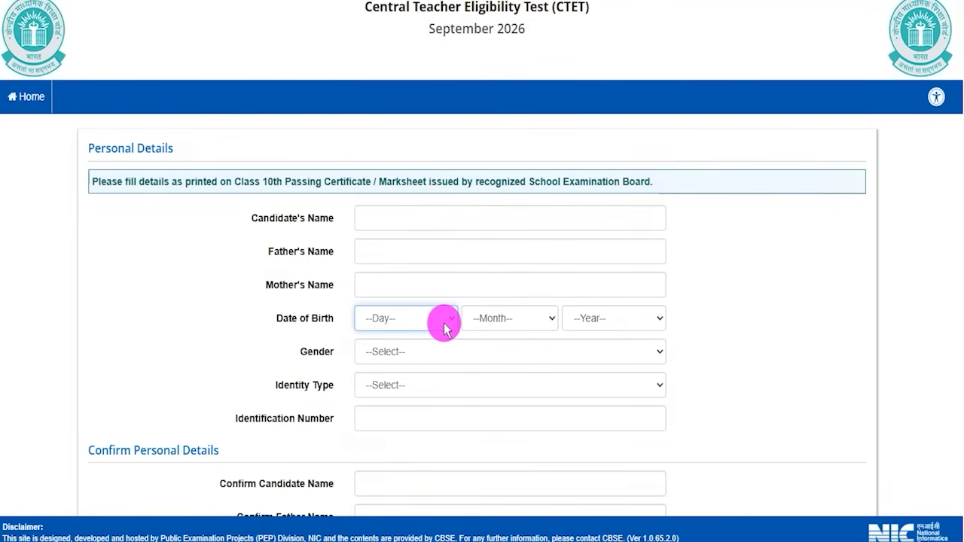
click(444, 327)
click(503, 320)
click(585, 323)
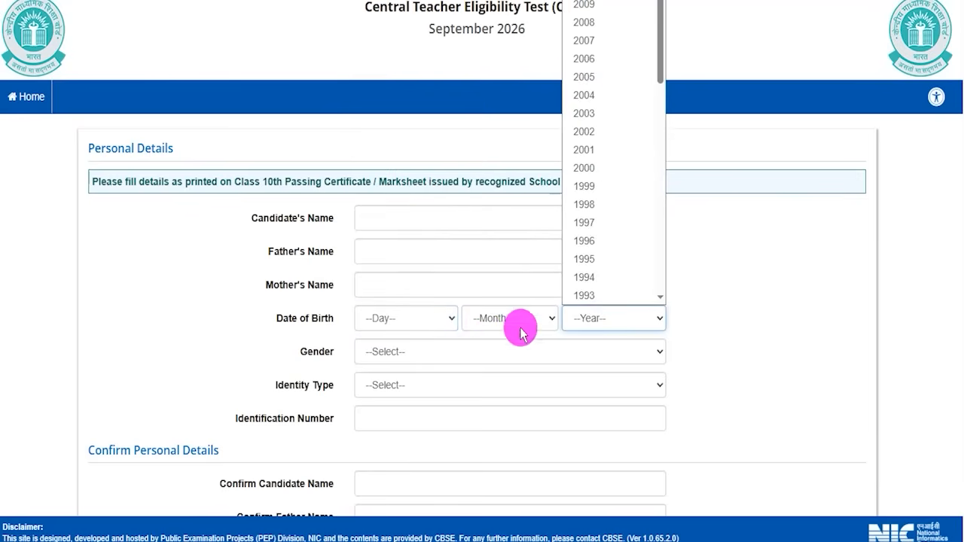
Set Gender to Male and Identity Type to Passport, and place the cursor in the passport number field.
click(431, 352)
click(388, 391)
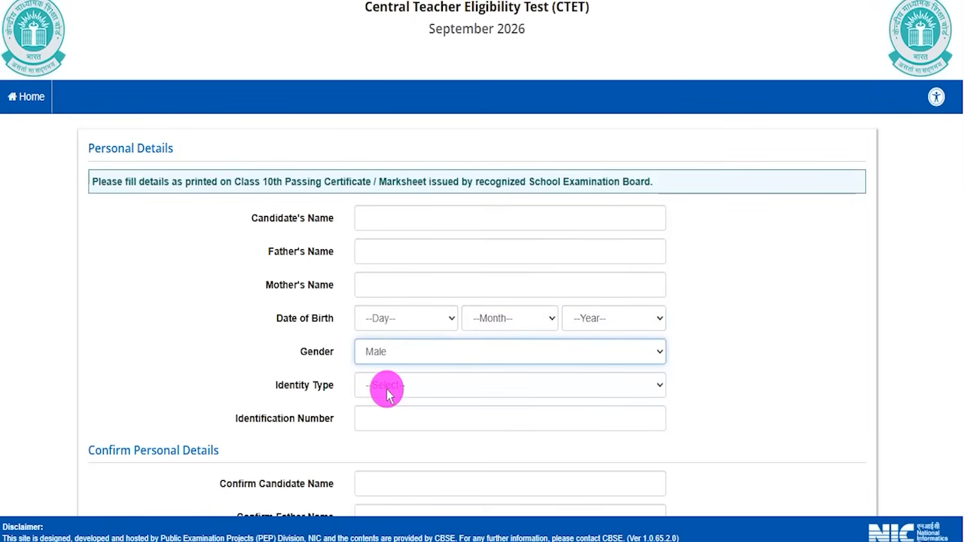
click(393, 387)
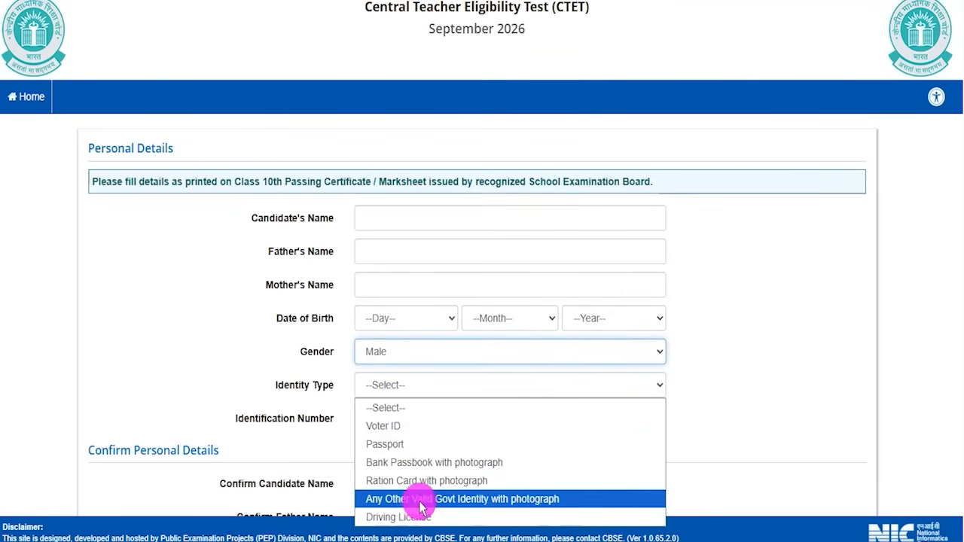
click(394, 443)
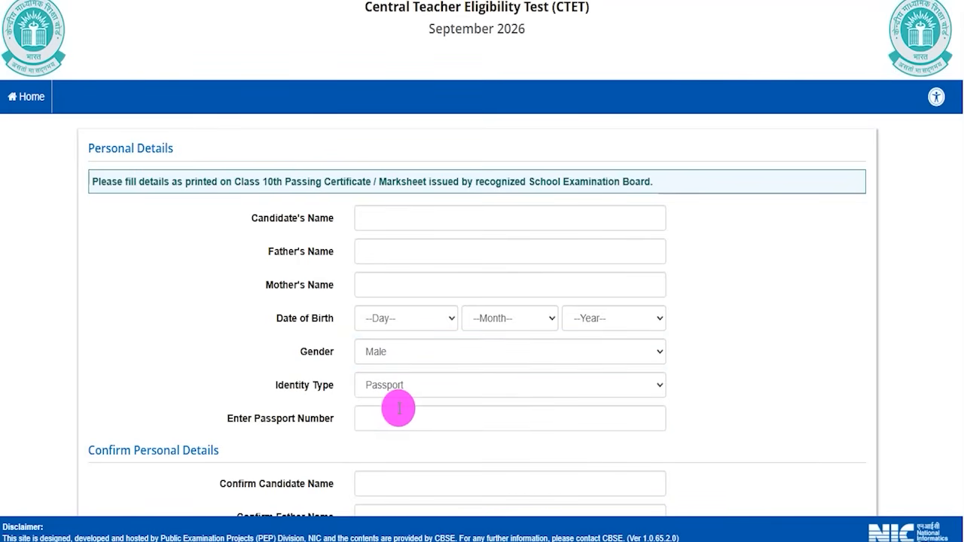
drag(250, 423, 408, 418)
click(405, 416)
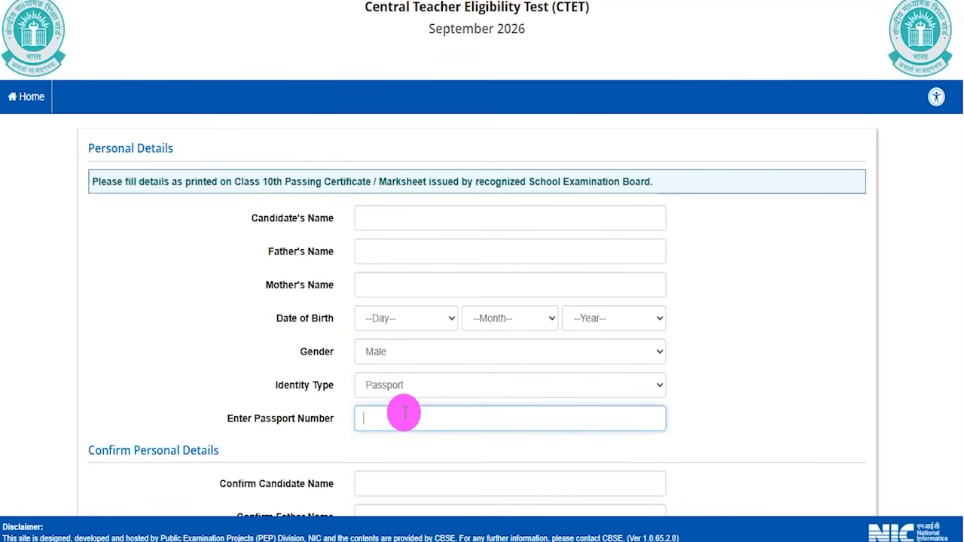
Mark the candidate, father and mother name confirmation fields under Confirm Personal Details with check marks.
scroll(370, 350, down, 4)
scroll(256, 194, up, 2)
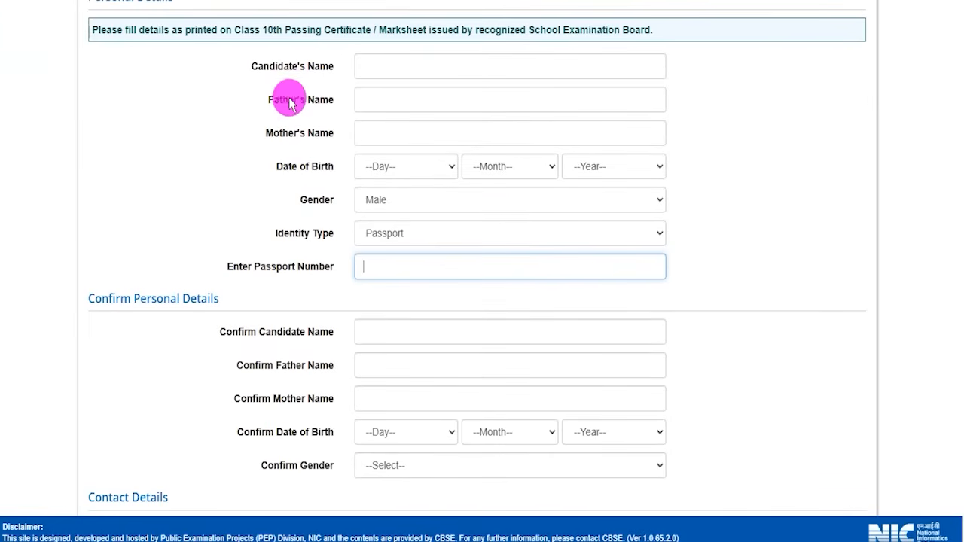
scroll(272, 317, down, 1)
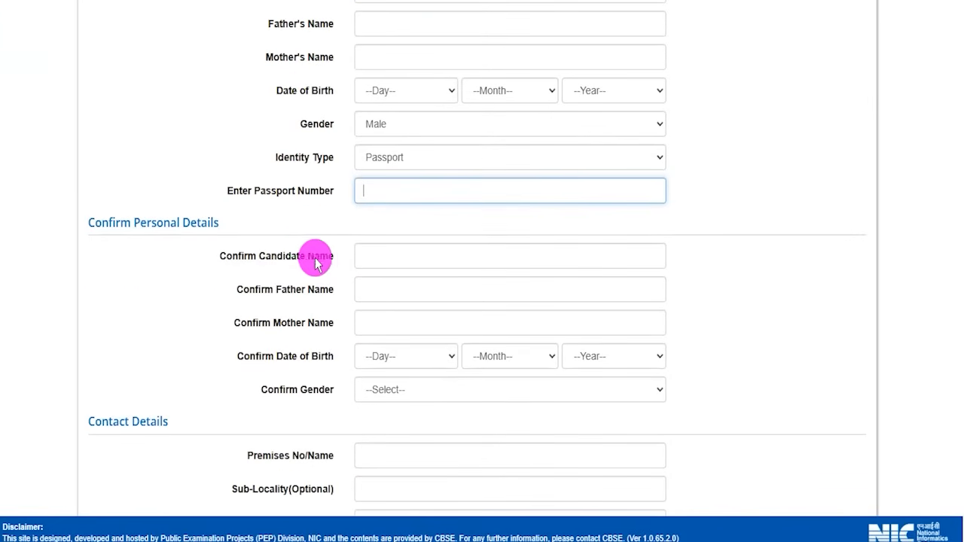
drag(277, 255, 314, 255)
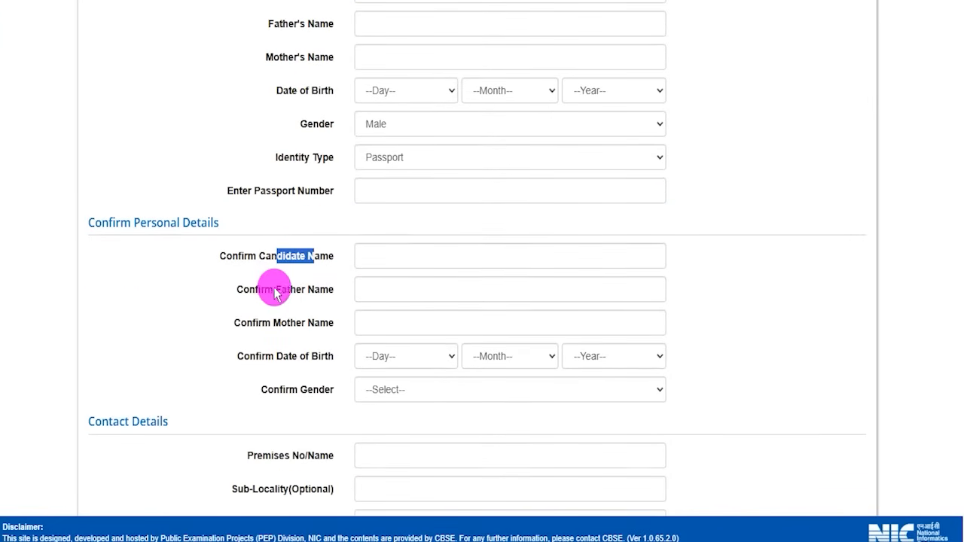
drag(275, 290, 296, 294)
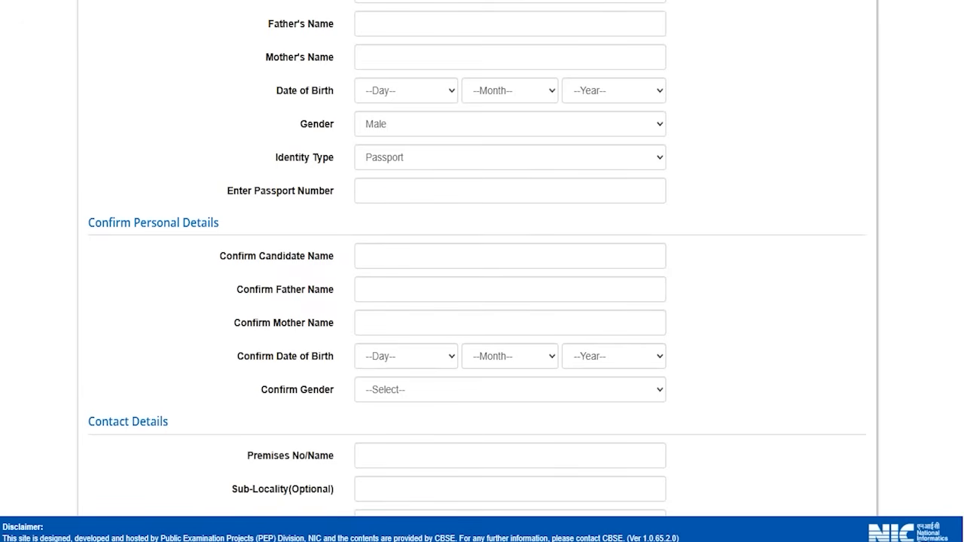
drag(417, 240, 427, 227)
drag(428, 323, 475, 286)
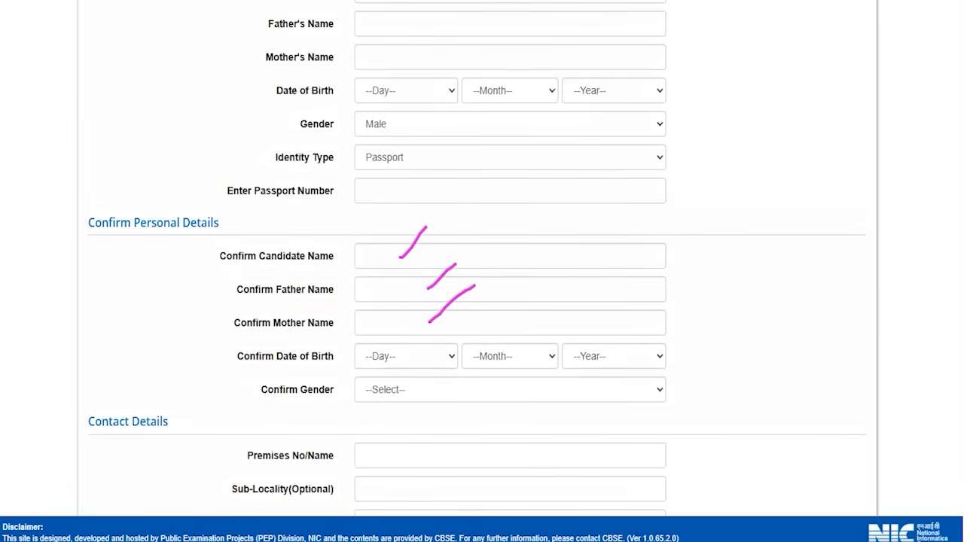
Look at the Confirm Date of Birth lists and set Confirm Gender to Male.
click(388, 356)
click(499, 357)
click(598, 356)
click(337, 415)
click(400, 389)
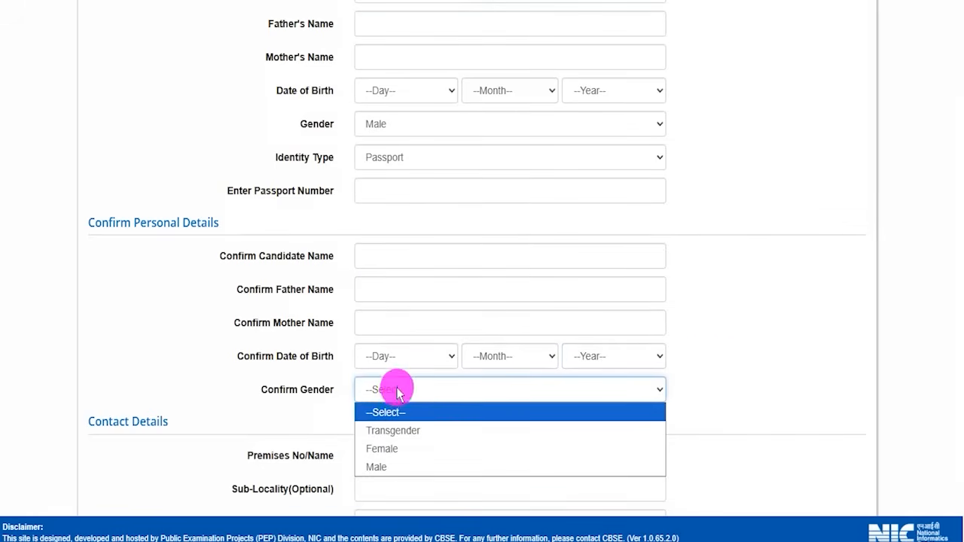
click(377, 463)
Look through the Contact Details fields from Premises No/Name to Pin Code.
scroll(309, 354, down, 1)
scroll(301, 323, down, 3)
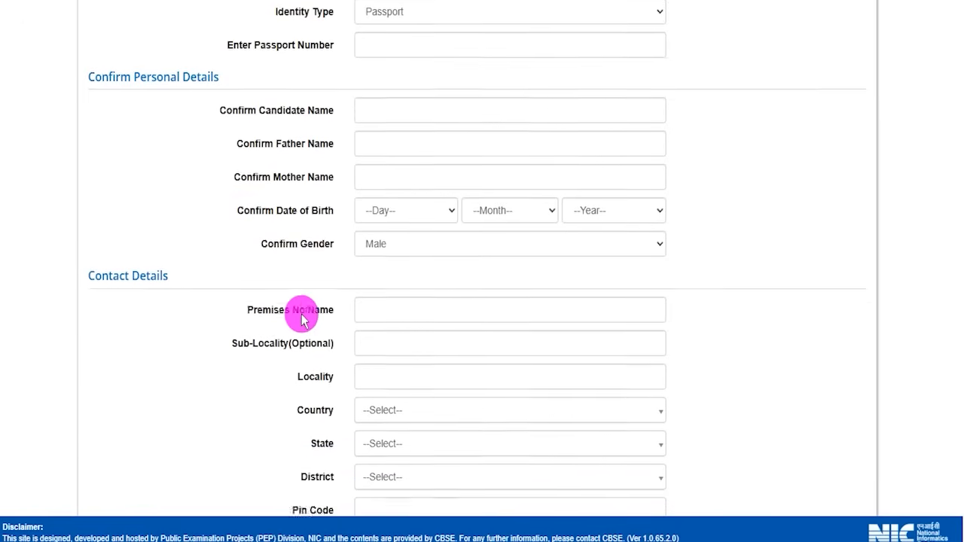
drag(245, 151, 295, 153)
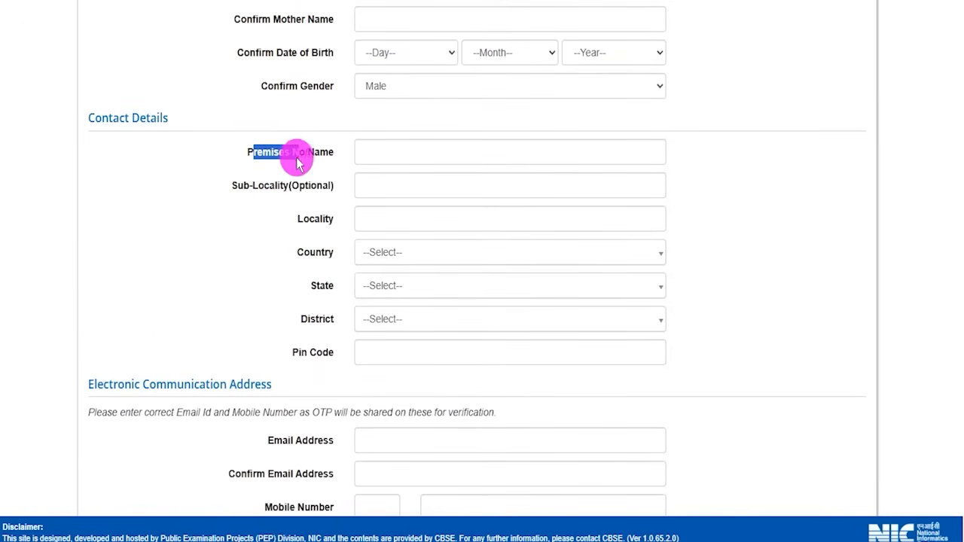
click(363, 157)
click(382, 182)
click(387, 217)
click(390, 253)
drag(293, 340, 298, 352)
click(391, 294)
click(323, 314)
Mark the email, mobile and landline fields under Electronic Communication Address with check marks and lines, and clear the marks.
scroll(276, 324, down, 1)
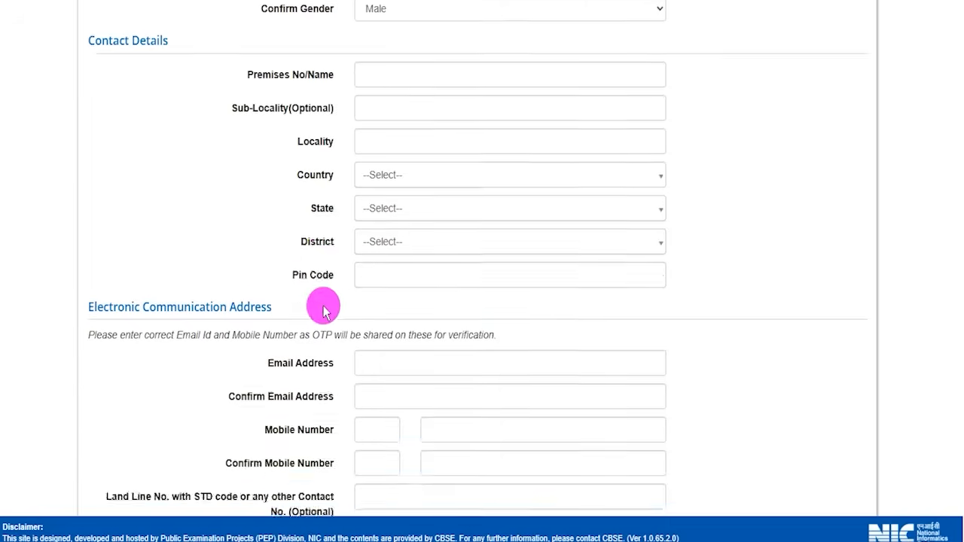
scroll(324, 309, down, 2)
drag(109, 156, 242, 156)
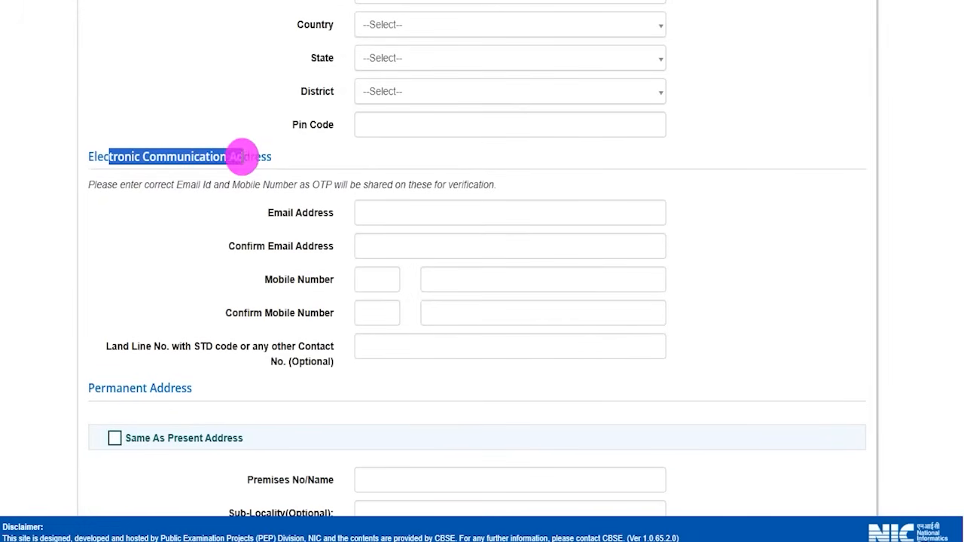
click(282, 215)
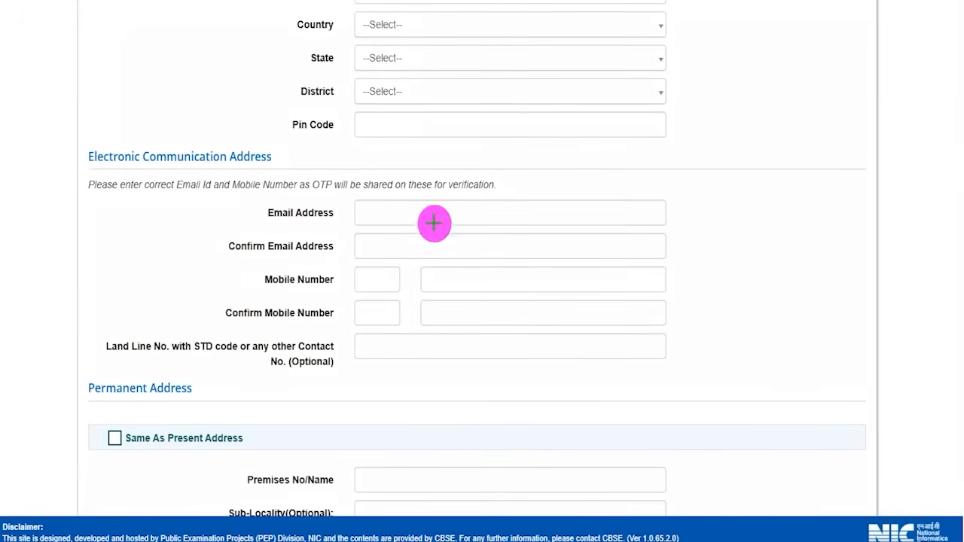
drag(424, 214, 461, 164)
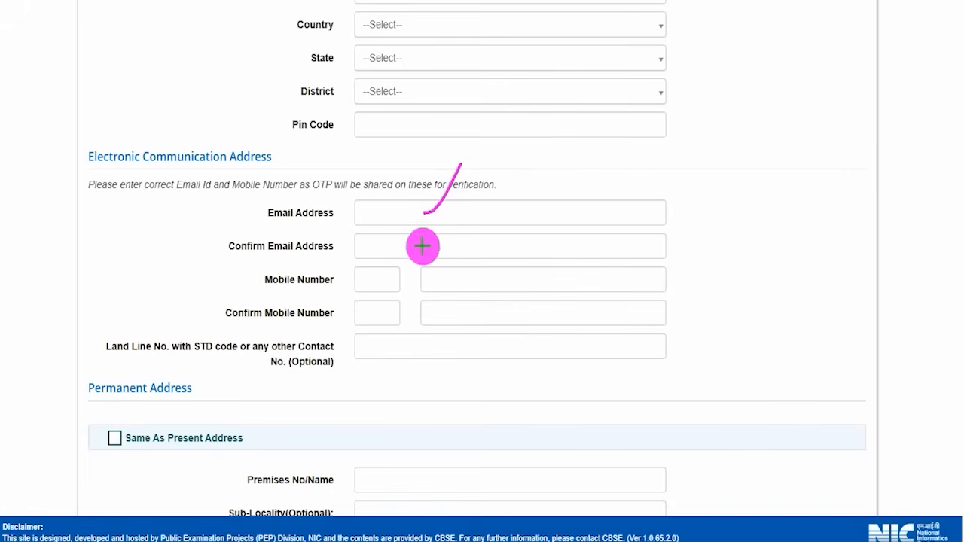
drag(423, 247, 448, 222)
drag(442, 281, 487, 281)
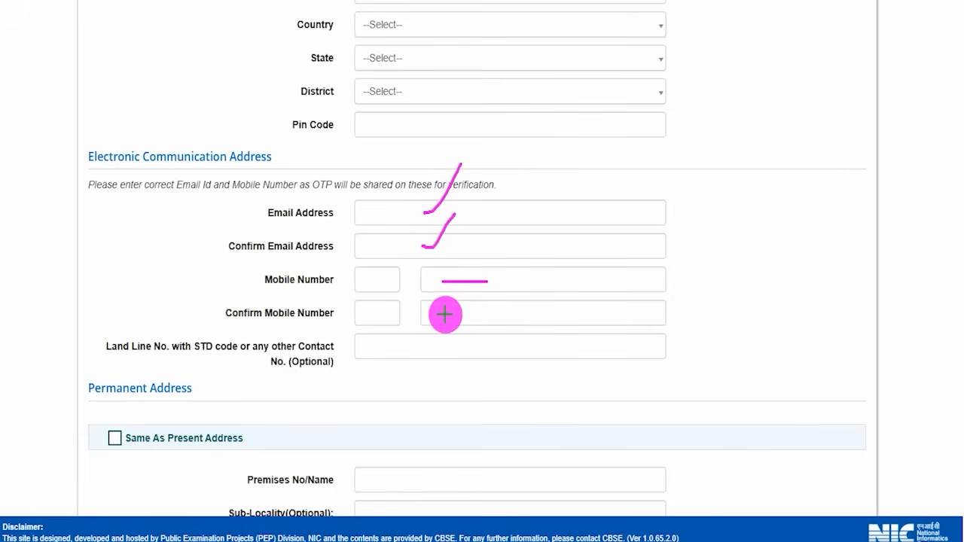
drag(442, 314, 489, 314)
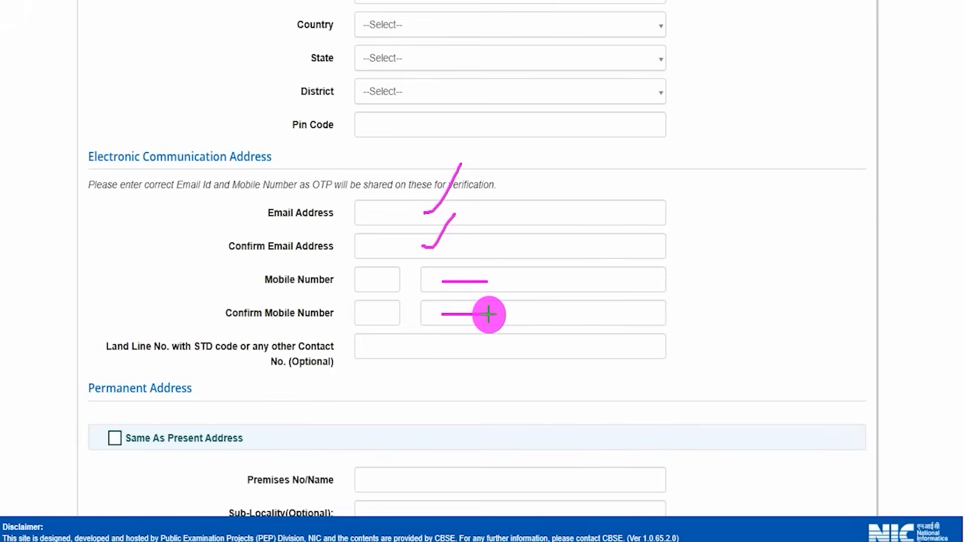
drag(523, 347, 555, 314)
drag(386, 350, 433, 349)
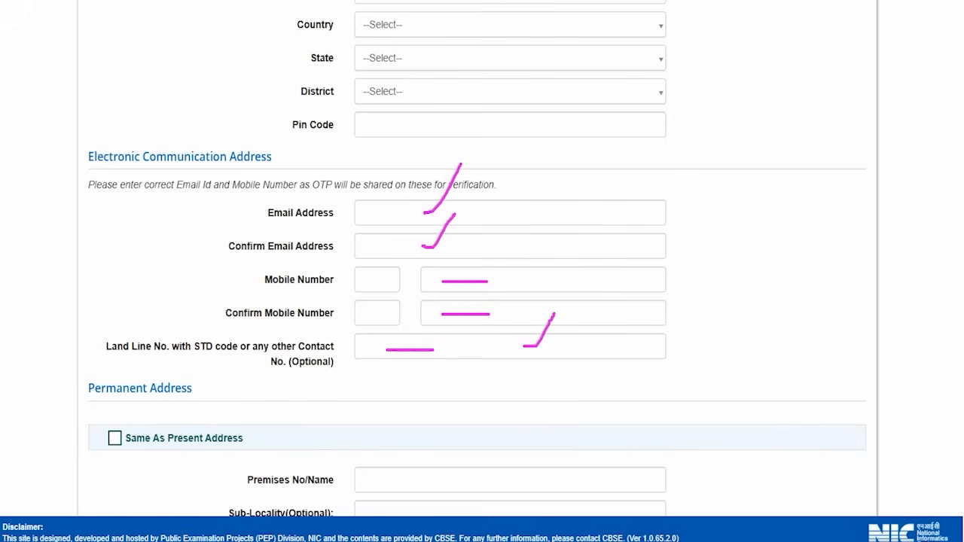
key(Escape)
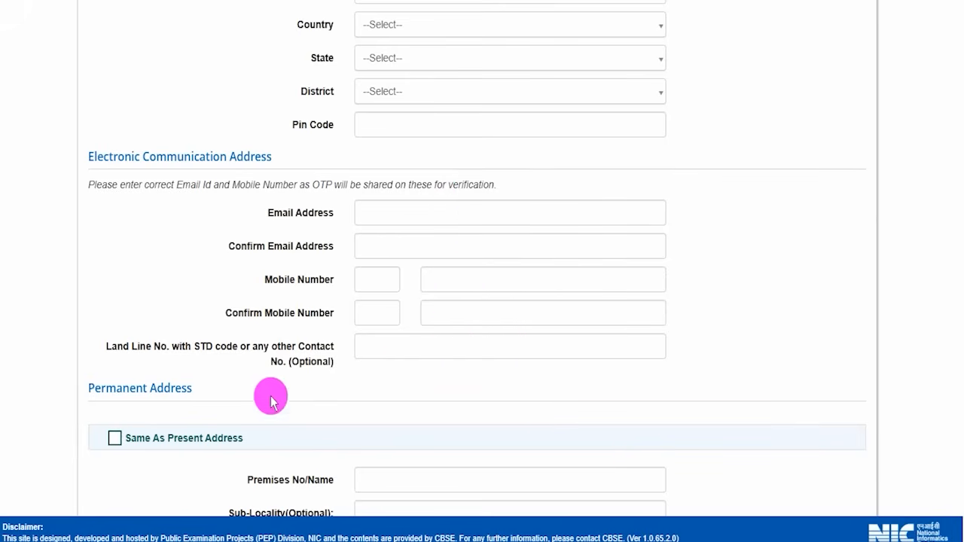
Look through the Permanent Address fields from Premises No/Name to District.
scroll(266, 385, down, 3)
click(379, 262)
click(373, 290)
click(369, 317)
click(379, 352)
click(306, 379)
click(377, 387)
click(289, 422)
click(359, 420)
click(243, 342)
Compare the Permanent Address section and its Same As Present Address option with the Contact Details fields.
drag(124, 161, 187, 160)
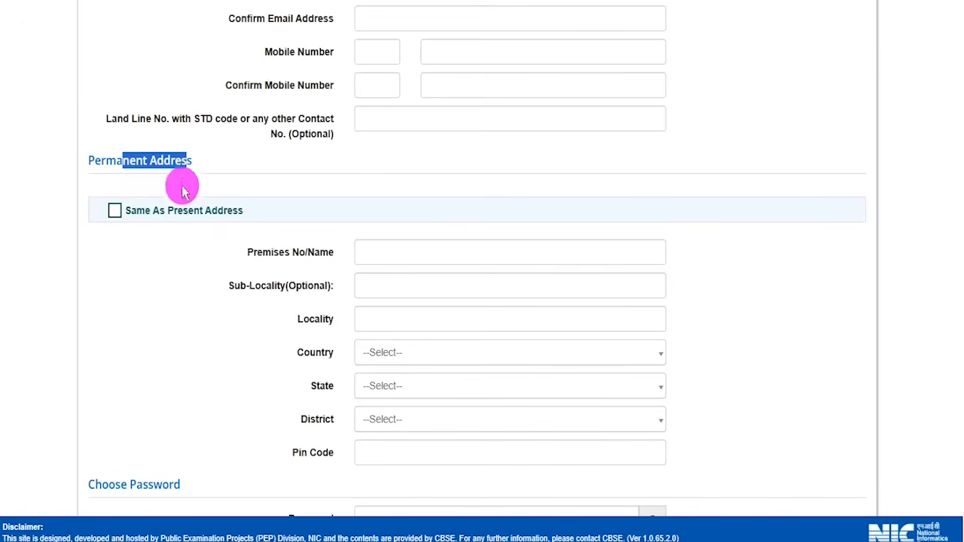
scroll(294, 316, up, 6)
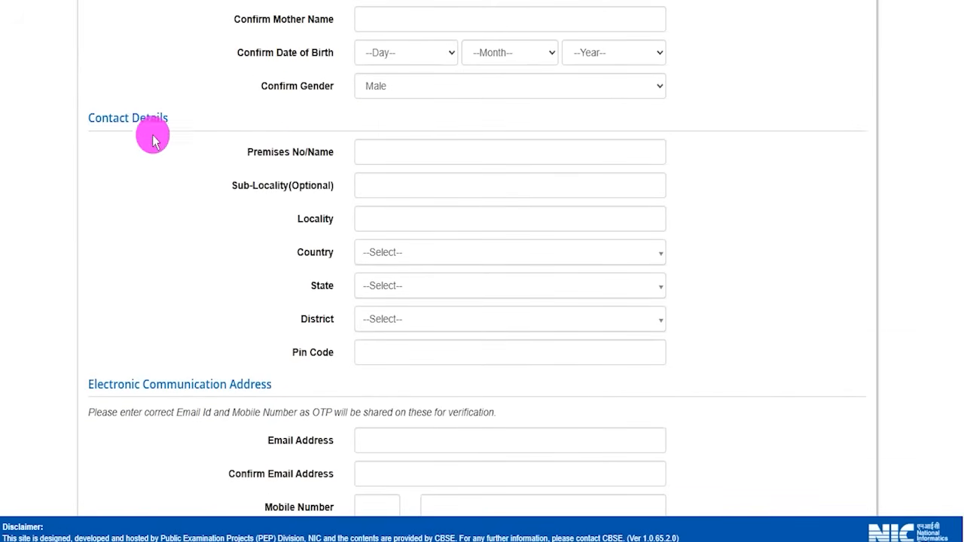
drag(265, 185, 315, 185)
scroll(294, 284, down, 6)
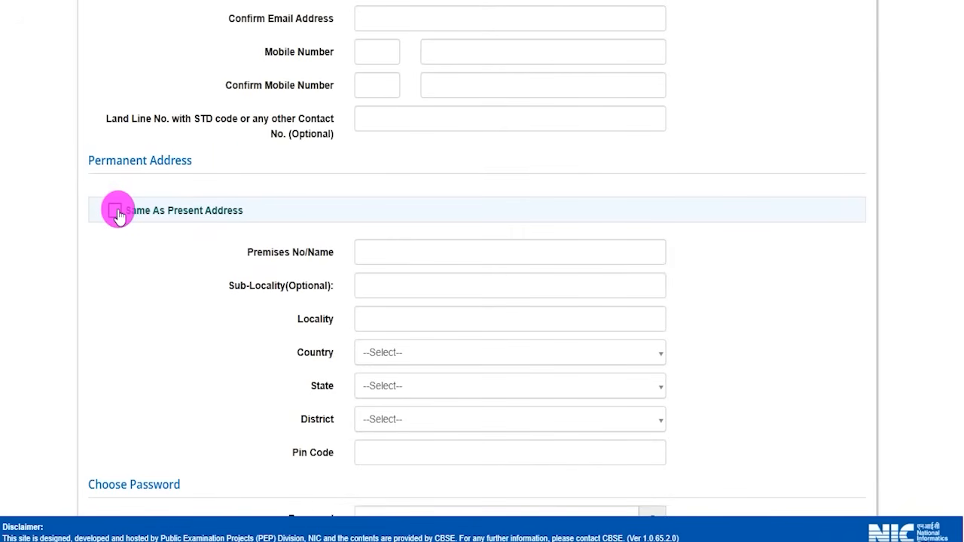
drag(257, 252, 290, 252)
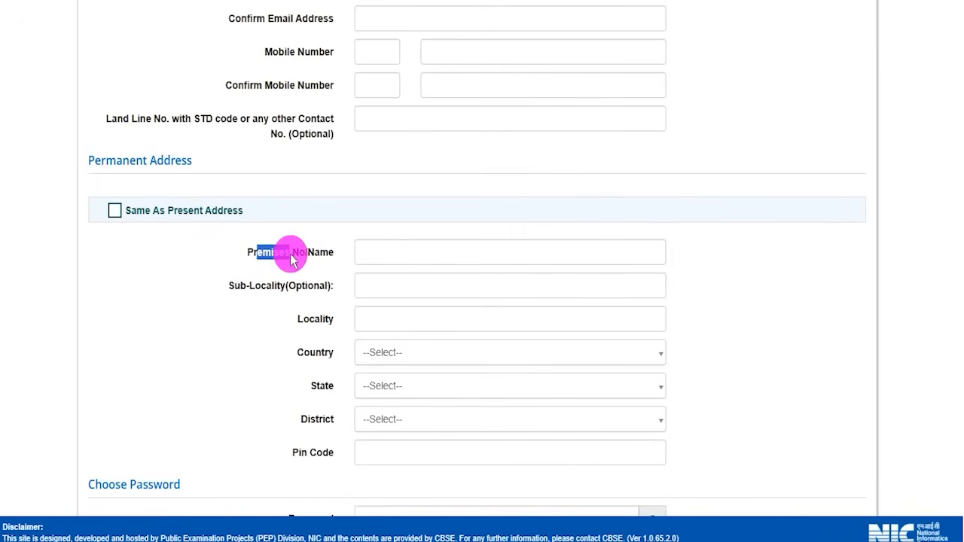
Bring up the password requirements under Choose Password and highlight the length, upper case, lower case, numeric and special character rules.
scroll(301, 368, down, 5)
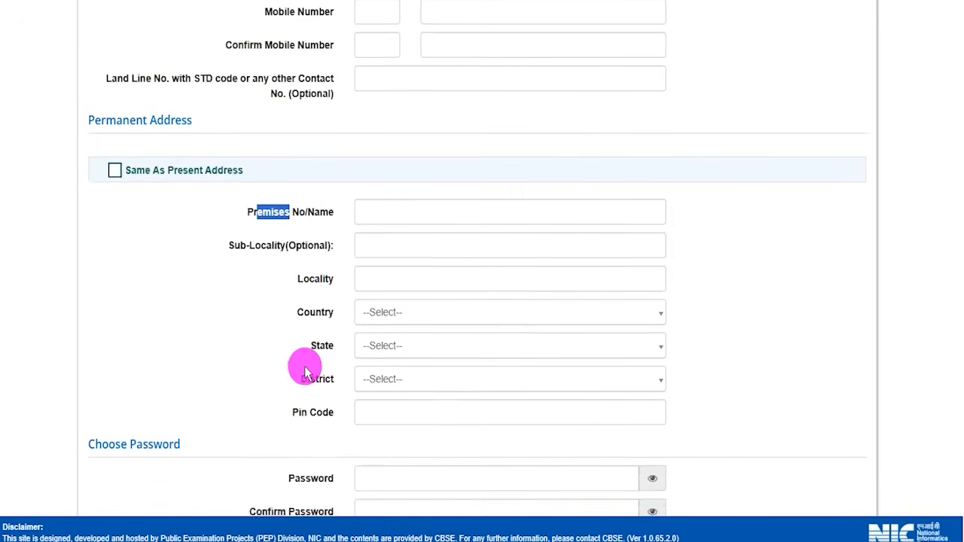
click(392, 141)
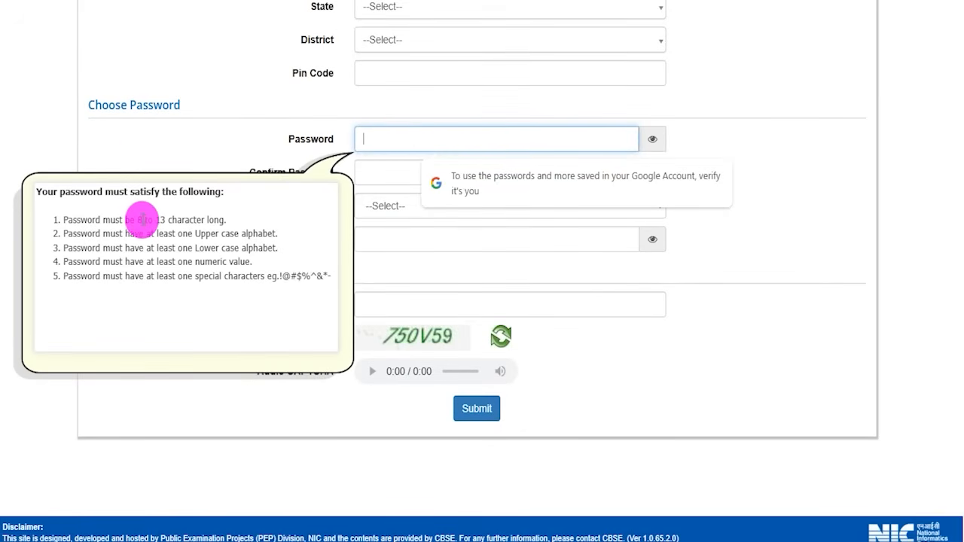
drag(142, 219, 180, 218)
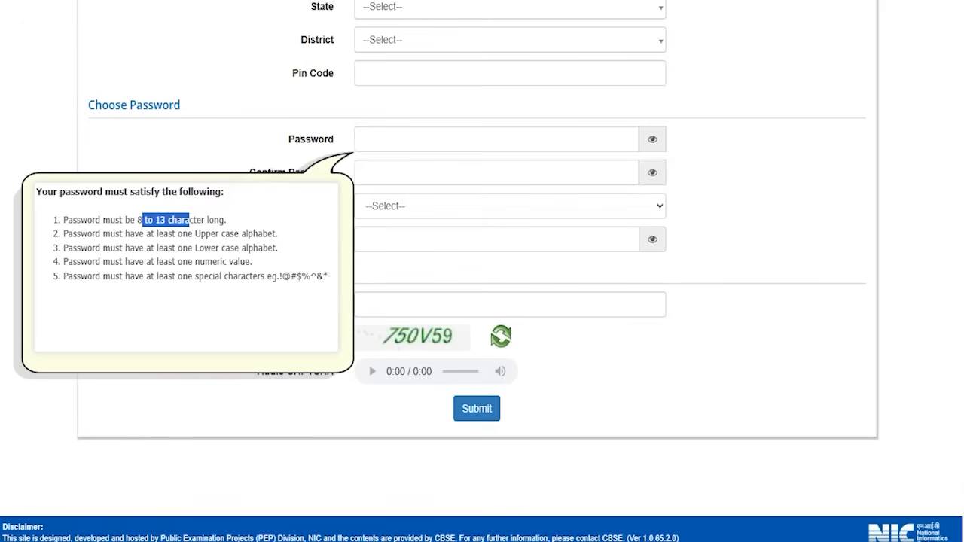
drag(178, 234, 249, 232)
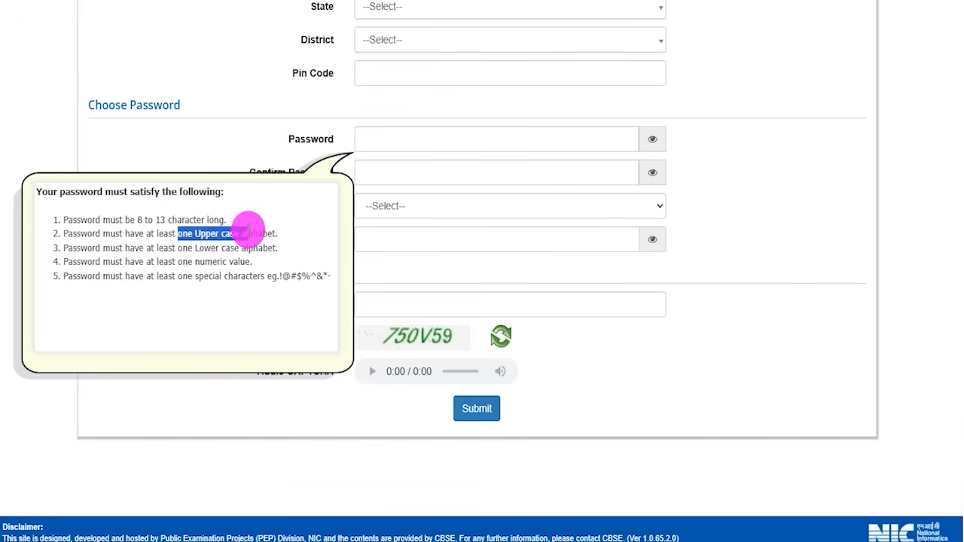
drag(182, 248, 237, 248)
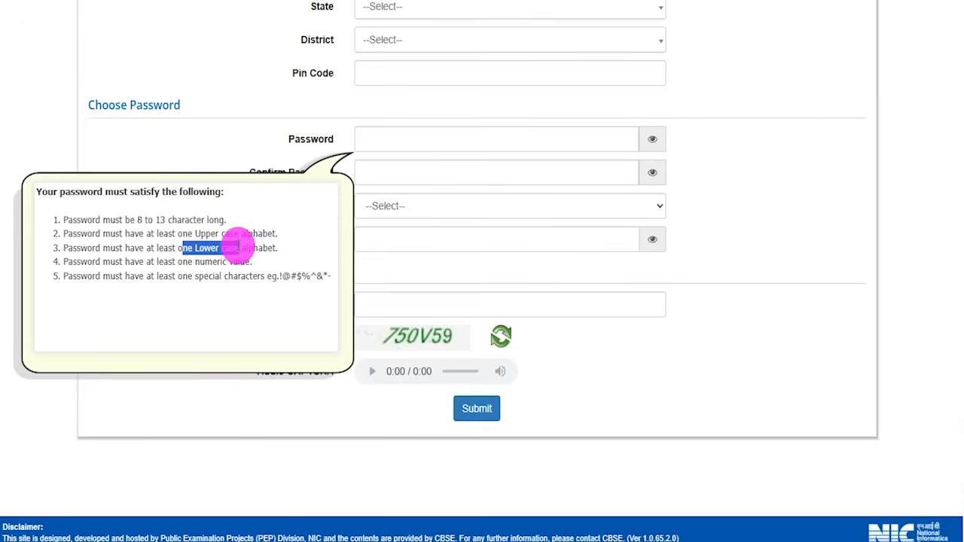
drag(157, 262, 283, 276)
click(417, 198)
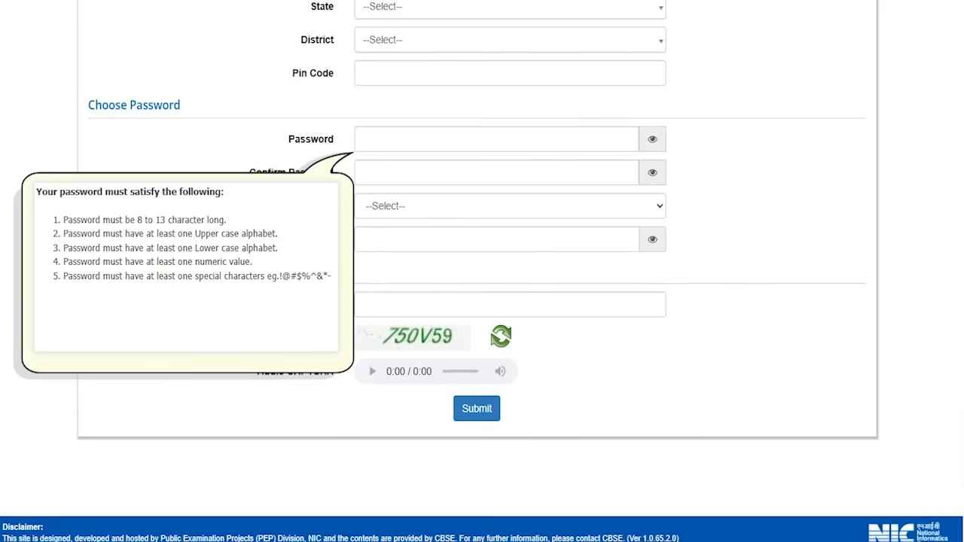
Mark the Password and Confirm Password fields with temporary check marks.
drag(424, 140, 459, 111)
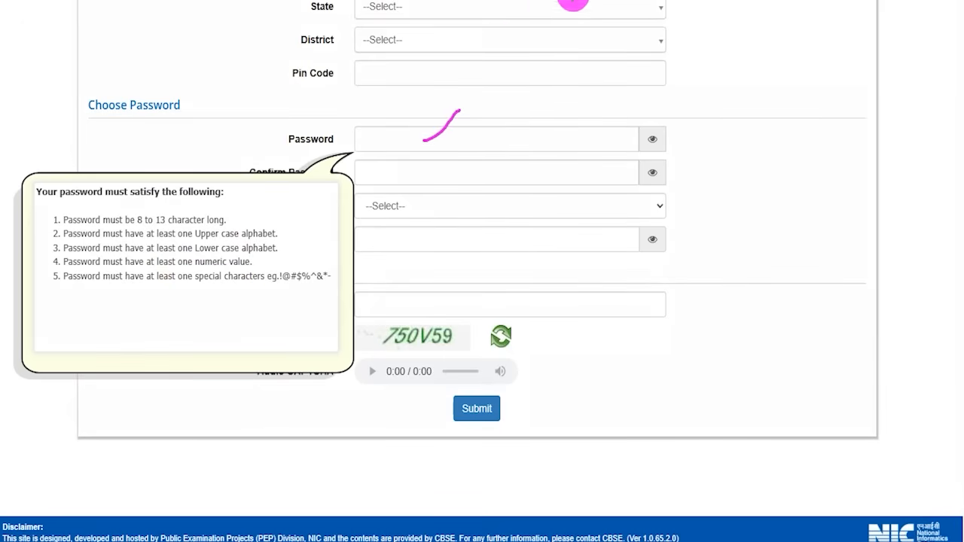
click(780, 166)
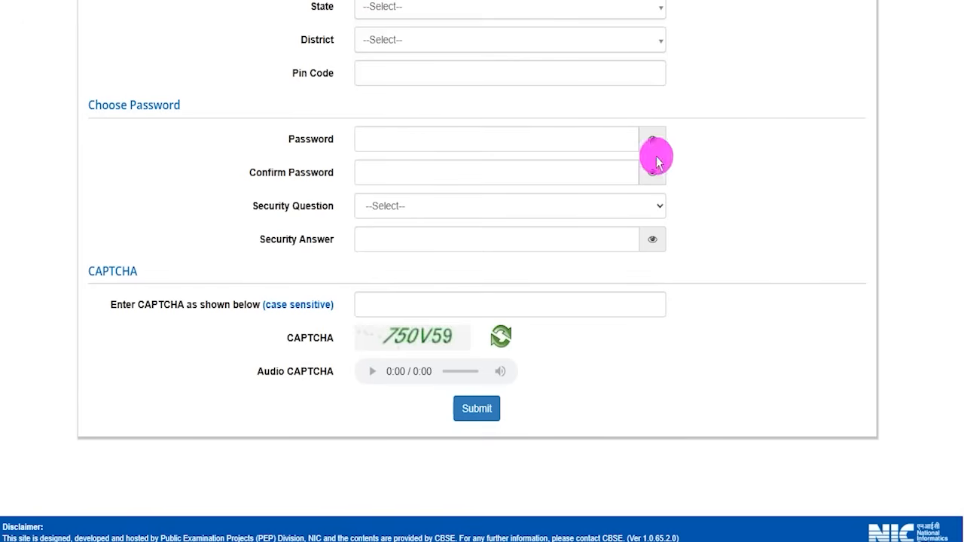
drag(385, 173, 415, 148)
Set Security Question to "What is the name of your first school?" and place the cursor in Security Answer.
click(382, 204)
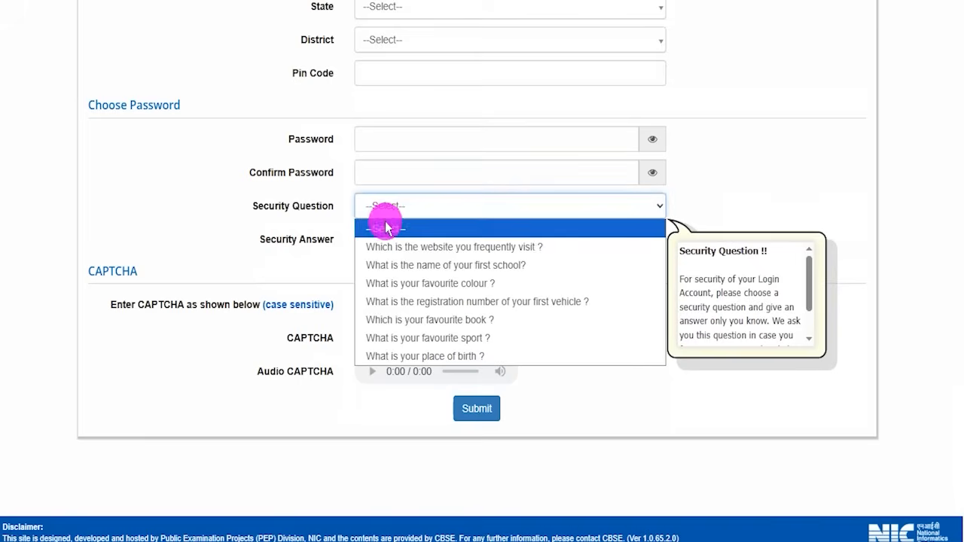
click(454, 264)
drag(286, 239, 417, 238)
click(419, 238)
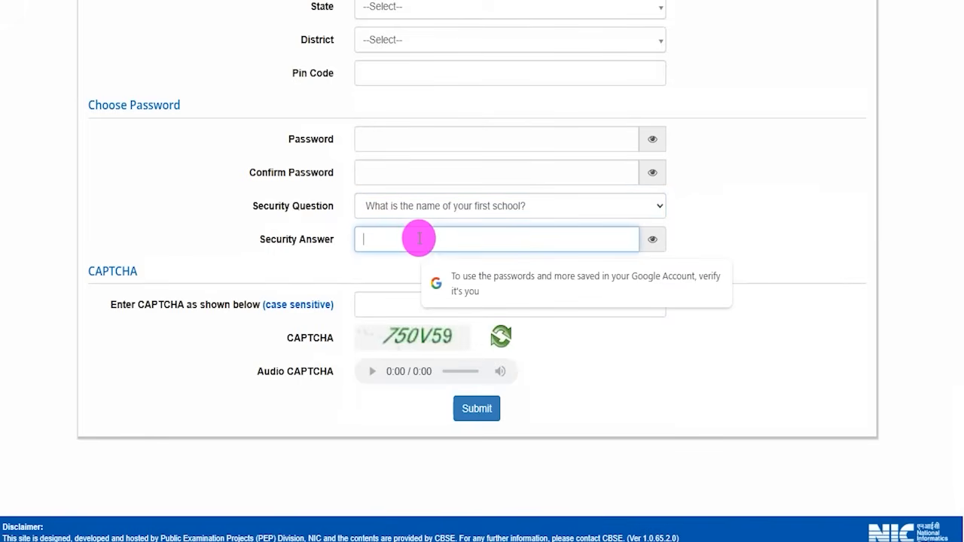
Mark the CAPTCHA image and underline its entry field, and draw an arrow pointing to Submit.
drag(455, 336, 493, 310)
drag(379, 309, 426, 308)
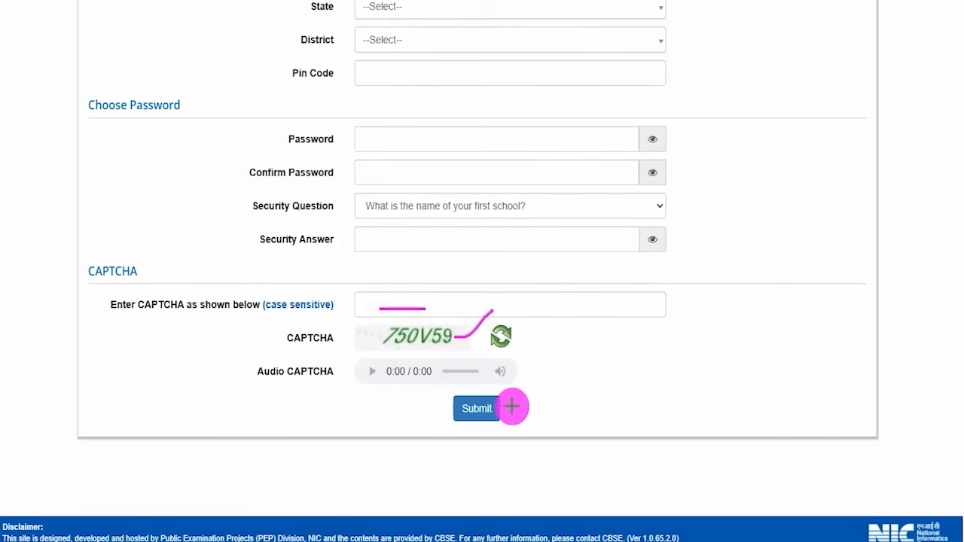
drag(658, 327, 512, 397)
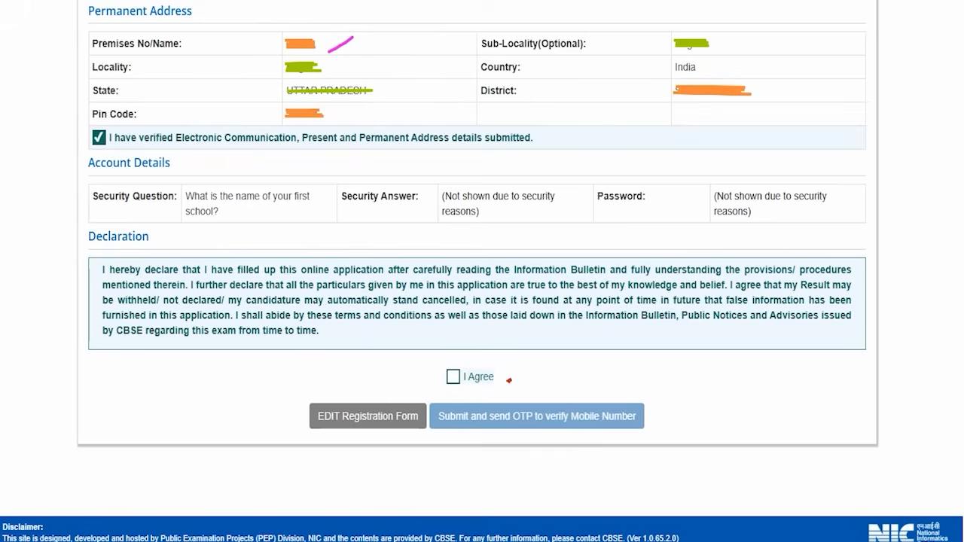
Mark the Permanent Address entries on the registration review page with check marks and underline the section heading.
drag(510, 383, 518, 375)
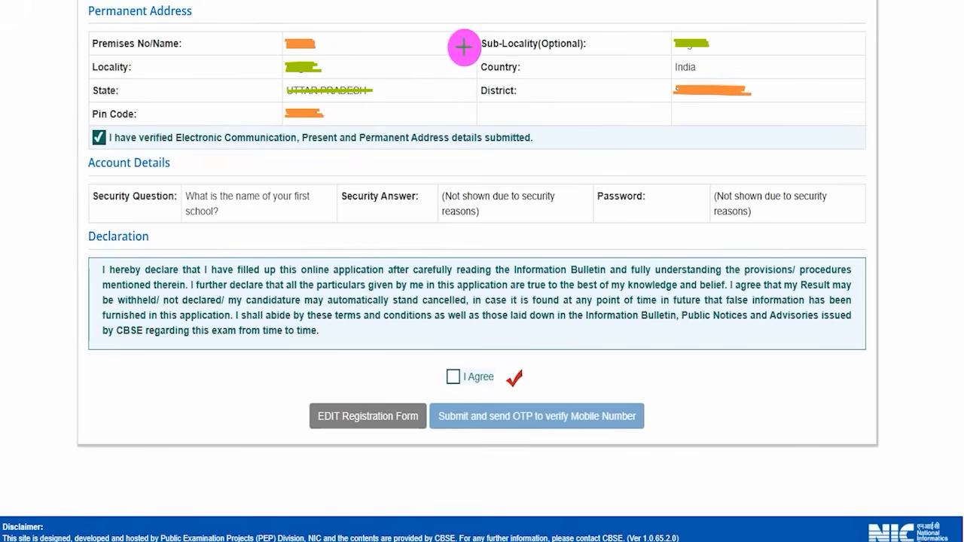
drag(361, 51, 386, 34)
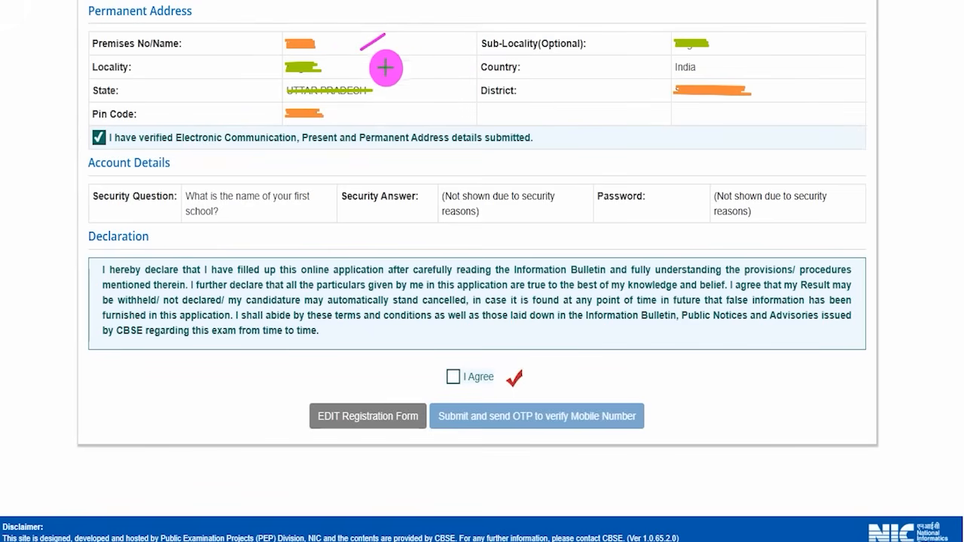
drag(385, 68, 430, 73)
drag(423, 107, 440, 104)
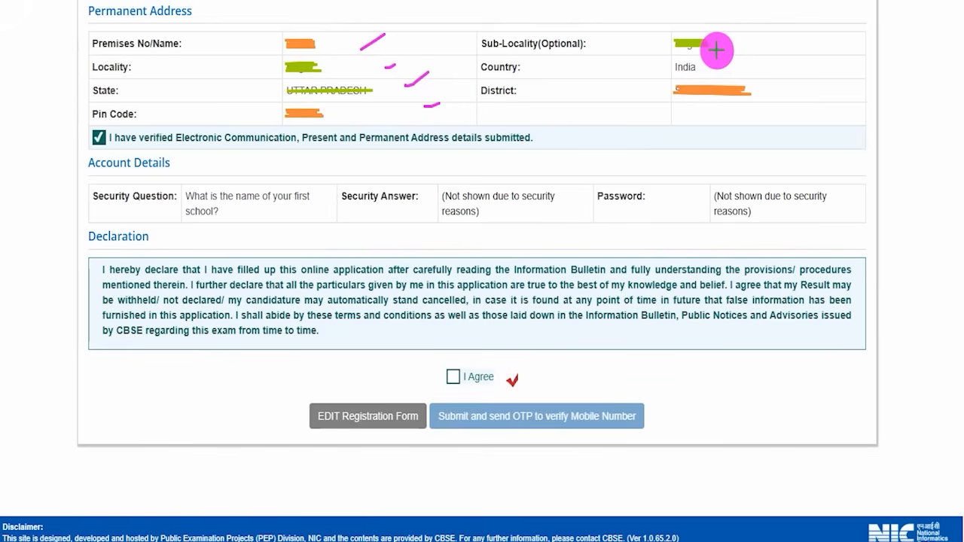
mouse_move(716, 51)
mouse_down()
mouse_move(758, 88)
mouse_move(766, 78)
mouse_up()
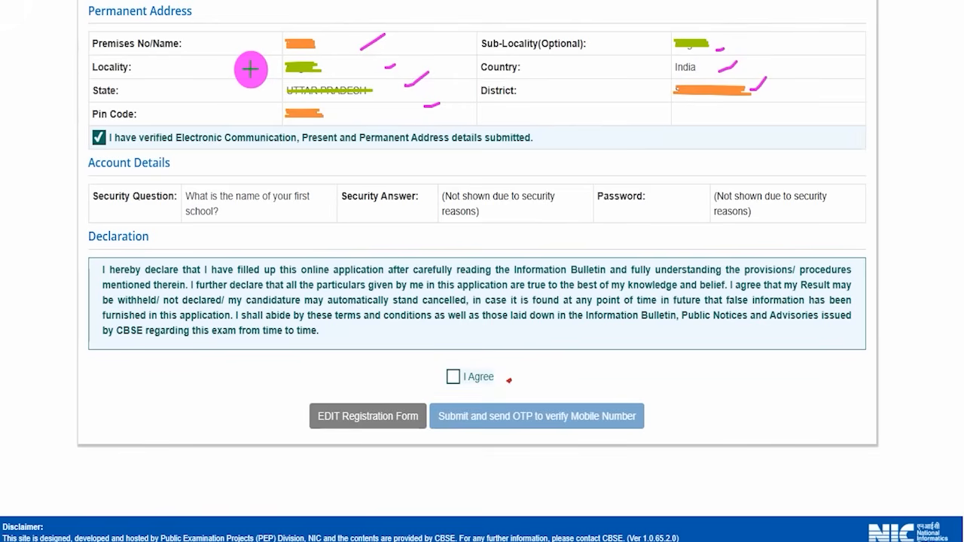
drag(187, 23, 140, 25)
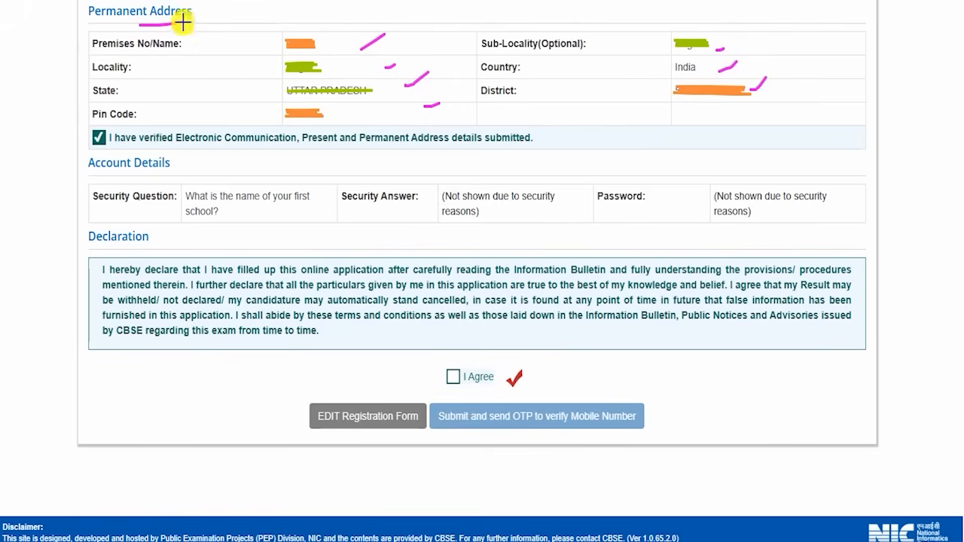
Check-mark the verification statement and I Agree, and draw arrows to EDIT Registration Form and Submit and send OTP to verify Mobile Number.
drag(99, 129, 122, 107)
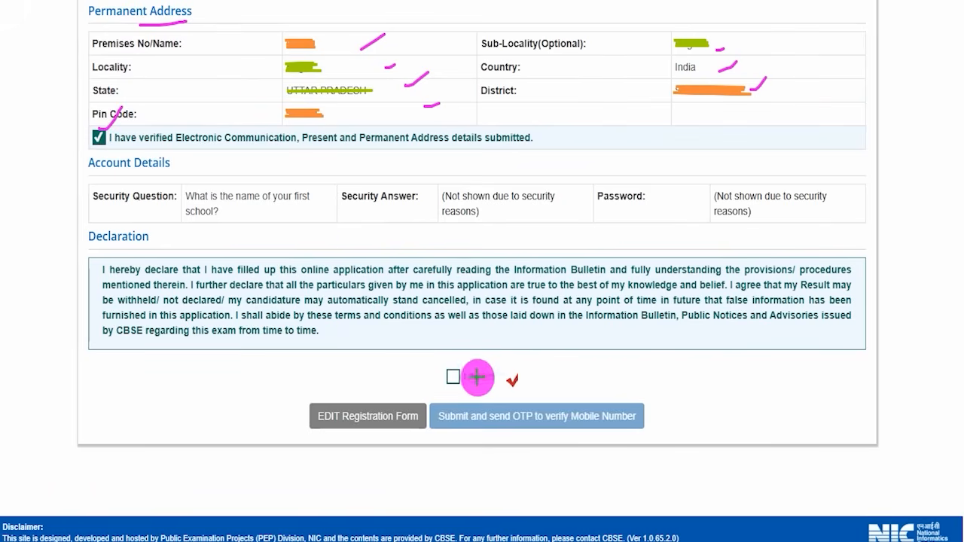
drag(450, 378, 482, 342)
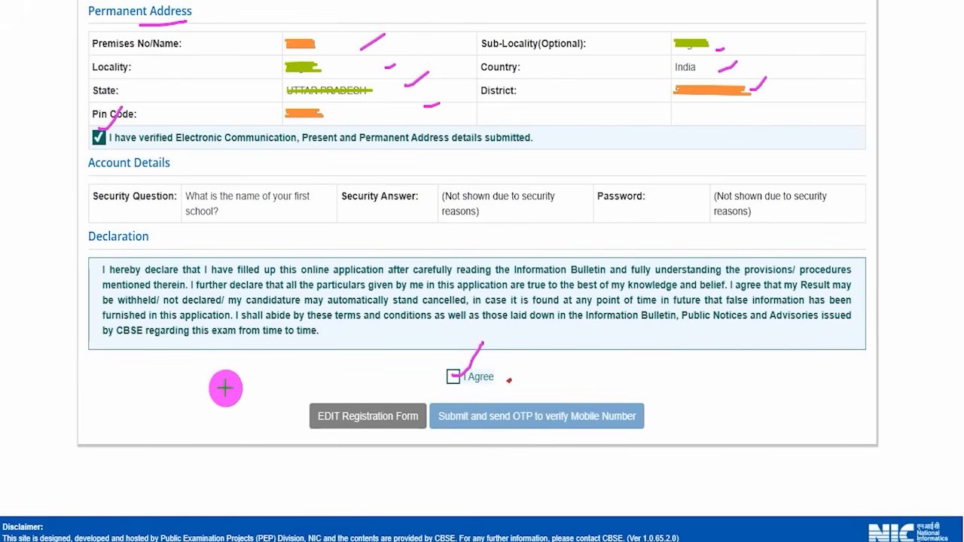
drag(148, 369, 296, 412)
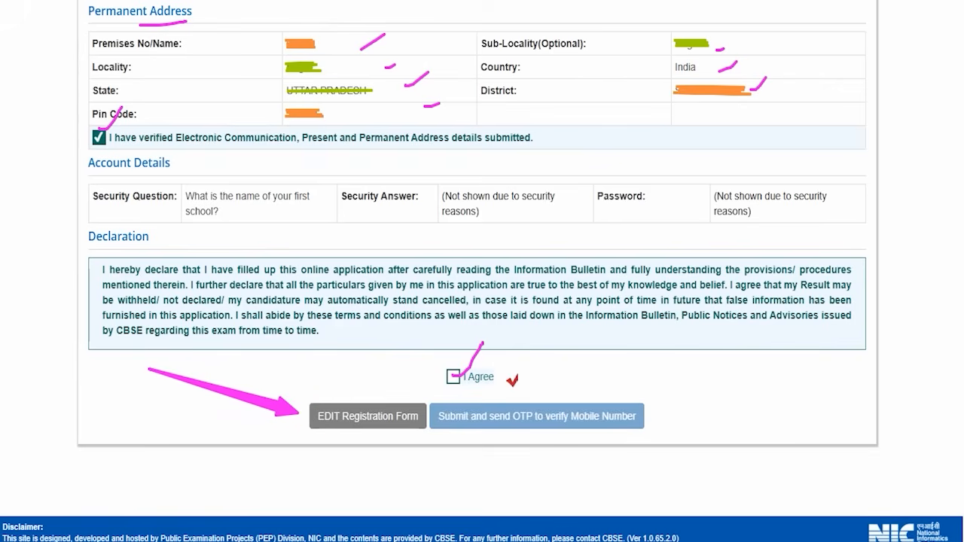
mouse_move(810, 307)
mouse_down()
mouse_move(731, 334)
mouse_move(646, 407)
mouse_up()
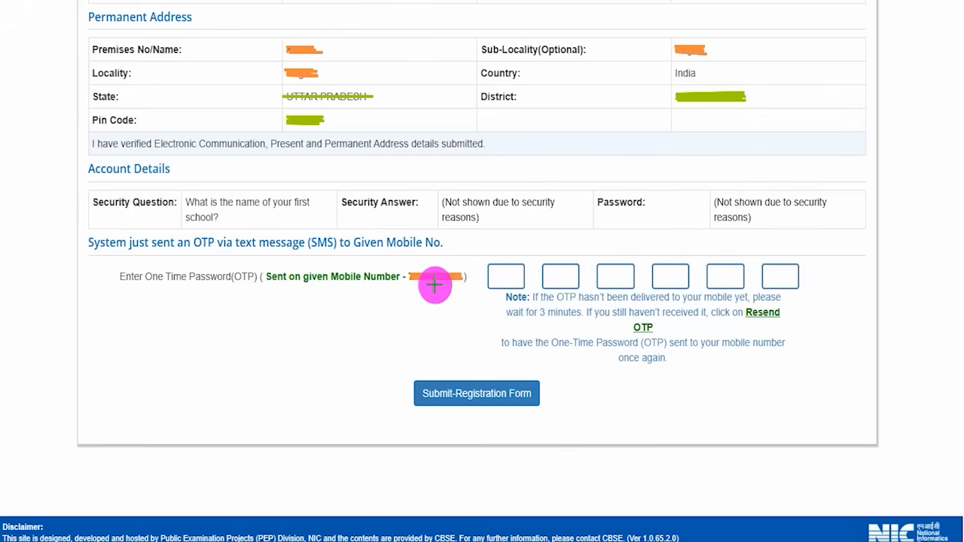
Mark the mobile number and the OTP boxes, then point an arrow at Submit-Registration Form and submit the registration.
drag(432, 267, 459, 223)
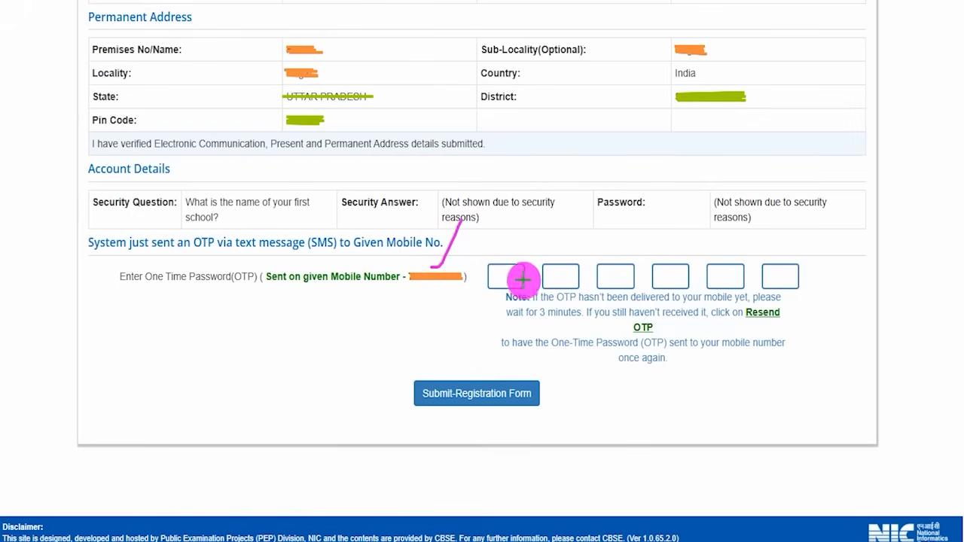
drag(491, 277, 569, 275)
click(615, 271)
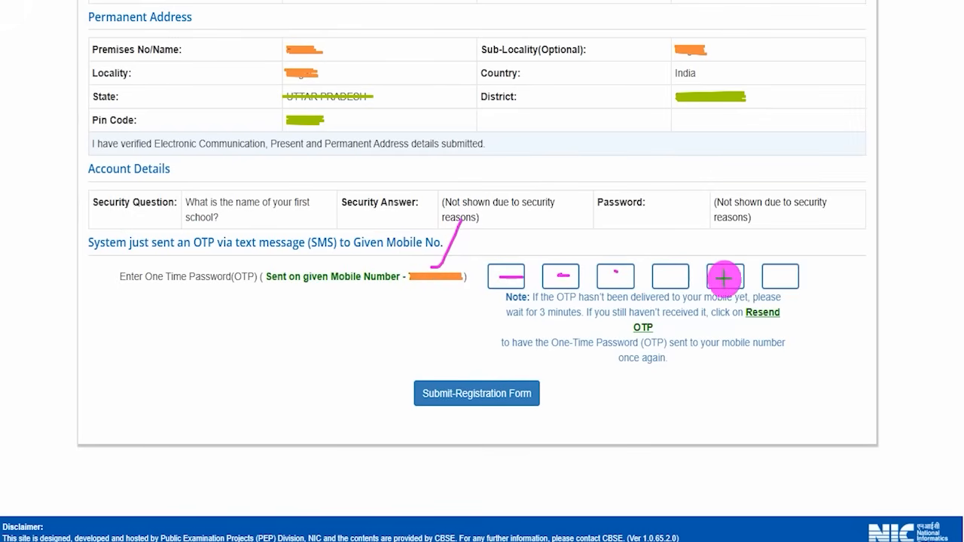
drag(722, 279, 788, 279)
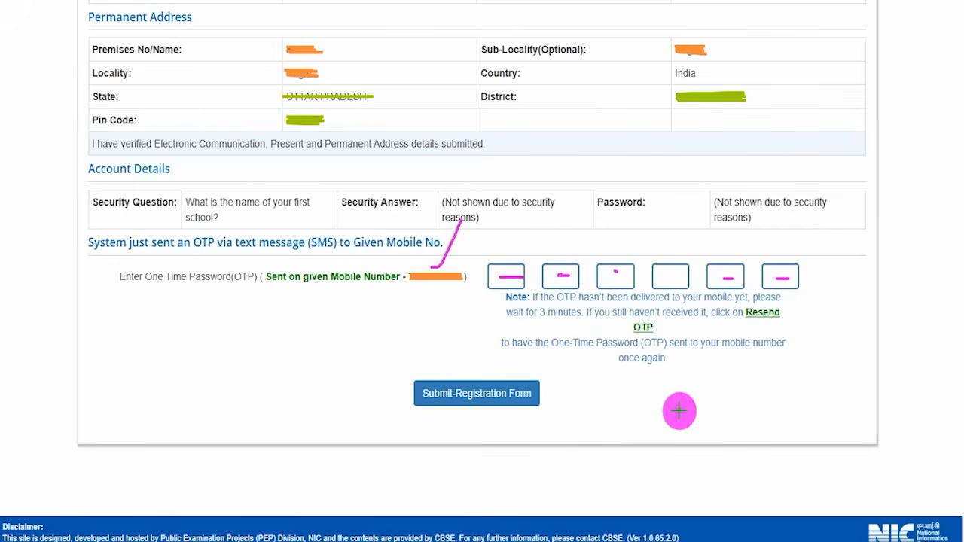
drag(731, 393, 544, 390)
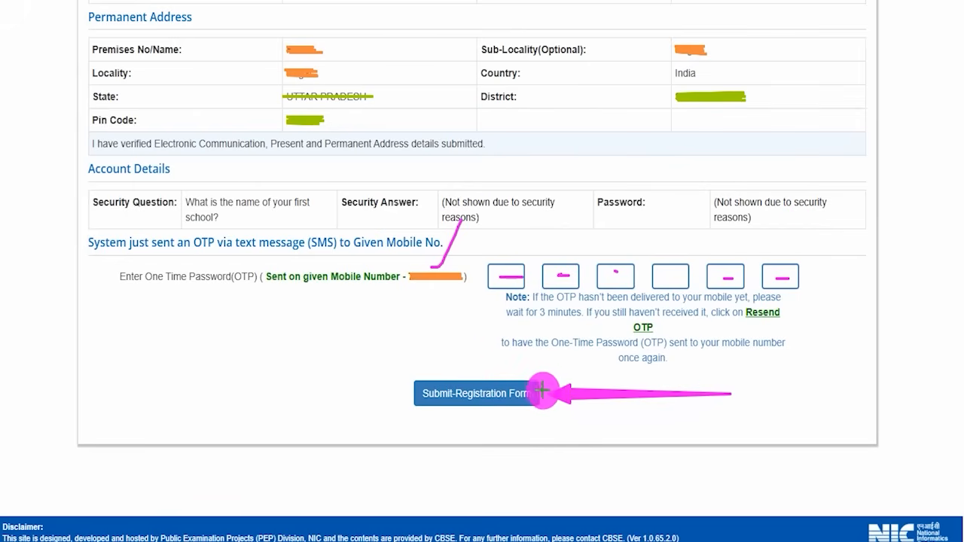
click(530, 392)
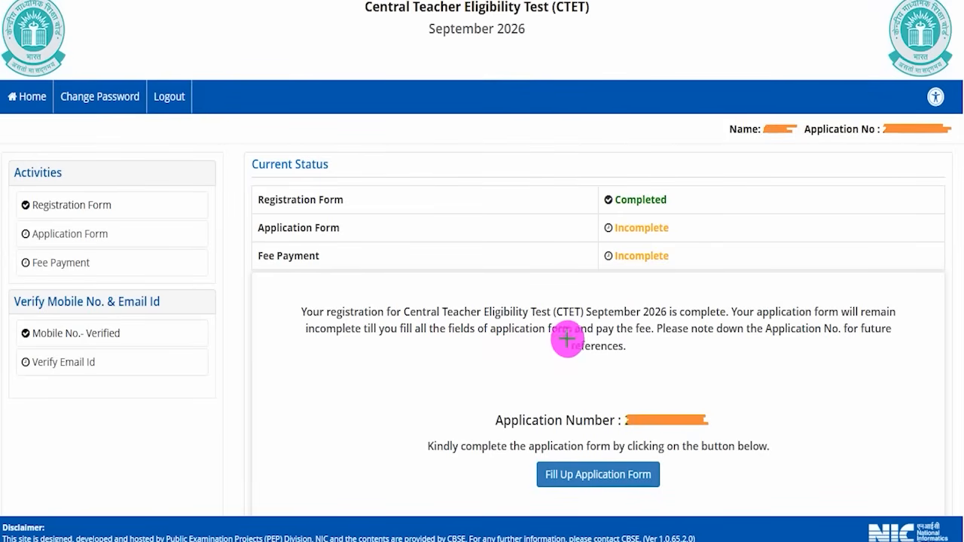
Check-mark the registration completion message, circle both application numbers, and point an arrow at Fill Up Application Form and open it.
drag(604, 300, 718, 223)
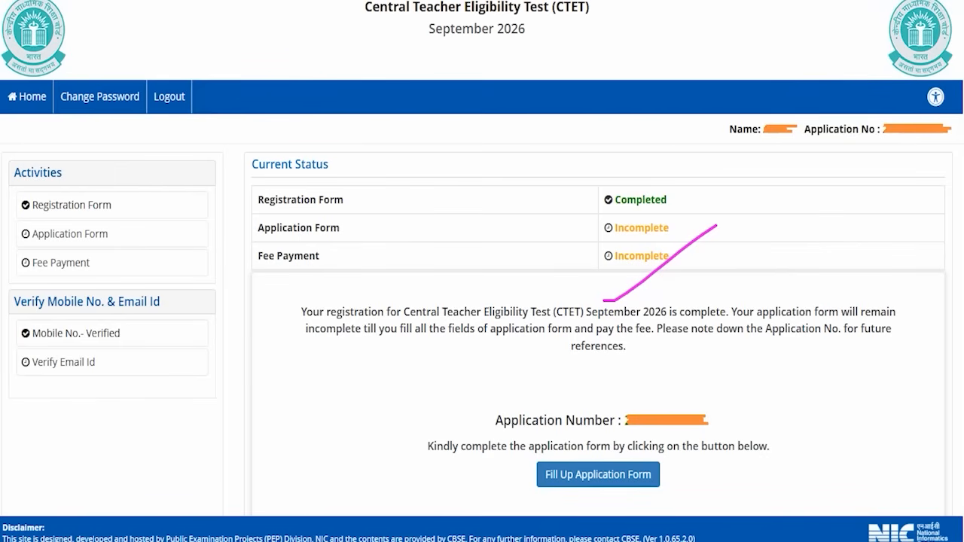
mouse_move(645, 396)
mouse_down()
mouse_move(608, 399)
mouse_move(731, 433)
mouse_up()
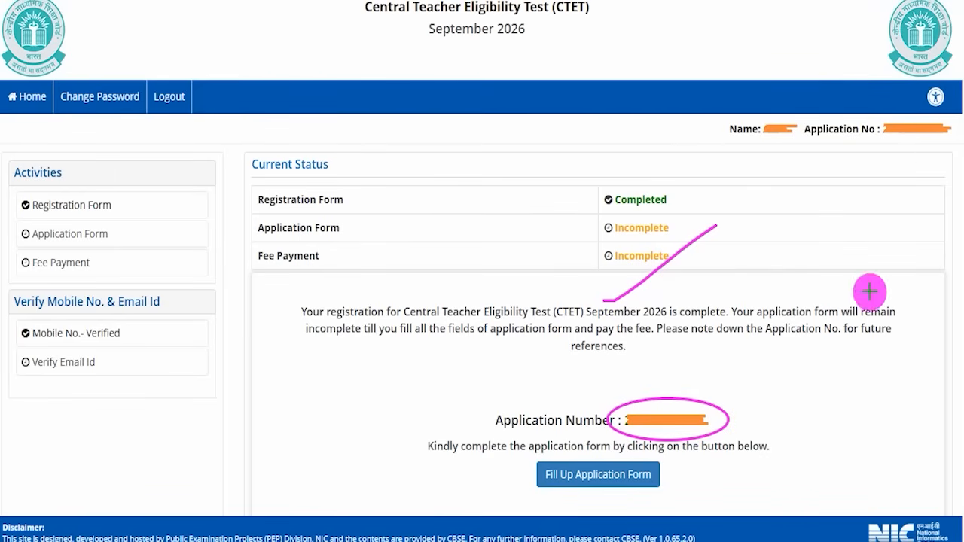
mouse_move(872, 113)
mouse_down()
mouse_move(953, 139)
mouse_move(954, 129)
mouse_up()
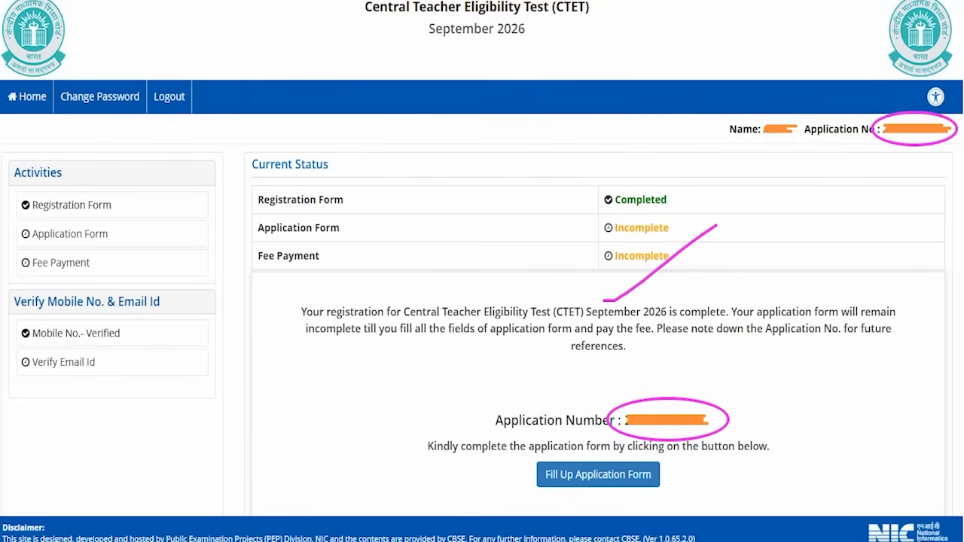
drag(433, 367, 539, 461)
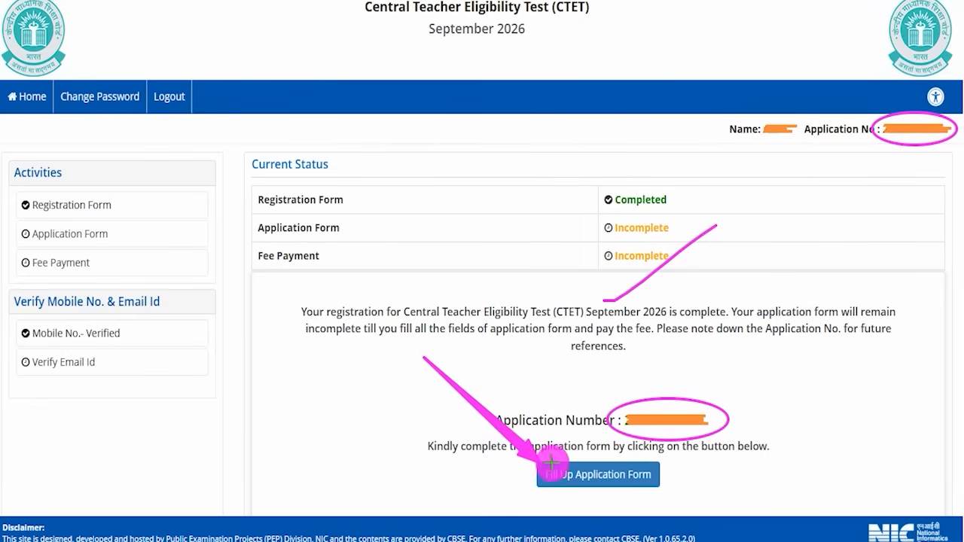
click(561, 462)
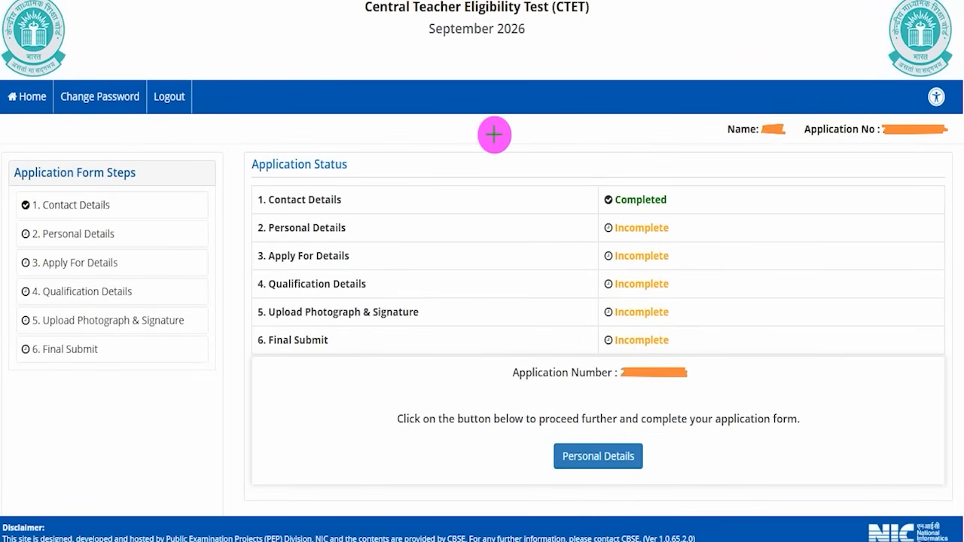
Check-mark the Application Status page and its six stages from Contact Details to Final Submit.
drag(491, 133, 540, 45)
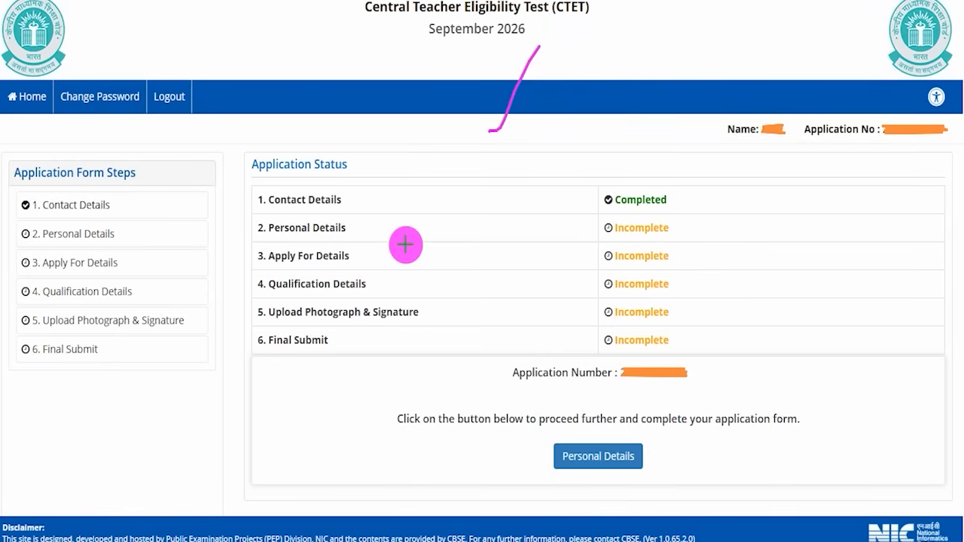
drag(369, 201, 391, 188)
drag(369, 234, 397, 223)
drag(388, 257, 424, 235)
drag(384, 290, 417, 276)
drag(405, 313, 433, 301)
drag(390, 339, 417, 324)
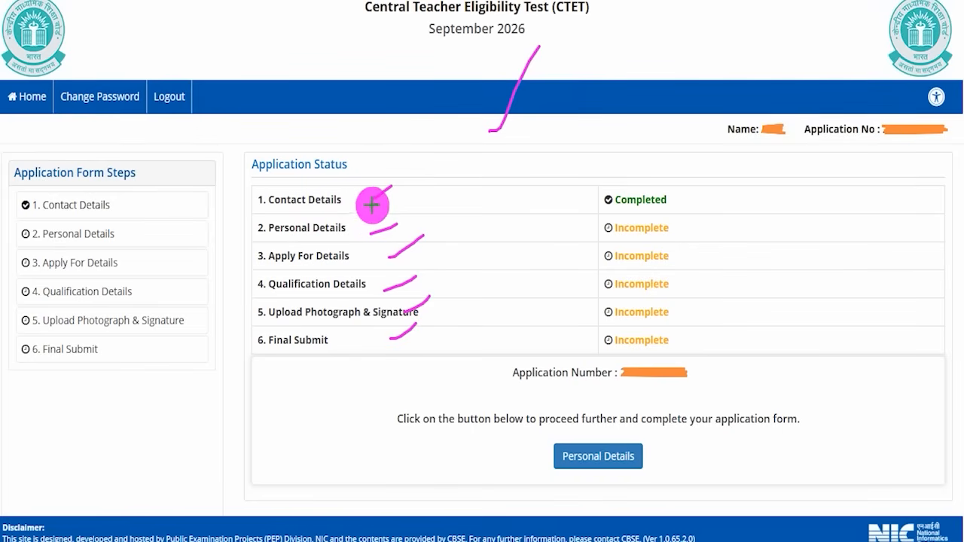
drag(391, 201, 421, 178)
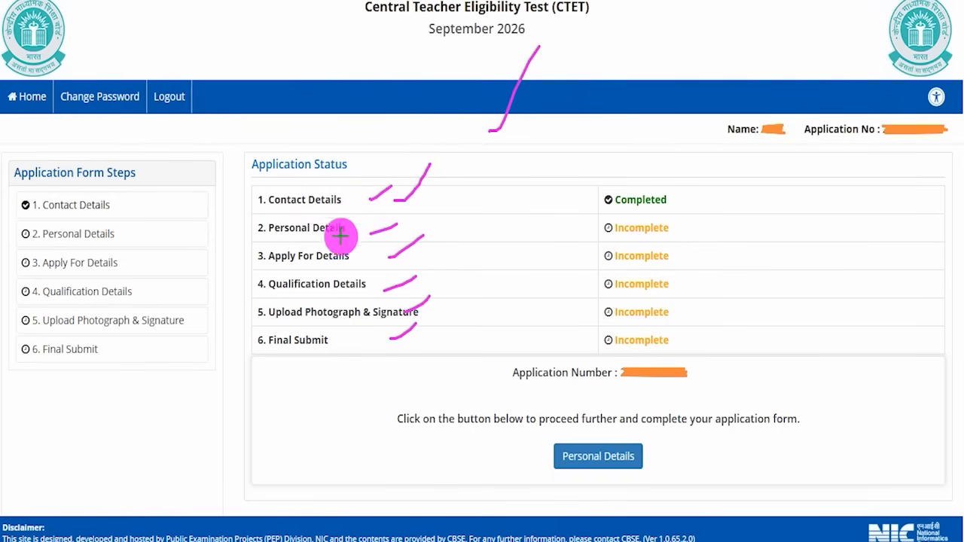
Underline the Personal Details stage, draw an arrow to the Personal Details button, and open that form.
drag(269, 238, 336, 238)
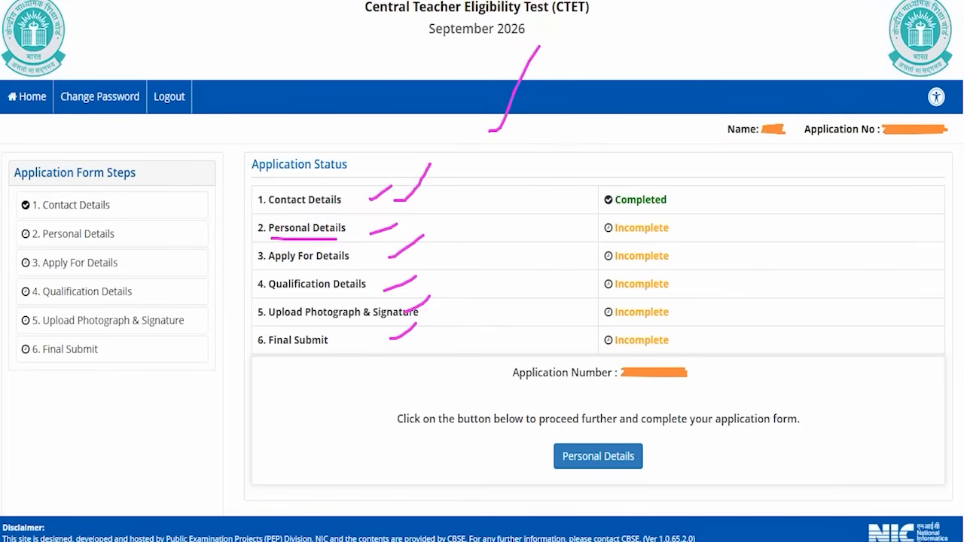
mouse_move(790, 338)
mouse_down()
mouse_move(661, 409)
mouse_move(644, 446)
mouse_up()
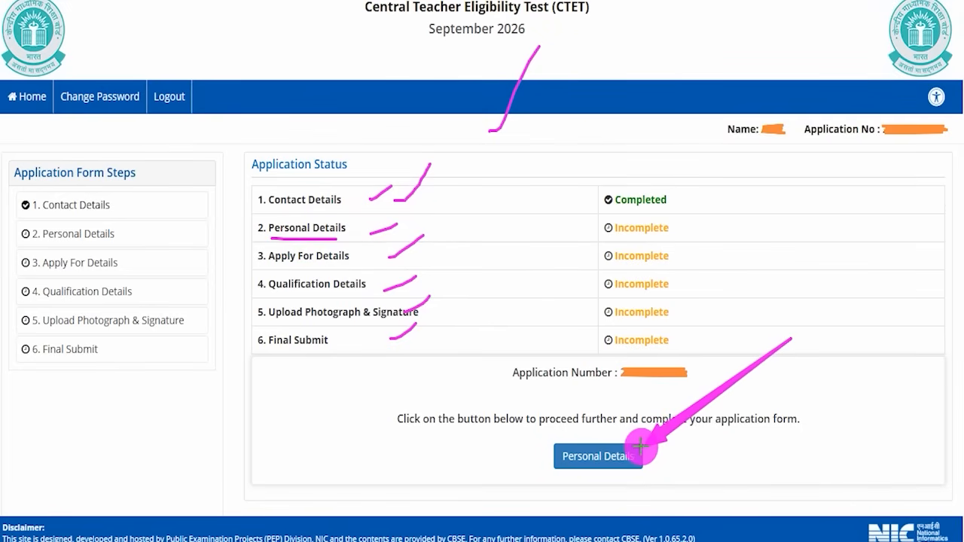
click(639, 447)
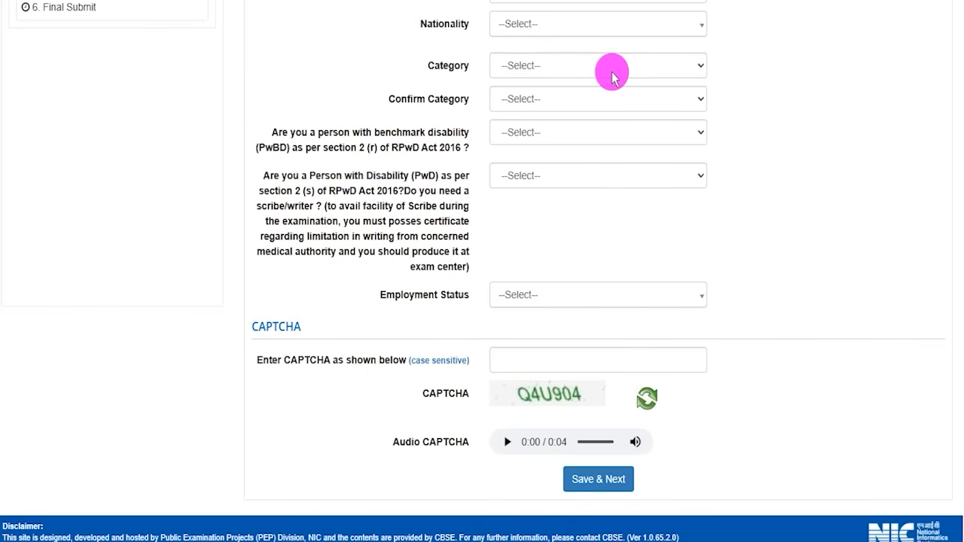
Set Nationality to Indian, and set both Category and Confirm Category to SC.
click(518, 23)
click(512, 92)
drag(430, 65, 516, 65)
click(517, 66)
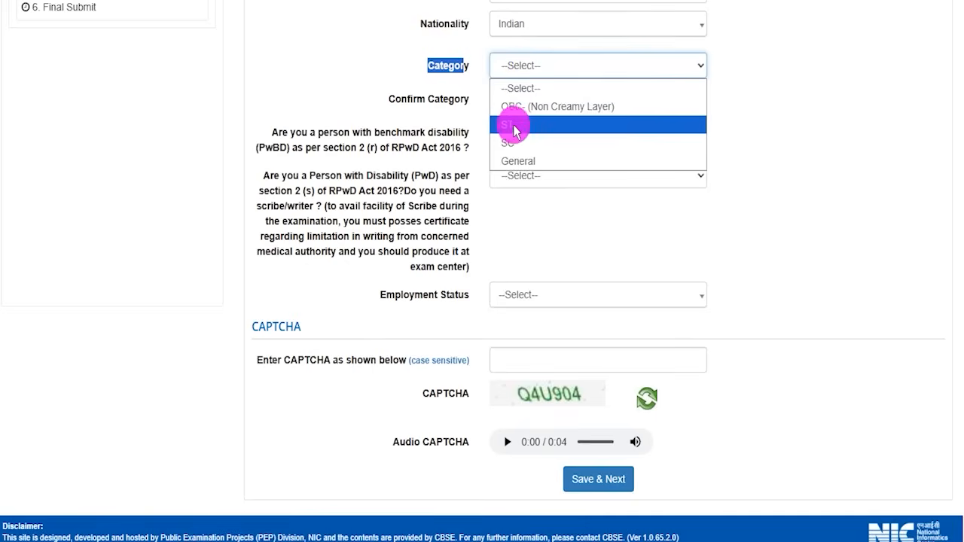
click(515, 141)
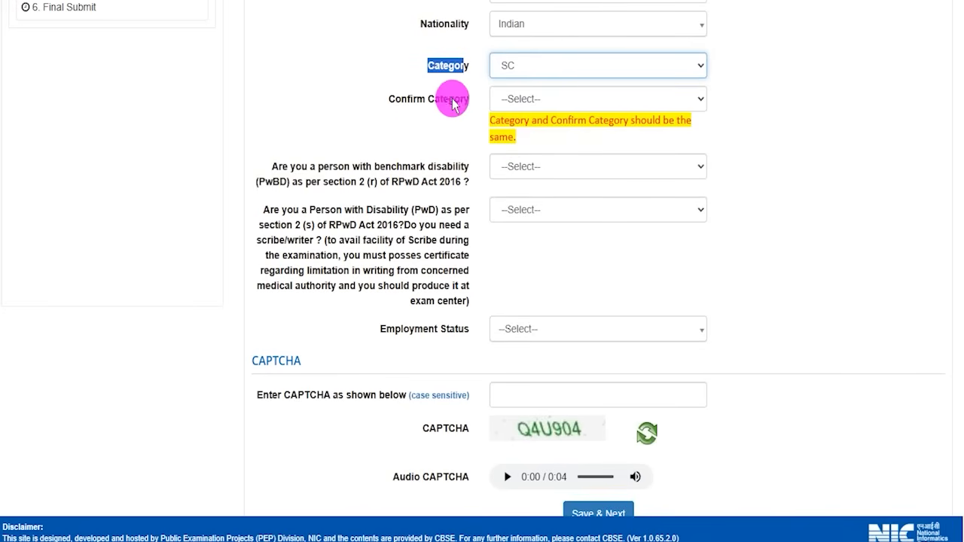
click(524, 96)
click(518, 175)
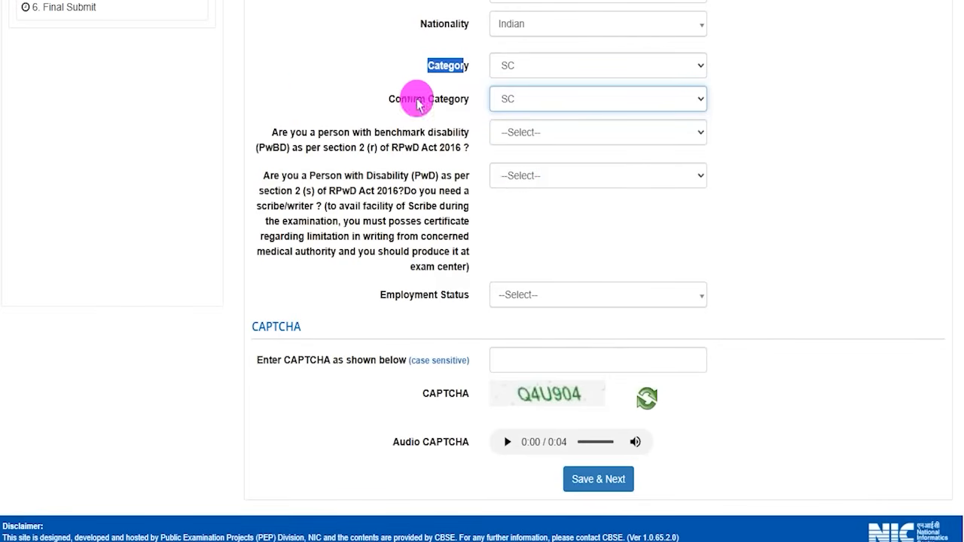
Answer Yes to benchmark disability (PwBD), choose Hearing Impairments as the type, and highlight the Disability Type Subcategory label.
drag(319, 136, 405, 133)
click(503, 134)
click(509, 192)
drag(411, 174, 486, 174)
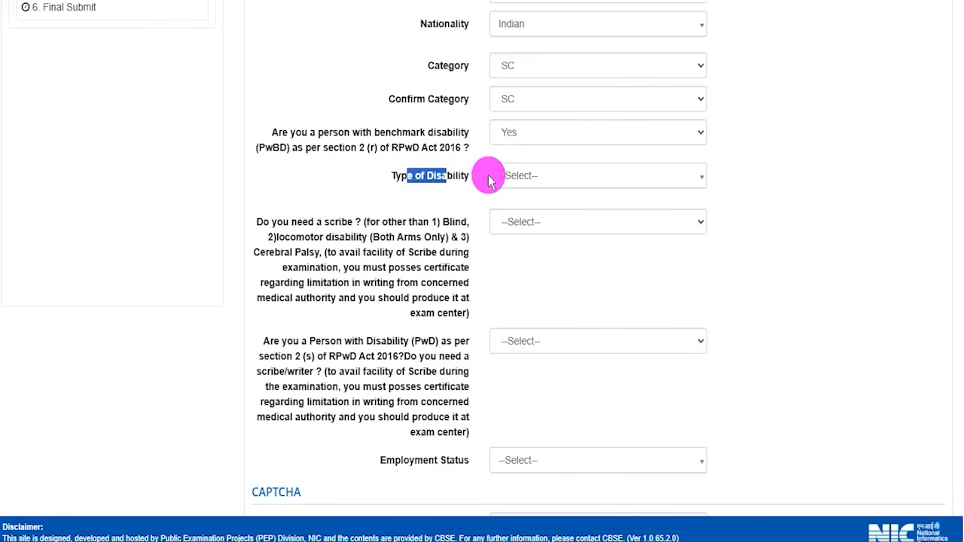
click(503, 175)
click(519, 242)
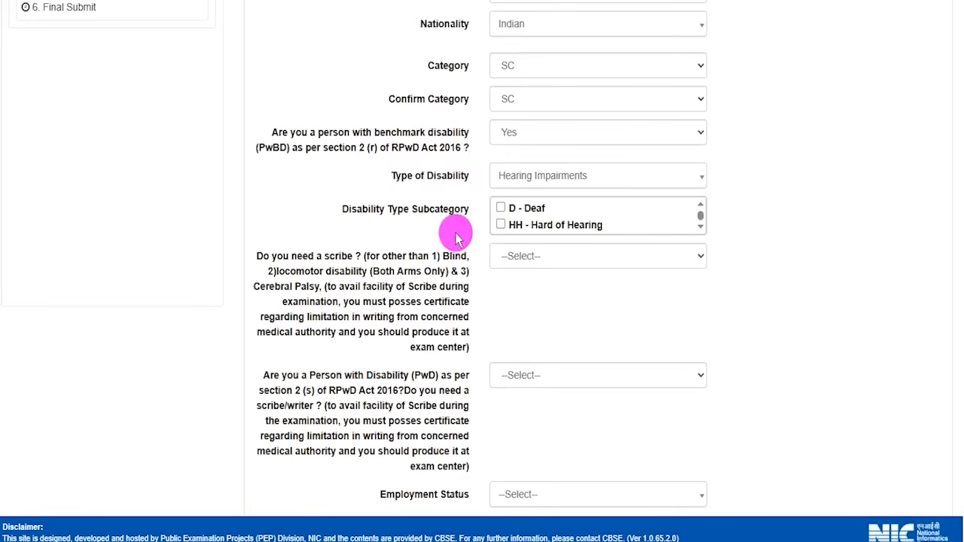
drag(369, 210, 501, 209)
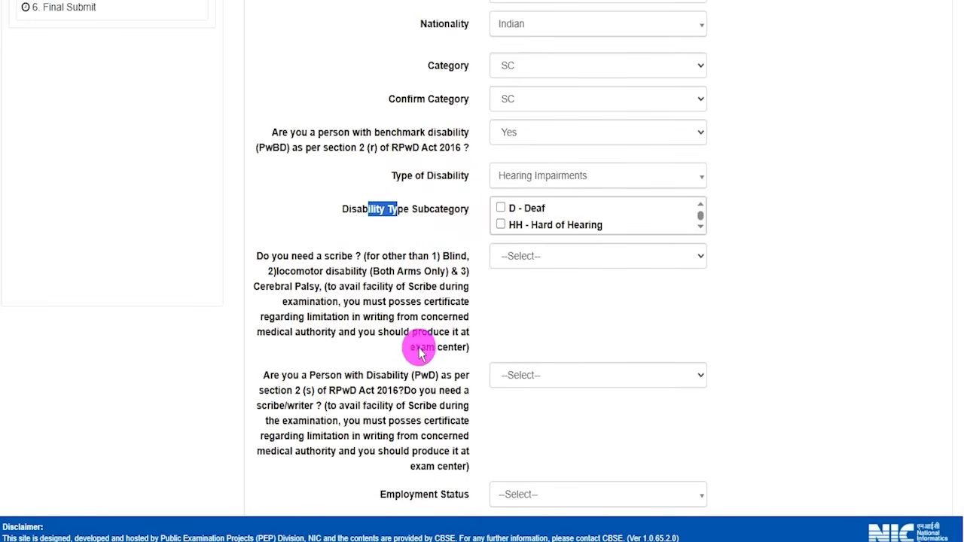
Set the benchmark disability (PwBD) answer and the Person with Disability (PwD) scribe answer to No.
drag(310, 135, 397, 134)
click(518, 132)
click(511, 174)
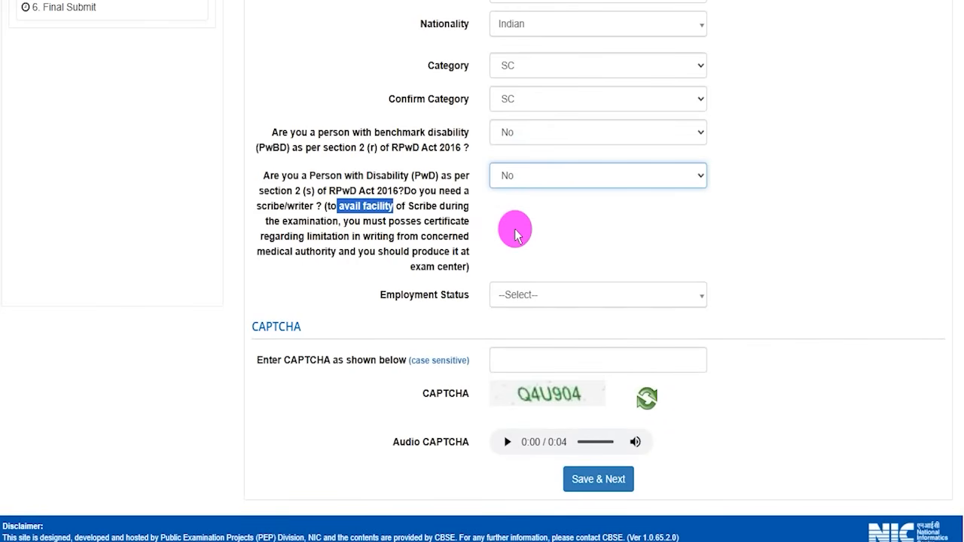
click(433, 223)
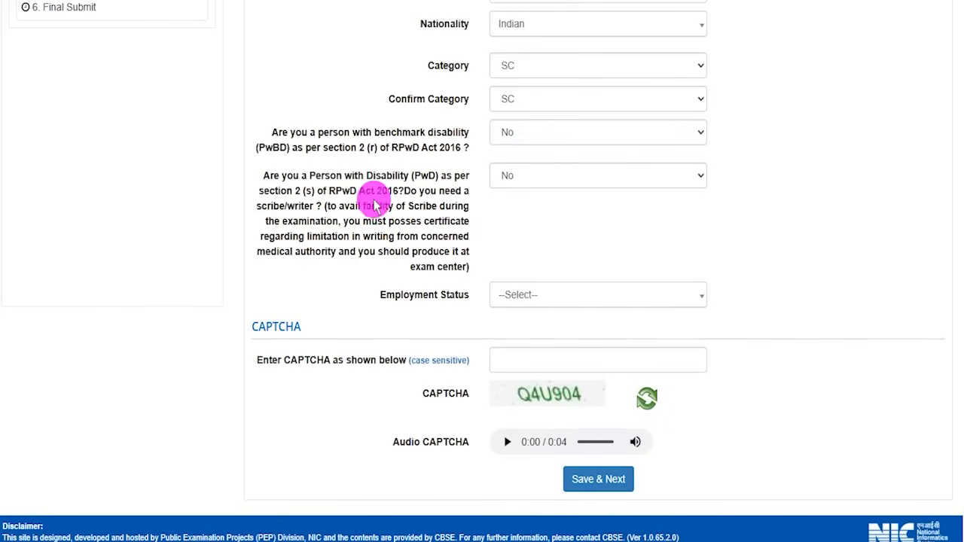
Highlight the Person with Disability and scribe/writer wording, and reselect No as the answer to that question.
drag(294, 178, 432, 181)
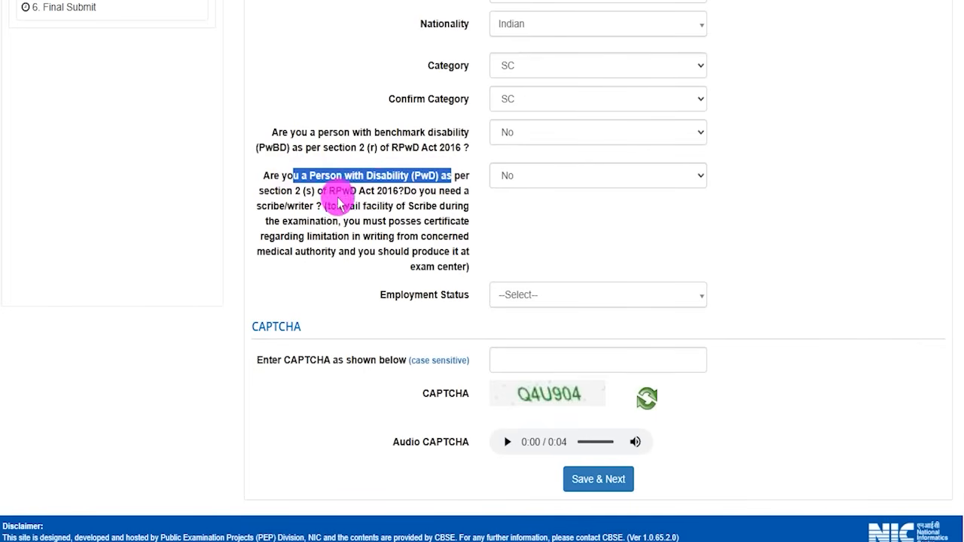
drag(270, 206, 304, 210)
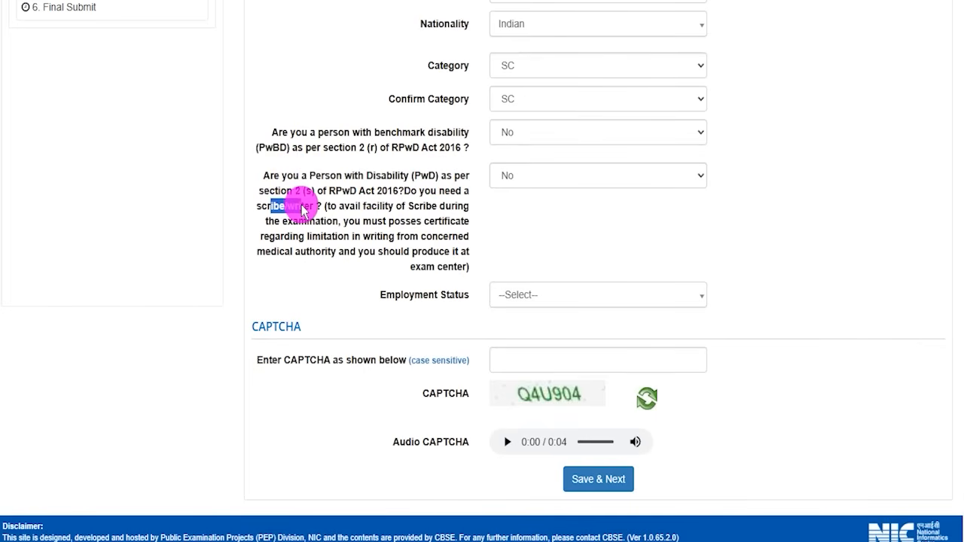
click(519, 177)
click(510, 215)
click(525, 183)
click(510, 230)
Highlight the Employment Status label, try Employed as Teacher, and set the status to Not Employed.
drag(395, 295, 439, 300)
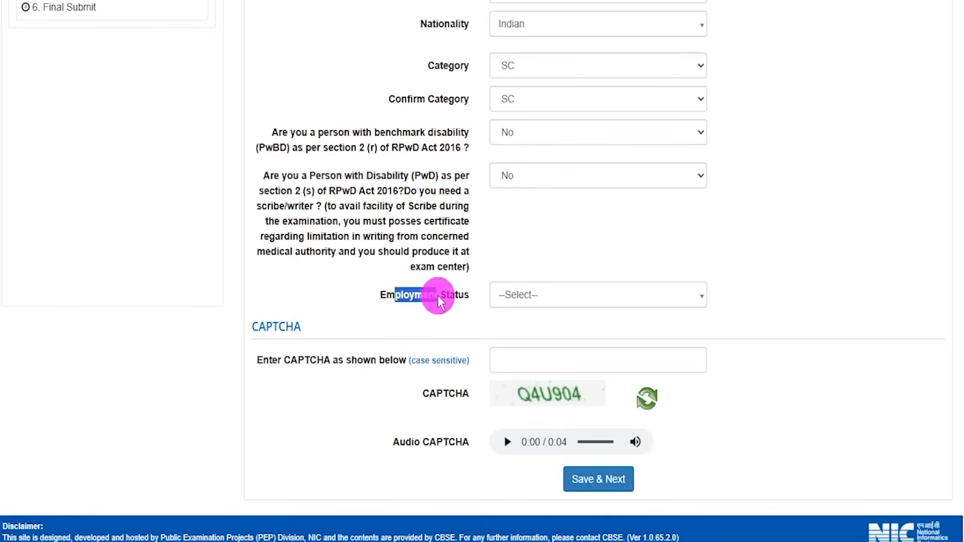
click(506, 296)
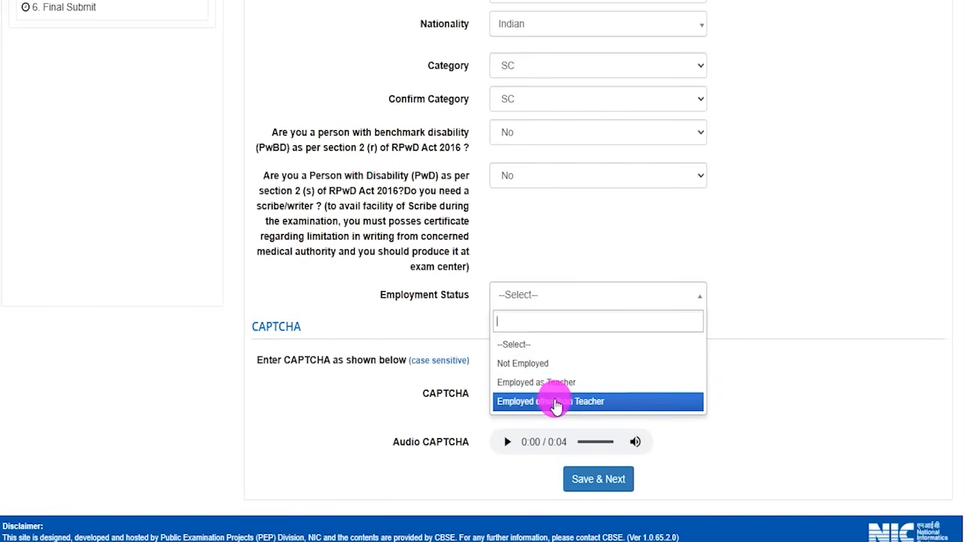
click(539, 373)
click(510, 295)
click(519, 382)
click(520, 297)
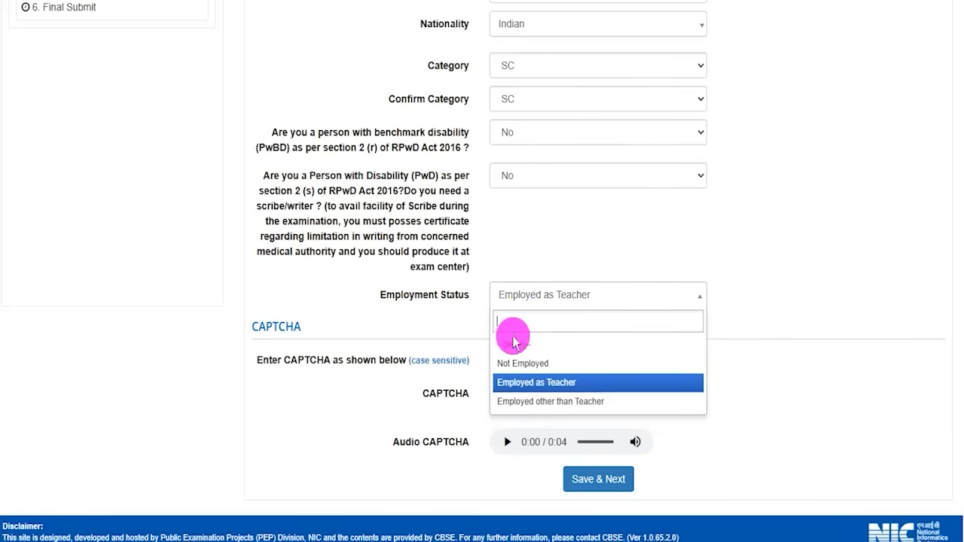
click(510, 363)
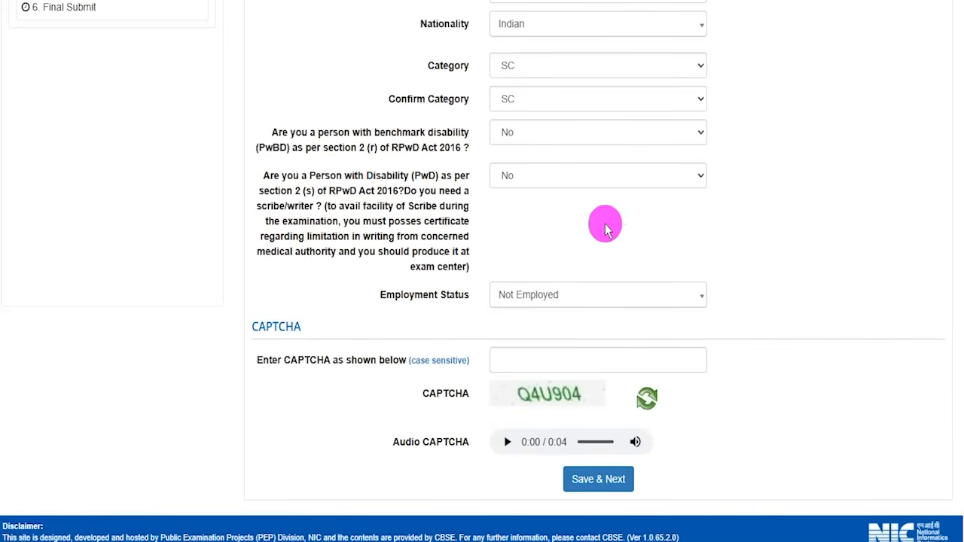
Underline the CAPTCHA image, check-mark its entry field, and point an arrow at Save & Next to continue to Apply For Details.
drag(516, 404, 592, 404)
drag(541, 364, 581, 320)
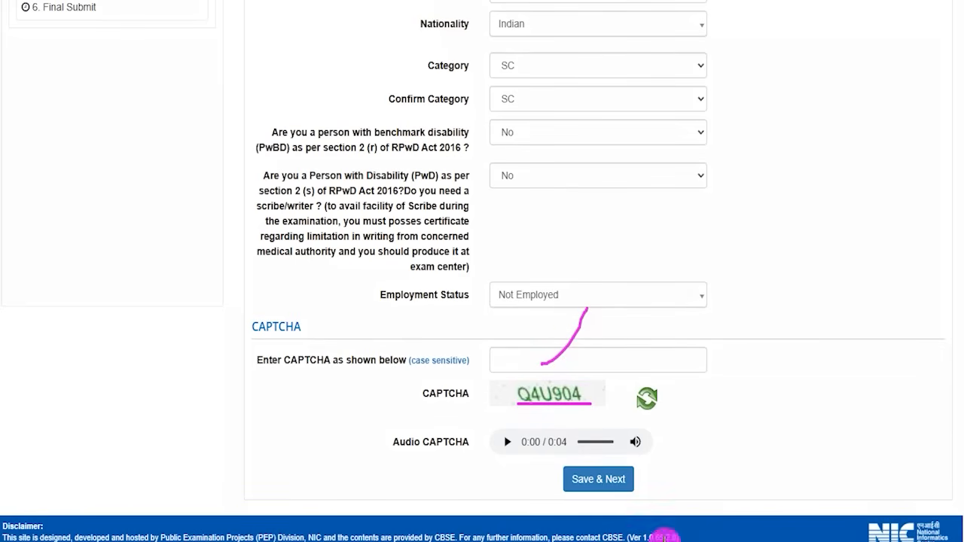
drag(790, 382, 639, 465)
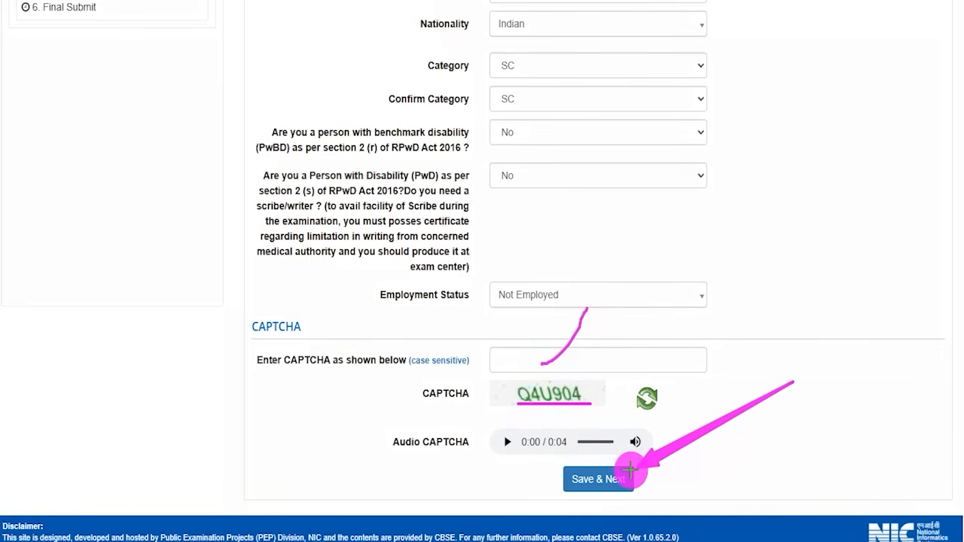
click(628, 475)
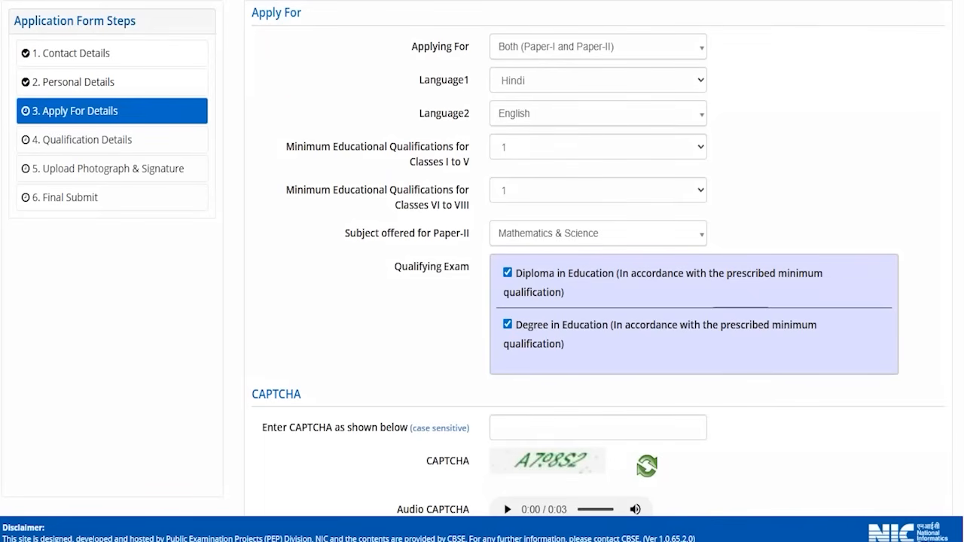
Draw a check mark beside the Apply For labels and set Applying For to Both (Paper-I and Paper-II).
drag(348, 76, 375, 41)
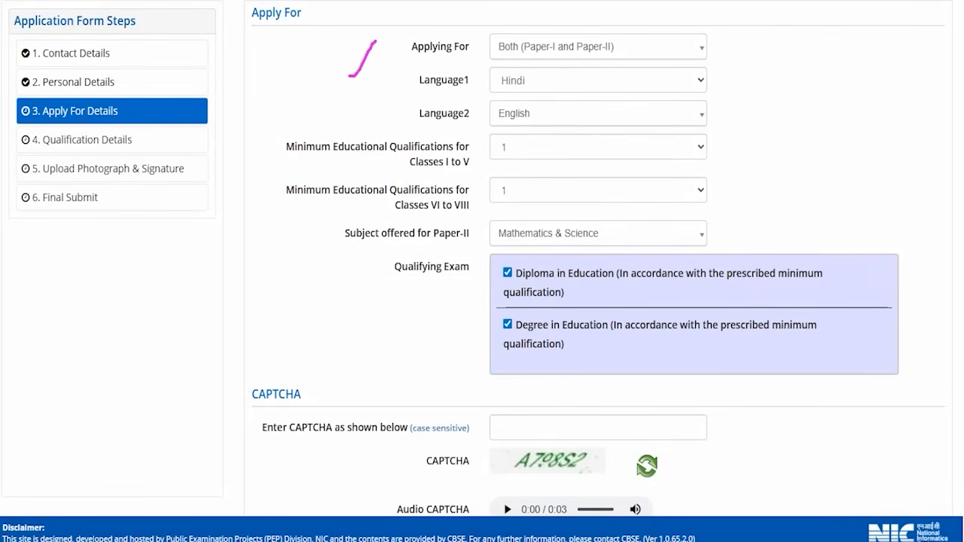
click(550, 48)
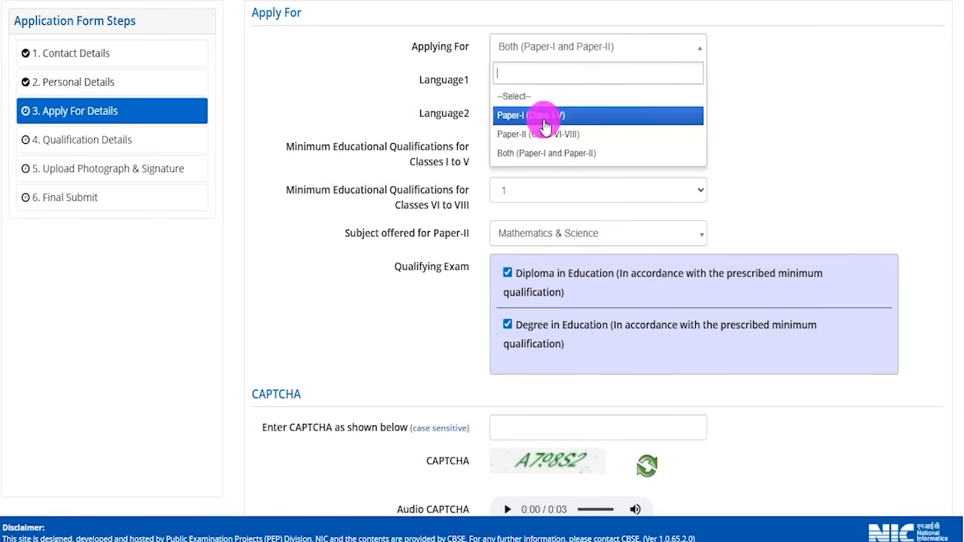
click(546, 152)
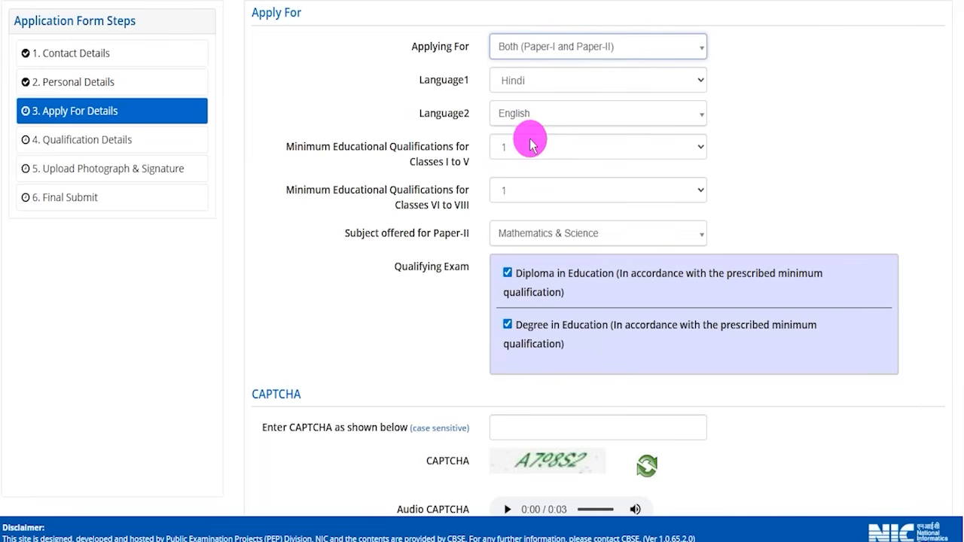
Set Language1 to Hindi and Language2 to English, reselecting both choices.
click(526, 84)
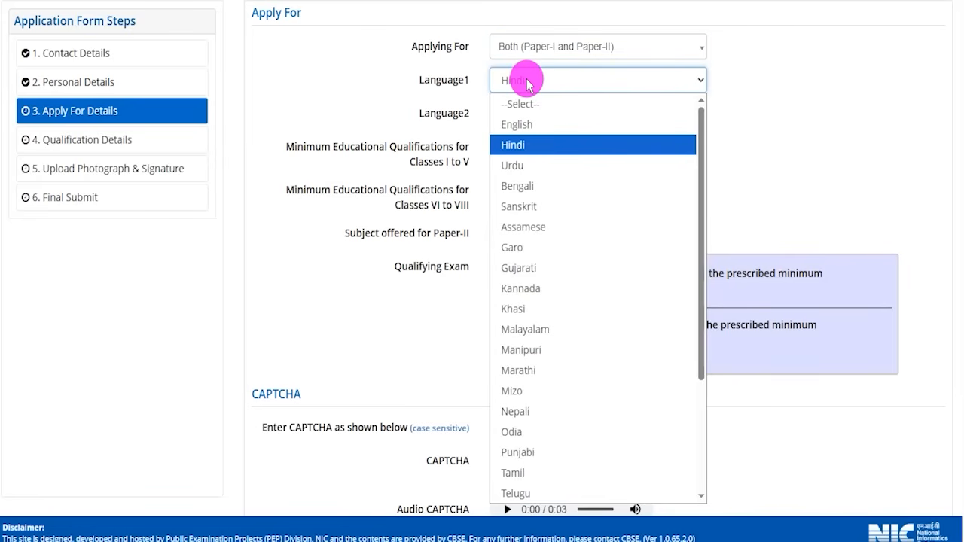
click(517, 143)
click(527, 114)
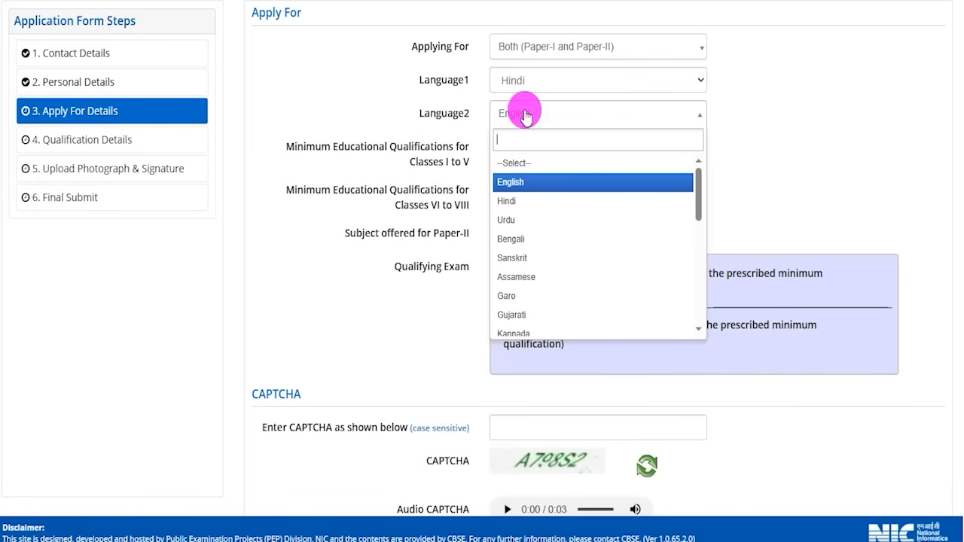
click(517, 182)
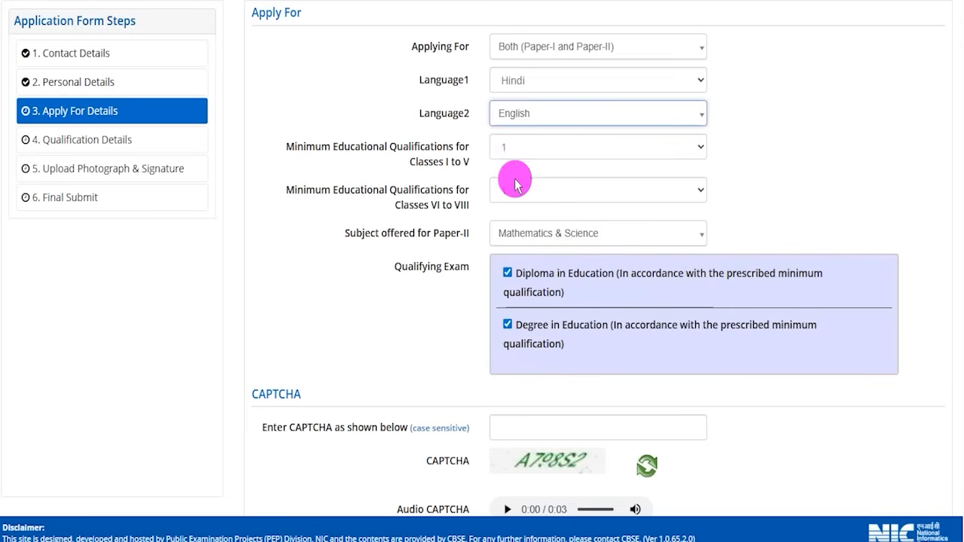
click(515, 85)
click(515, 85)
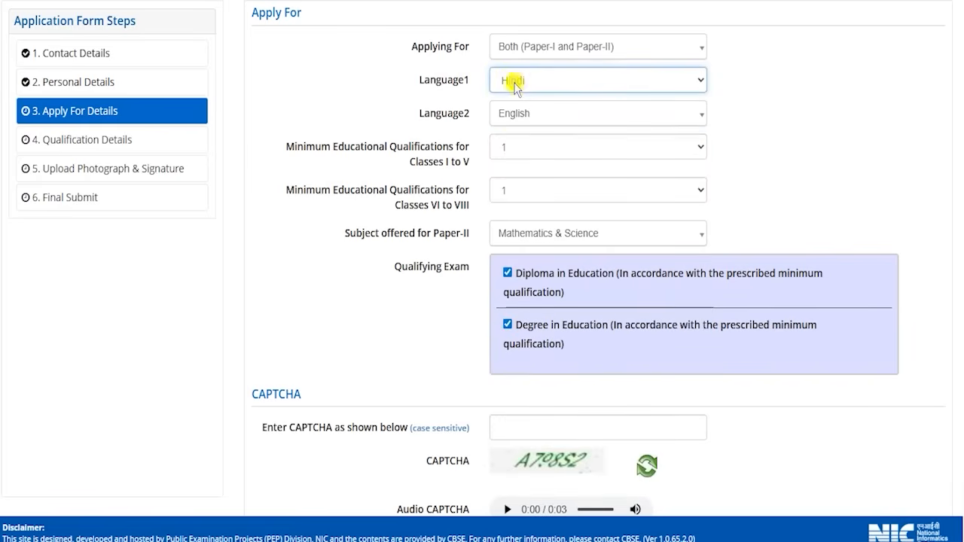
click(522, 123)
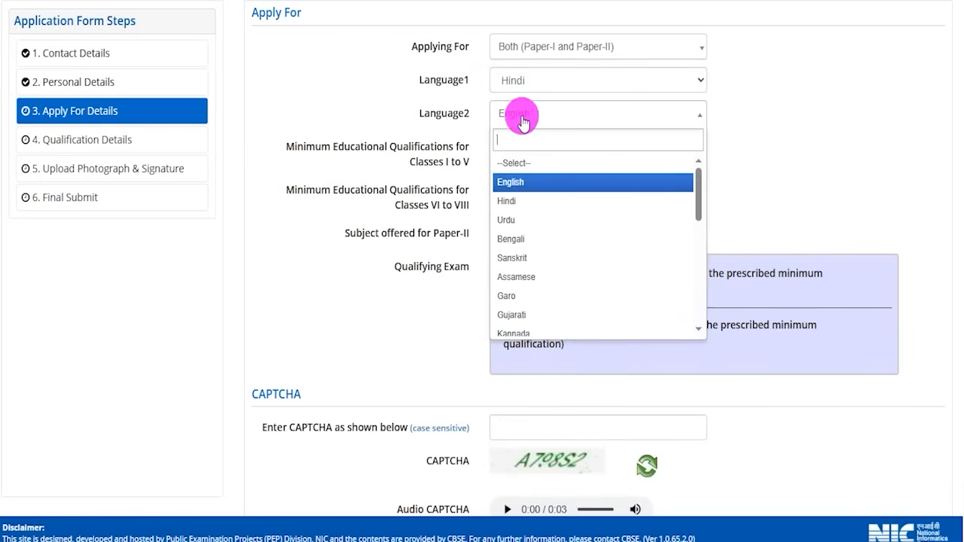
click(516, 183)
Examine the qualification IDs and descriptions offered for the minimum educational qualifications for Classes I to V, highlighting key wording.
drag(297, 147, 431, 170)
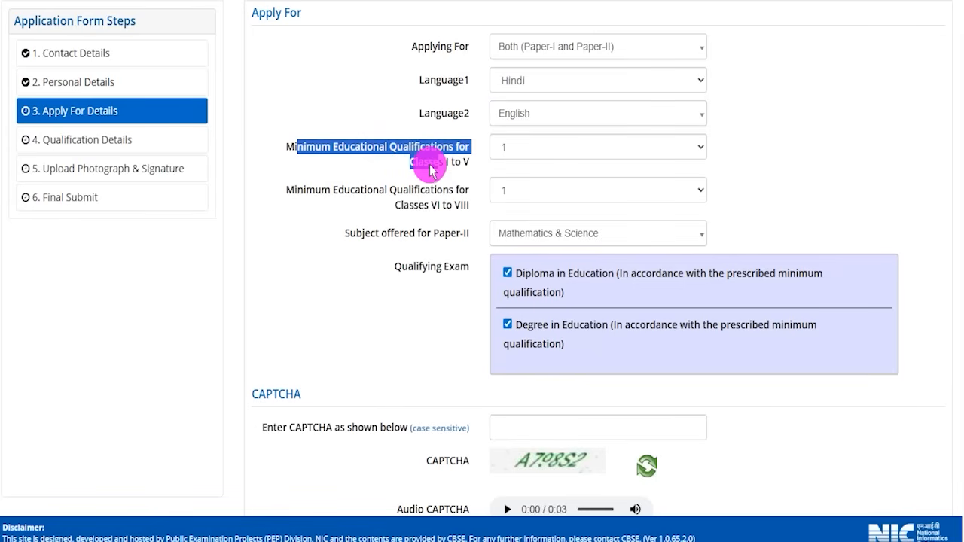
click(430, 167)
drag(419, 167, 512, 148)
click(524, 148)
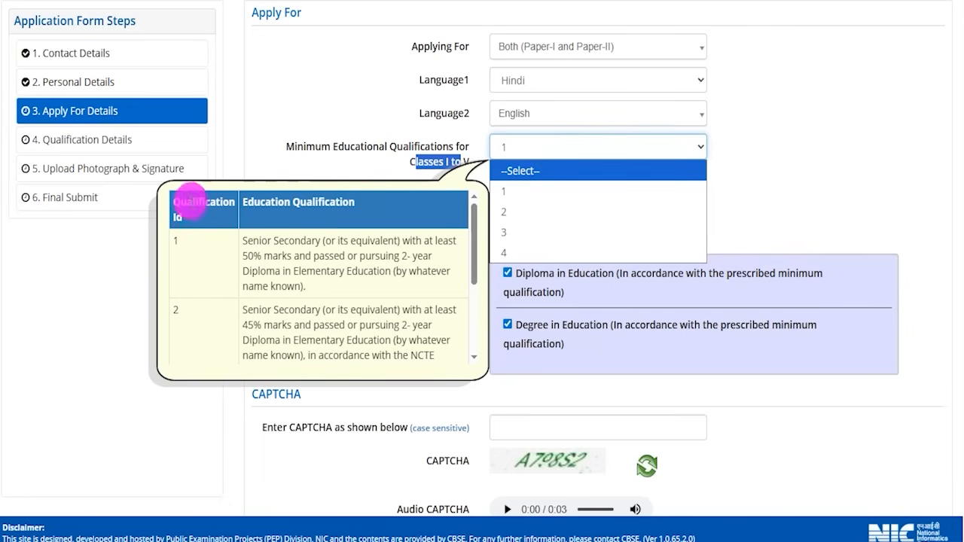
click(193, 206)
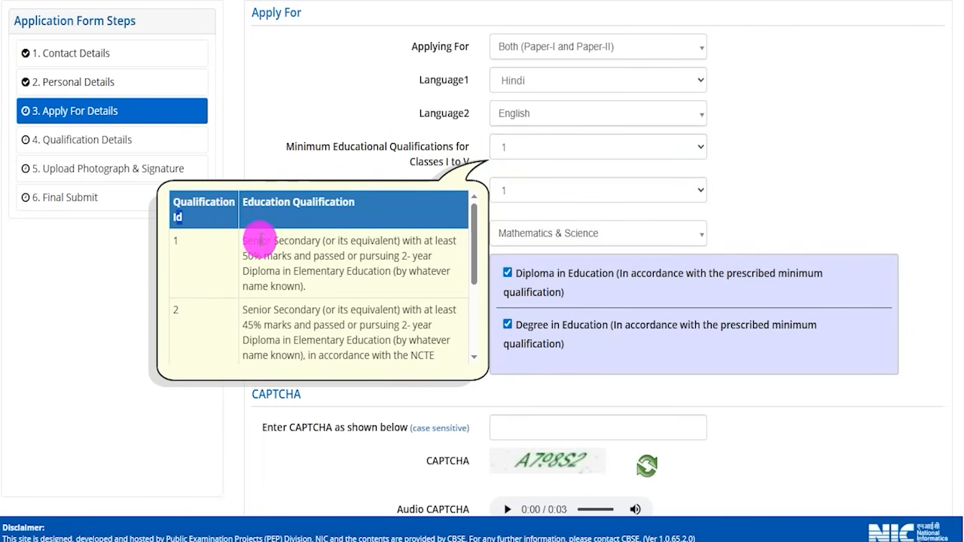
click(194, 244)
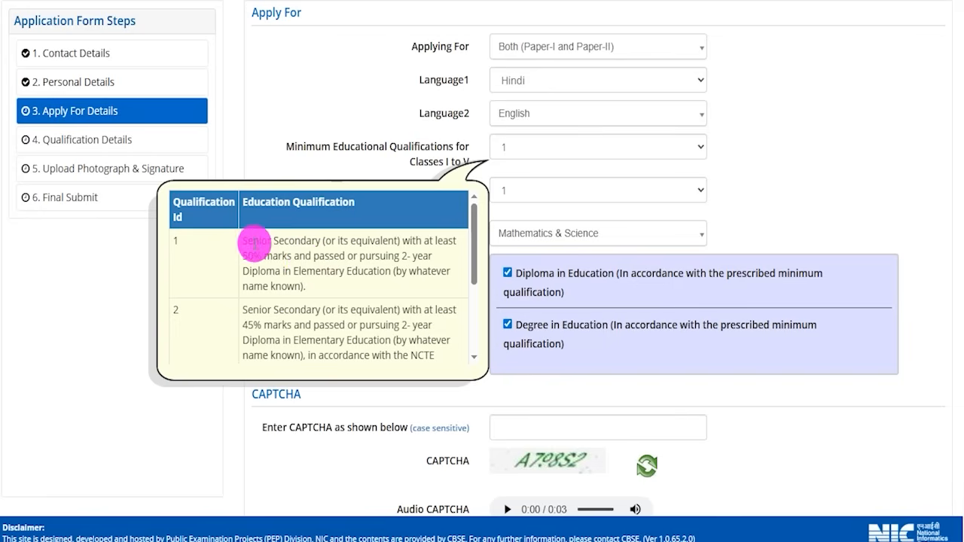
drag(254, 242, 343, 272)
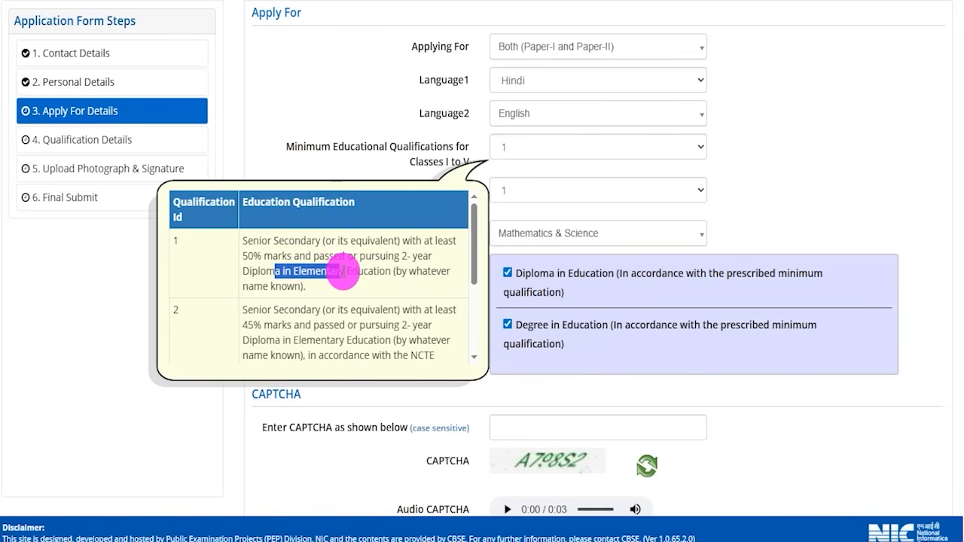
drag(181, 205, 198, 201)
drag(173, 240, 184, 241)
drag(295, 244, 313, 244)
scroll(318, 285, down, 1)
drag(248, 234, 294, 234)
click(177, 233)
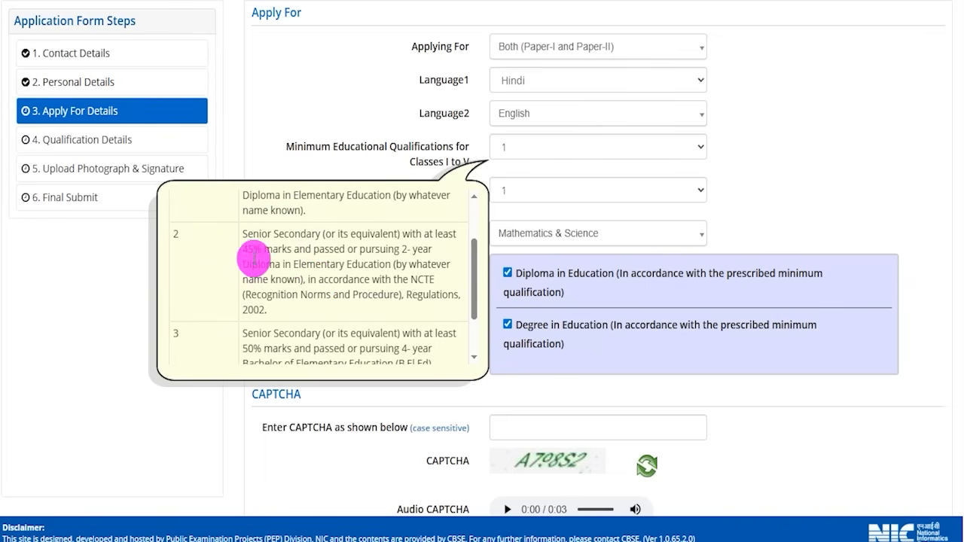
scroll(267, 271, down, 1)
scroll(278, 288, up, 2)
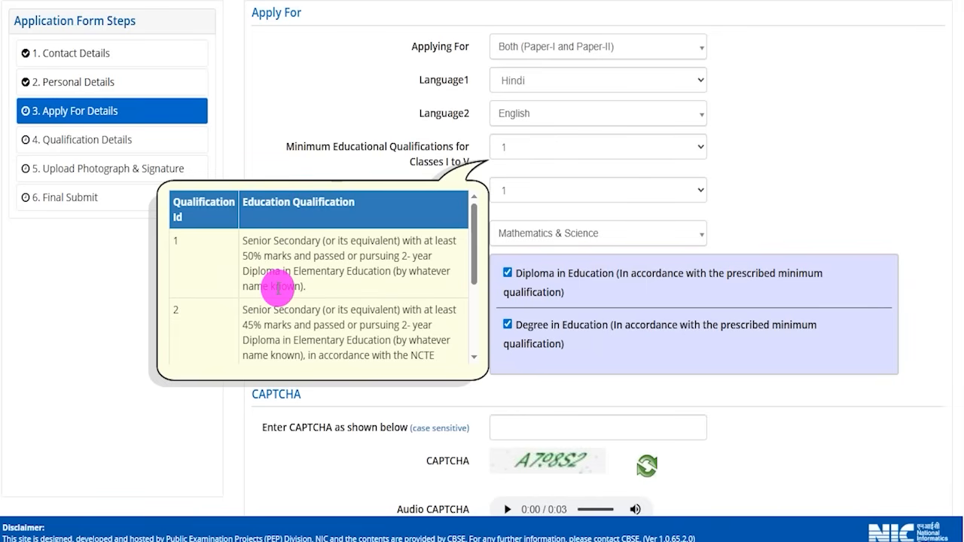
Recheck the Qualification Id table and set the minimum educational qualification for Classes I to V to 1.
mouse_move(187, 204)
mouse_down()
mouse_move(217, 202)
mouse_move(186, 219)
mouse_up()
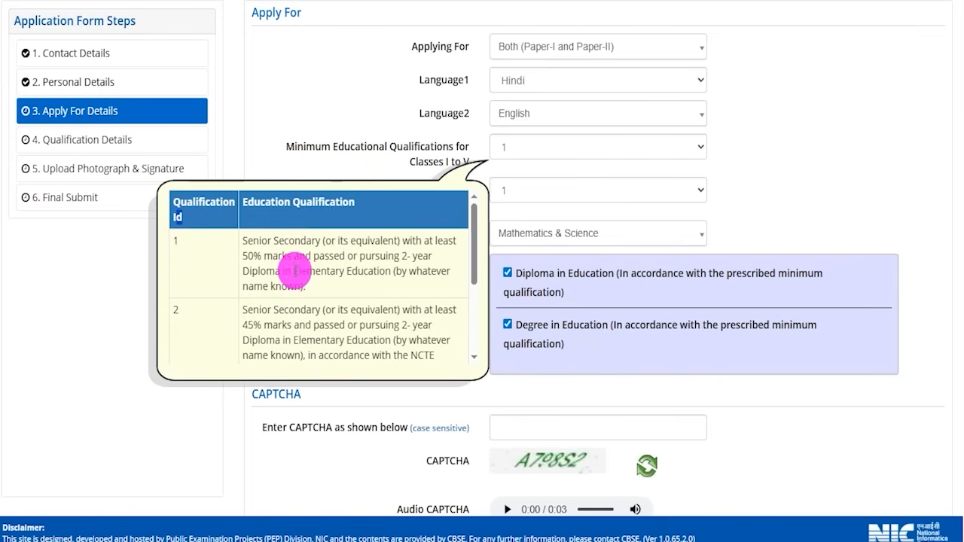
scroll(310, 291, down, 1)
scroll(311, 288, down, 3)
scroll(312, 286, up, 3)
click(505, 146)
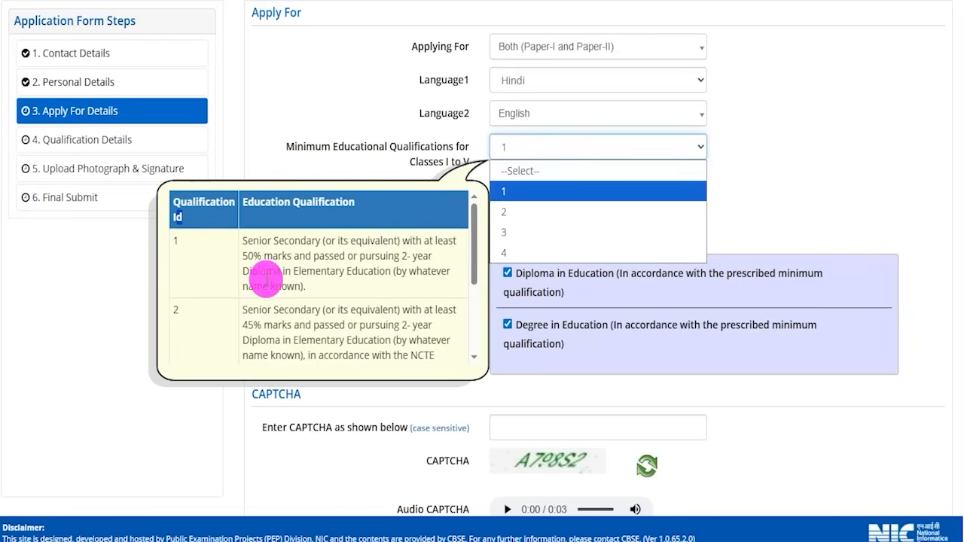
click(502, 190)
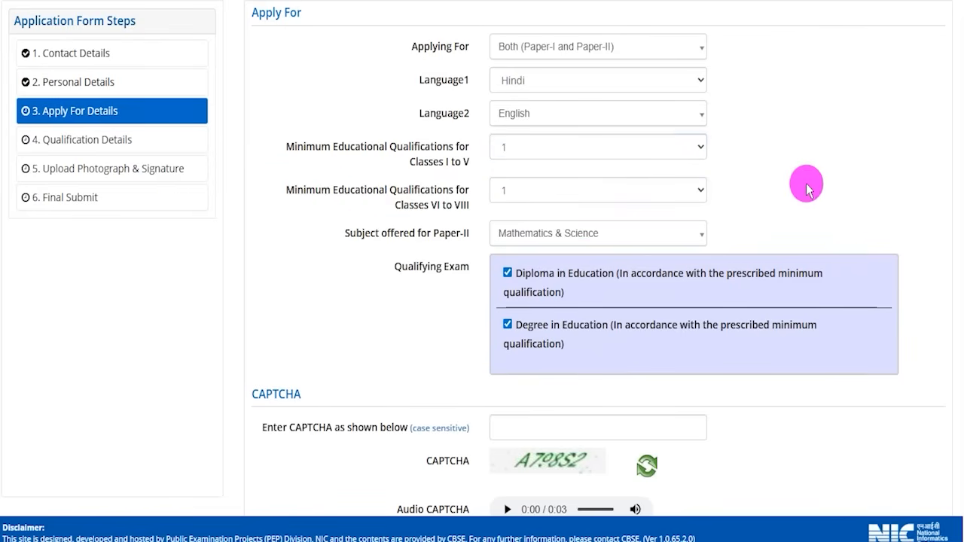
Set the minimum educational qualification for Classes VI to VIII to 1 and the Paper-II subject to Mathematics & Science, highlighting both labels.
drag(334, 190, 533, 204)
click(533, 195)
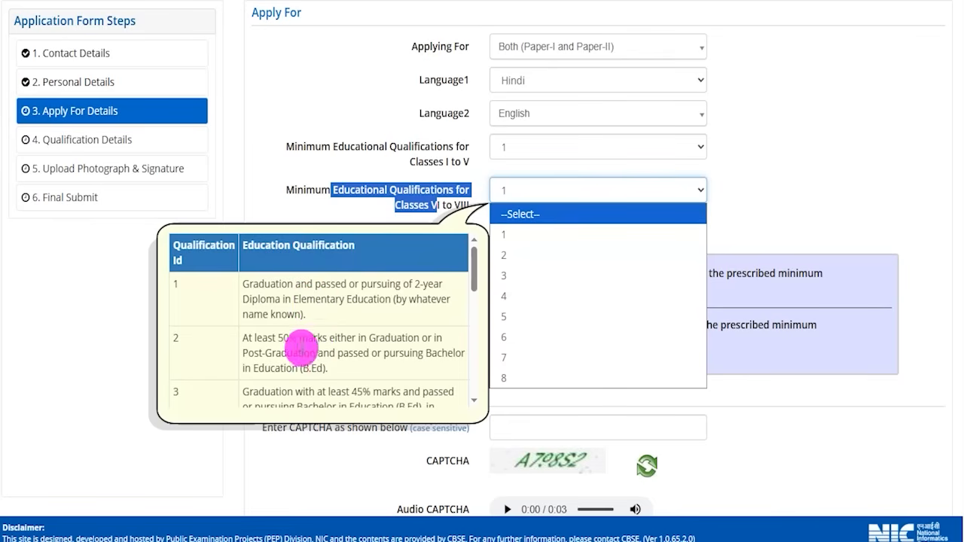
click(510, 239)
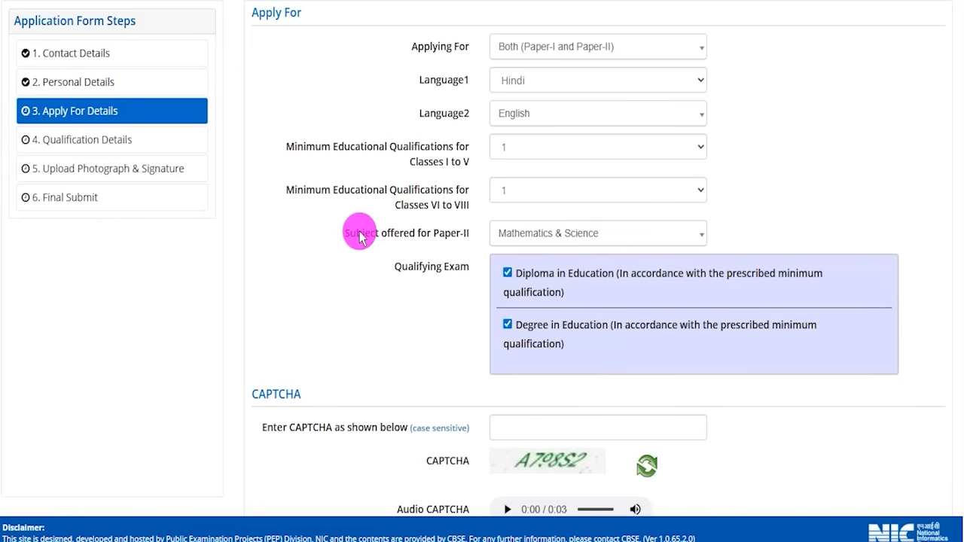
drag(358, 237, 504, 234)
click(531, 238)
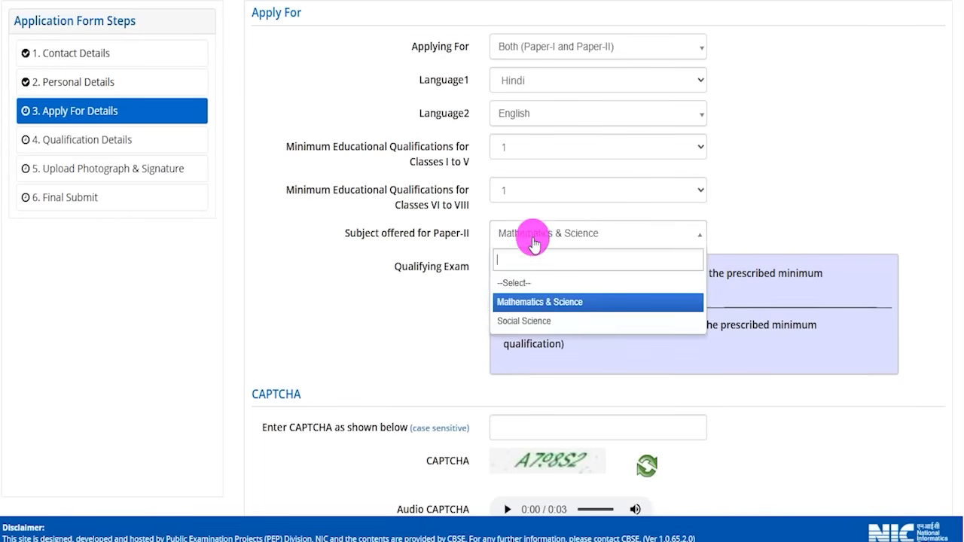
click(533, 302)
Highlight the Qualifying Exam label, then clear and reselect both Diploma in Education and Degree in Education.
drag(409, 269, 451, 270)
click(508, 275)
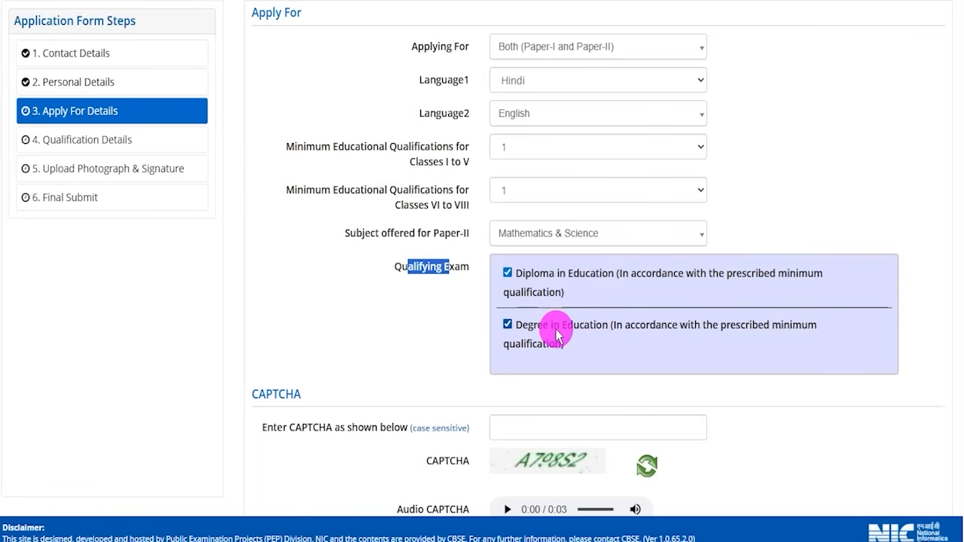
click(508, 272)
click(508, 325)
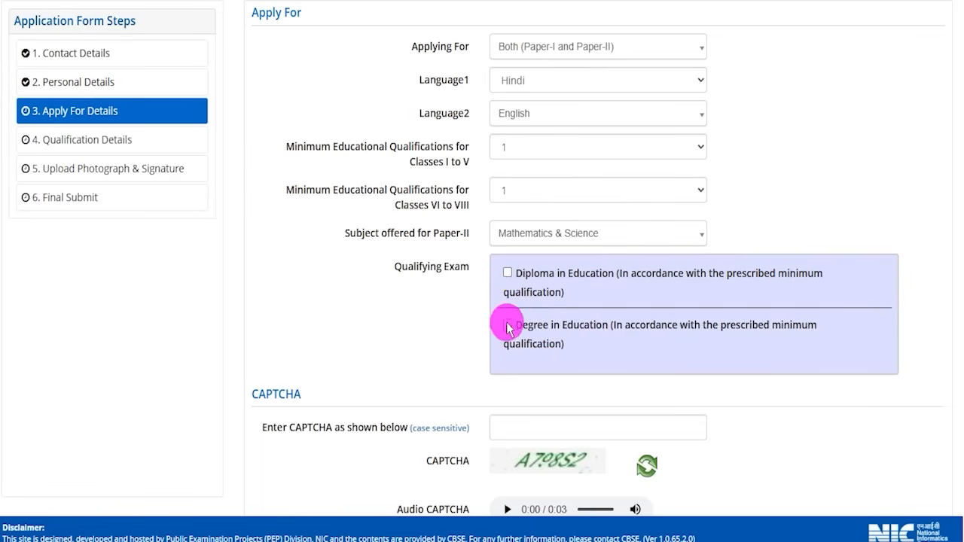
click(508, 272)
click(508, 324)
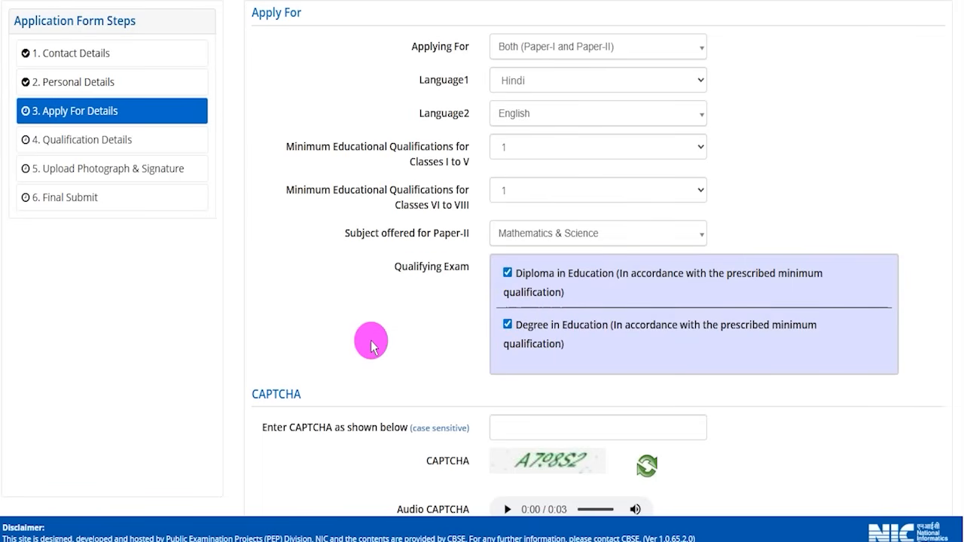
Underline the CAPTCHA image, check-mark its entry field, and point an arrow at Save & Next to continue to Qualification Details.
scroll(371, 339, down, 2)
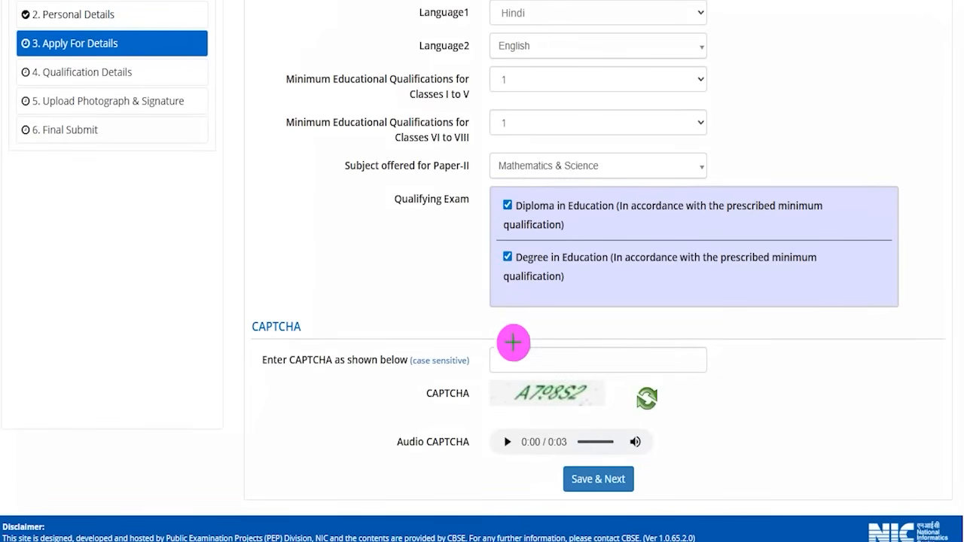
drag(510, 405, 569, 407)
drag(541, 366, 585, 315)
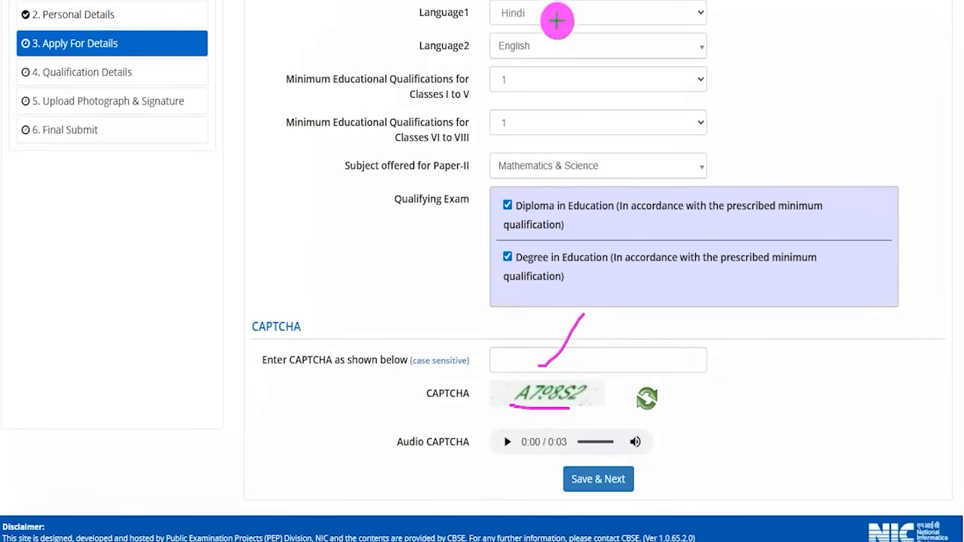
drag(778, 378, 636, 468)
click(628, 467)
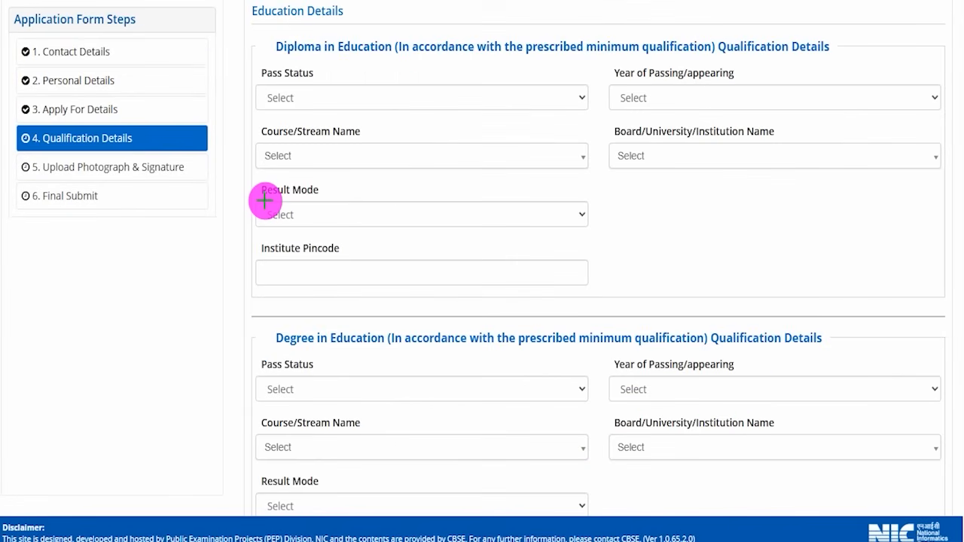
Check-mark the Qualification Details step, highlight the Diploma in Education heading, and set the diploma's Pass Status to Passed.
drag(201, 141, 245, 91)
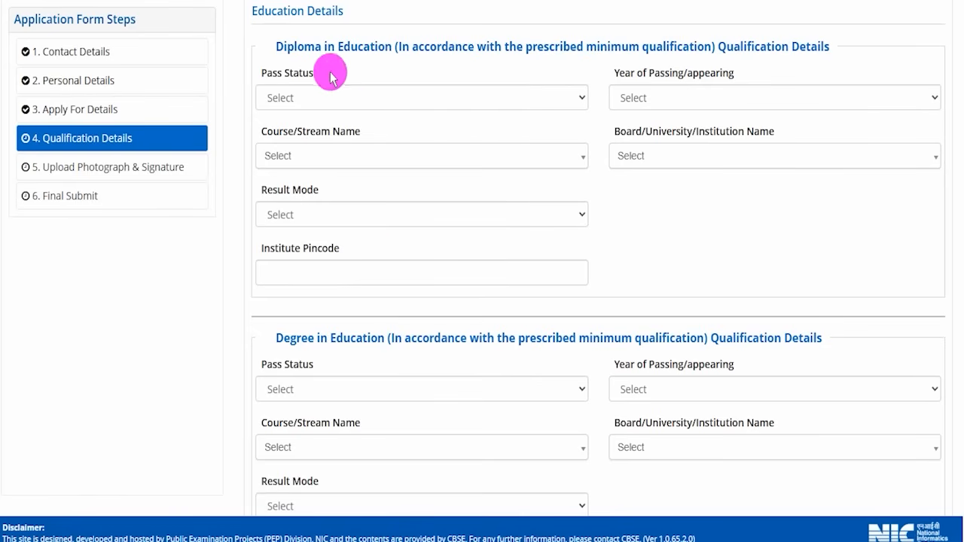
drag(298, 47, 364, 48)
click(325, 100)
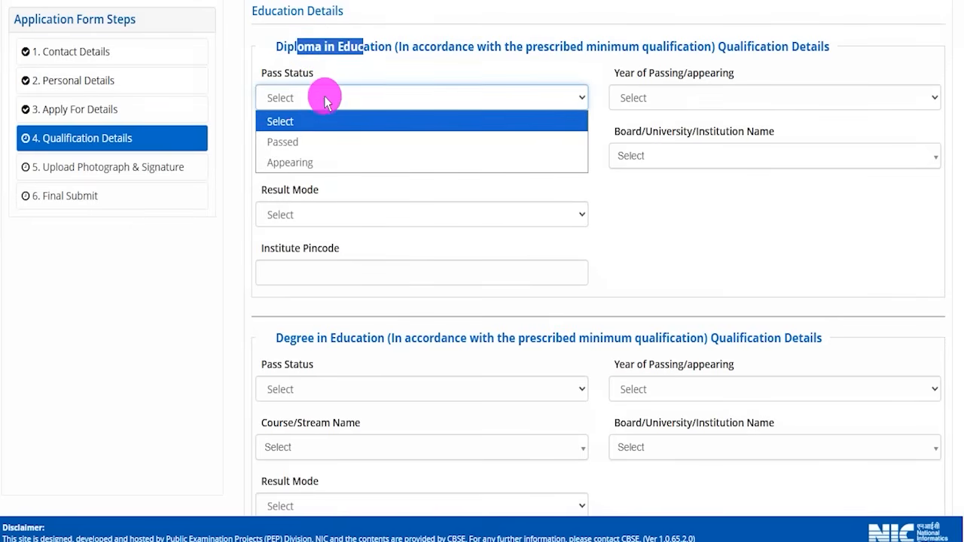
click(315, 148)
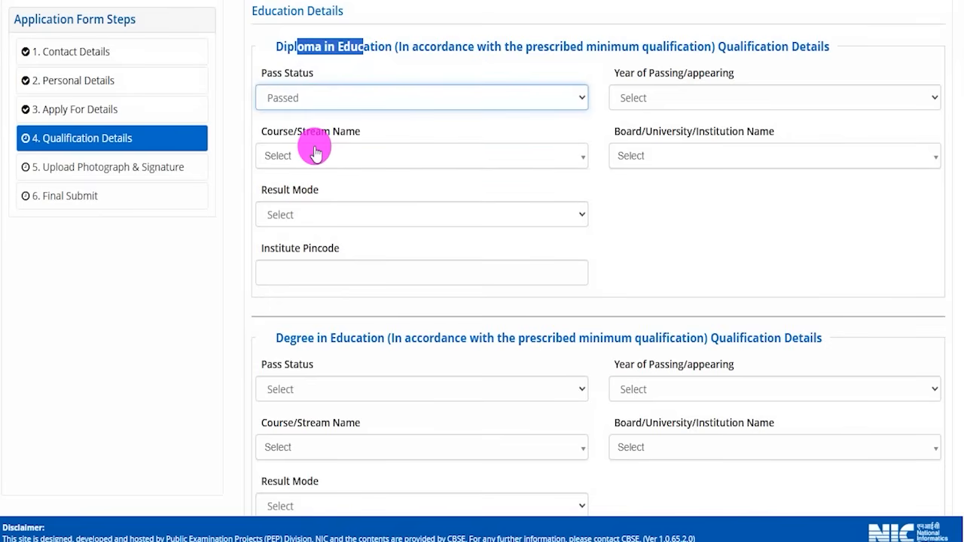
Set the diploma's Year of Passing/appearing to 2020.
click(687, 99)
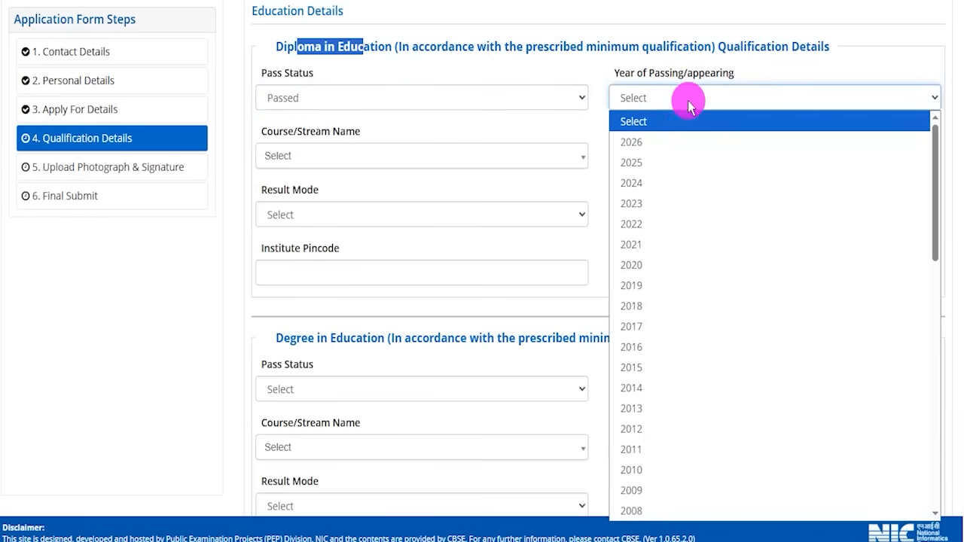
click(687, 101)
click(684, 100)
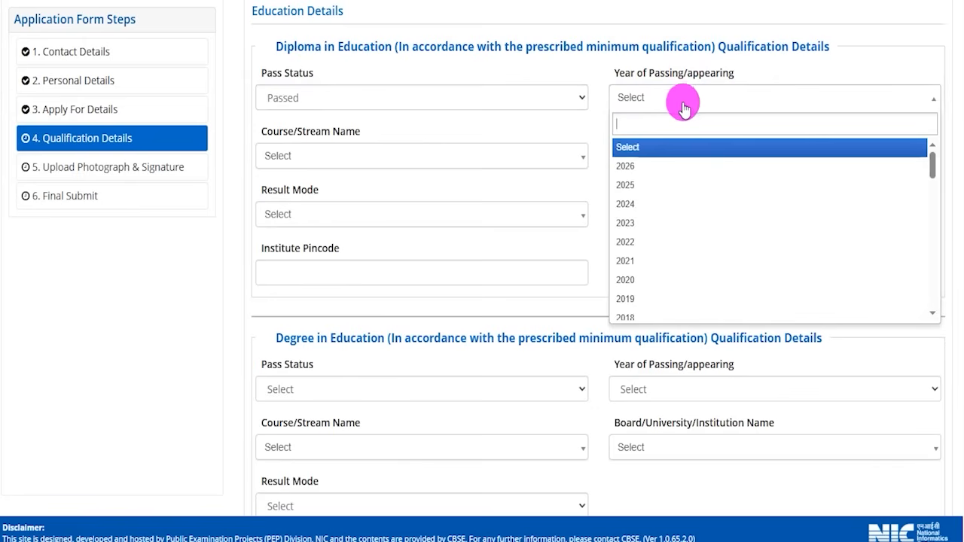
click(634, 280)
Highlight the diploma's Course/Stream Name label and choose Education/Elementry Education etc for it.
drag(281, 129, 338, 134)
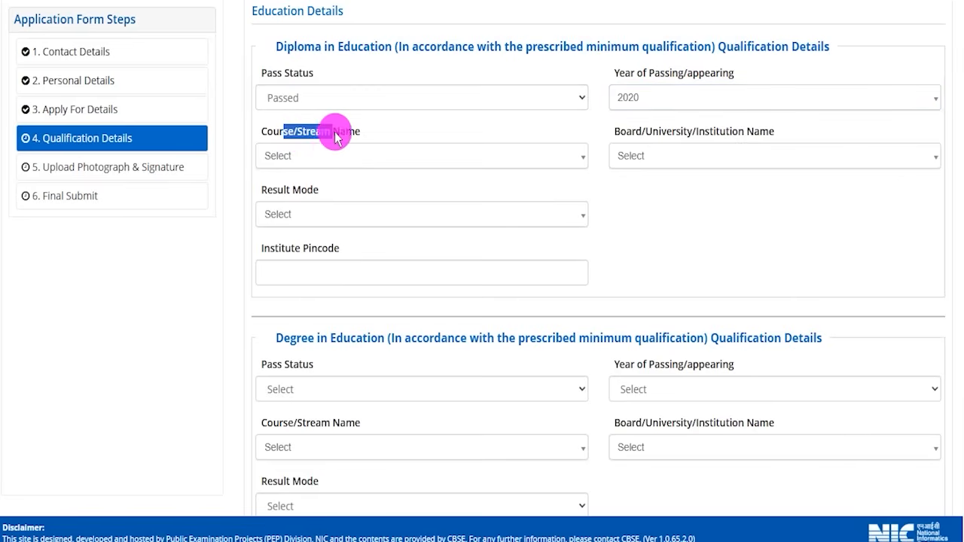
click(332, 156)
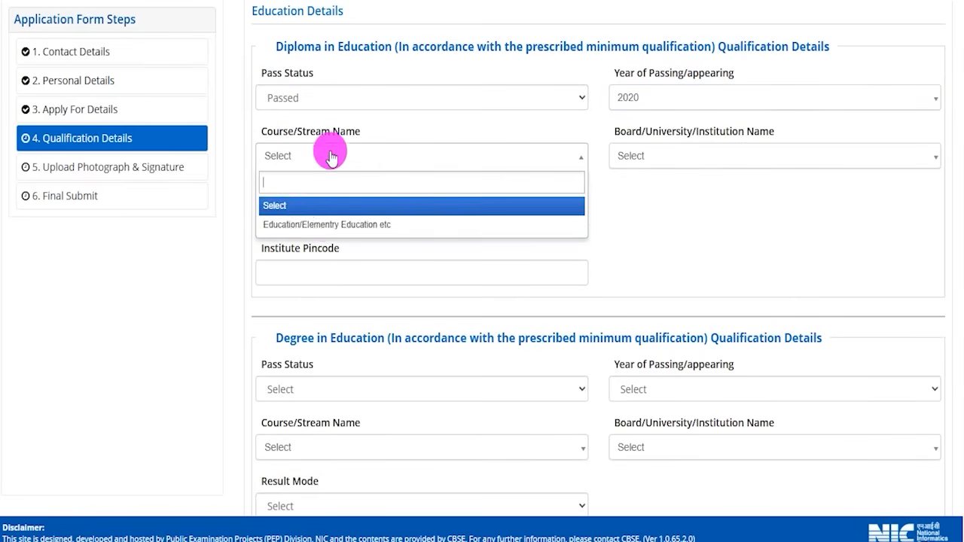
click(324, 226)
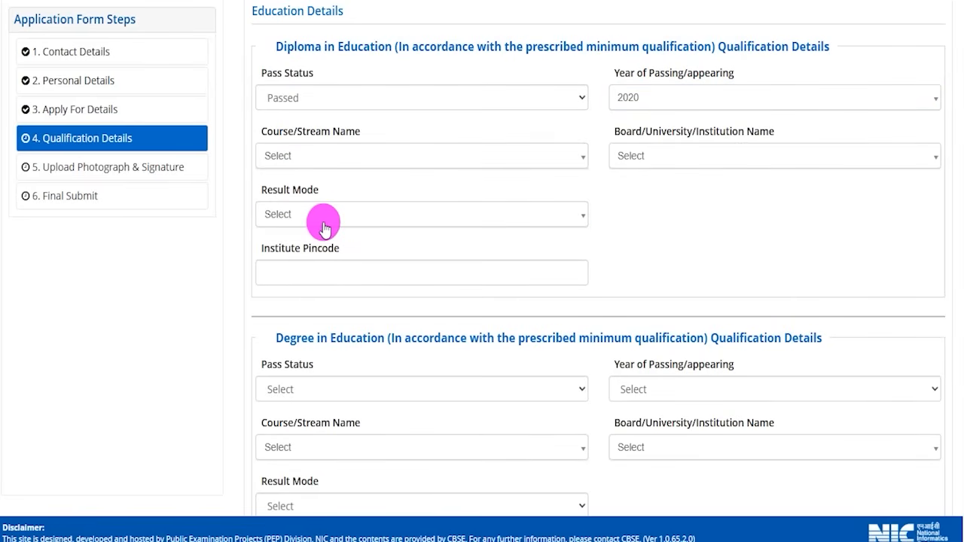
Set the diploma's Course/Stream Name to Education/Elementry Education etc and its Board/University/Institution Name to OTHERS.
click(315, 158)
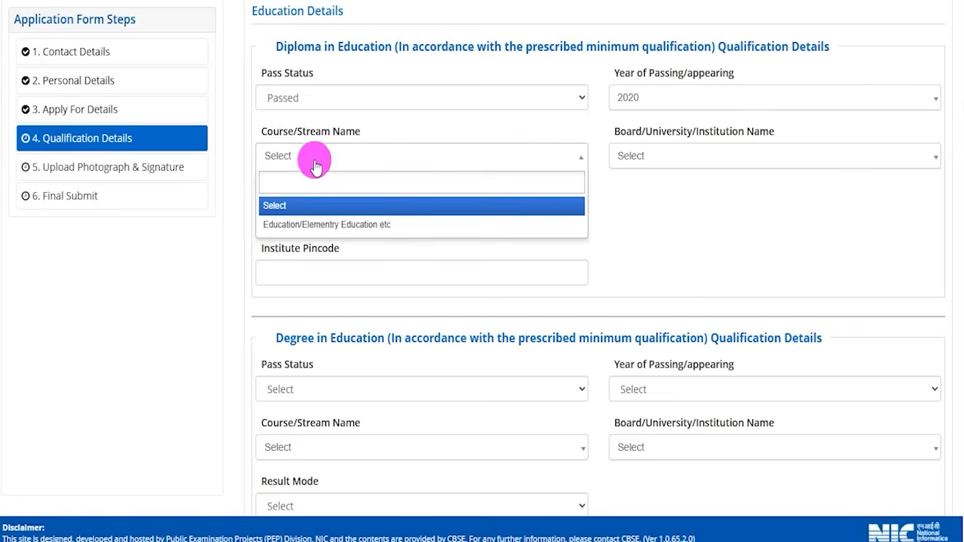
click(311, 224)
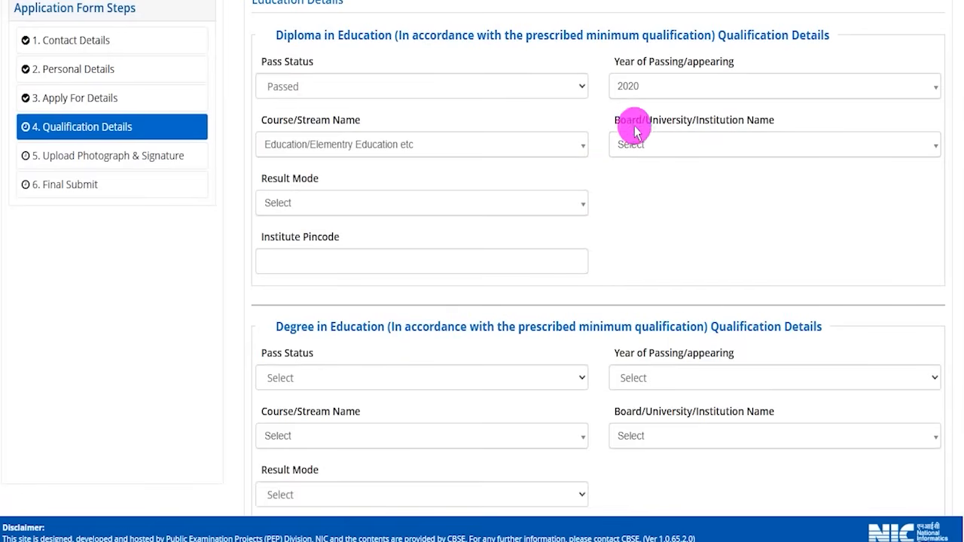
click(664, 145)
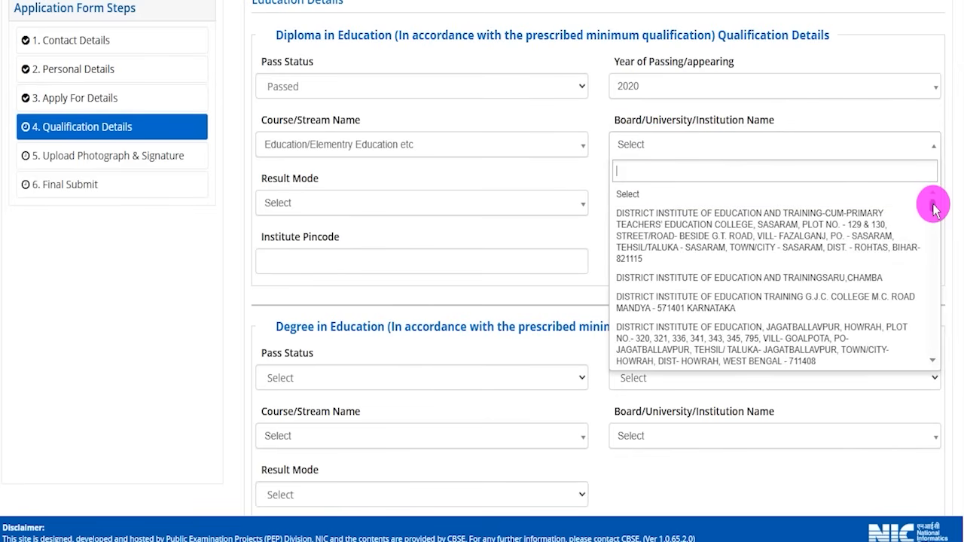
drag(933, 206, 931, 354)
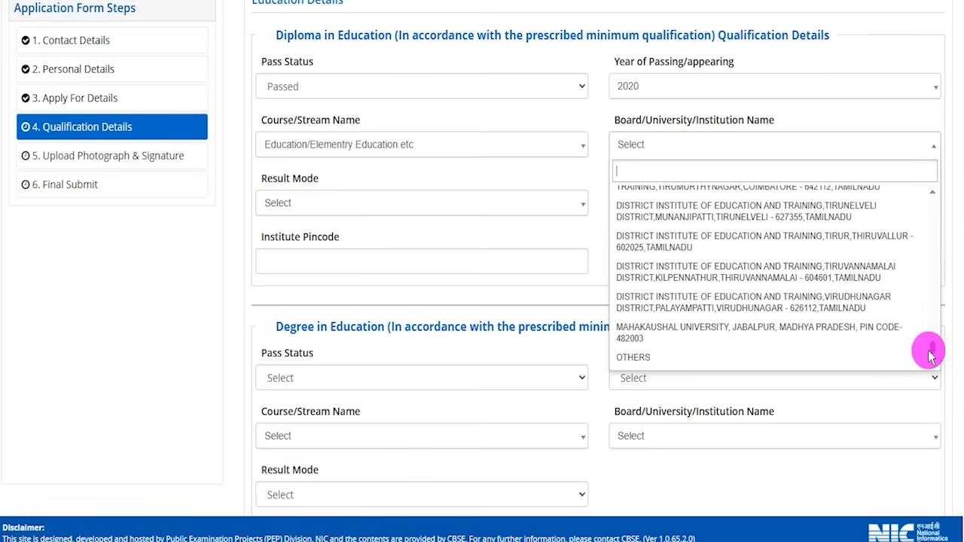
click(657, 359)
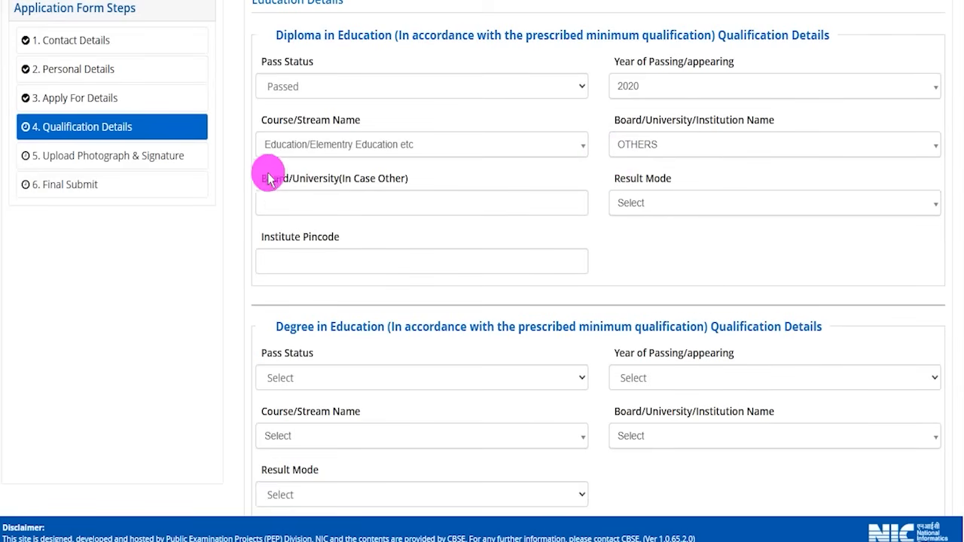
Point out the Board/University(In Case Other) field, and change the diploma's institution to the District Institute of Education and Training-cum-Primary Teachers' Education College, Sasaram.
drag(269, 179, 323, 185)
click(324, 201)
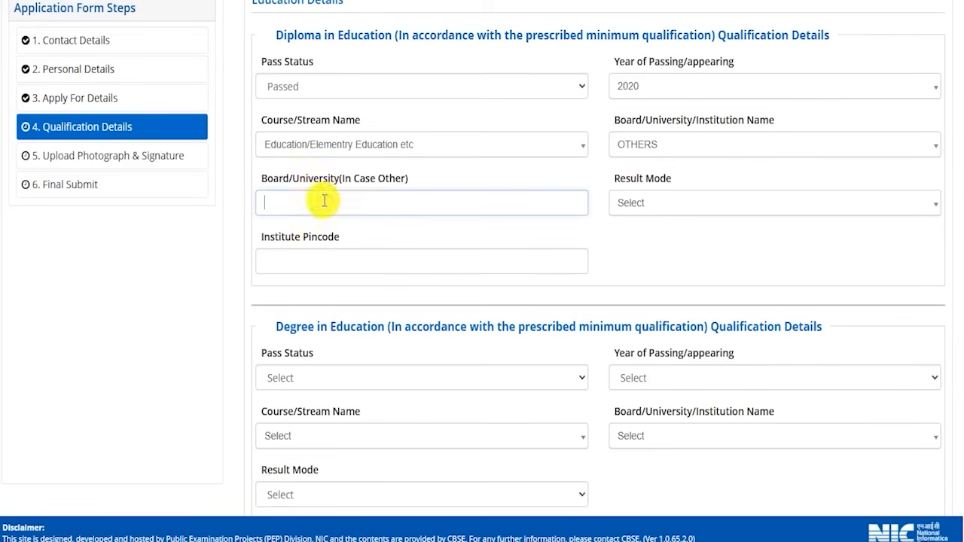
click(639, 144)
click(684, 214)
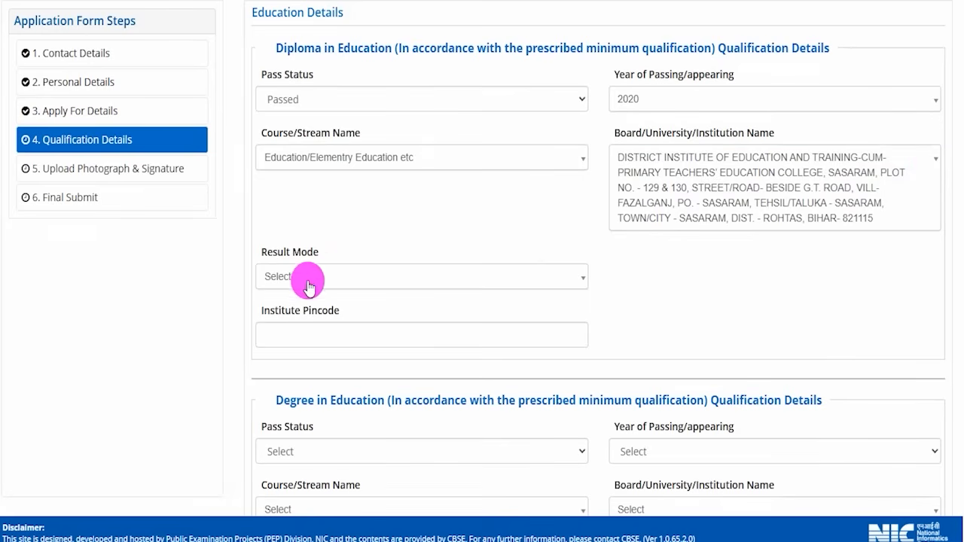
Set the diploma's Result Mode to Percentage, with Total Marks of 600 and Obtained Marks of 450.
click(309, 285)
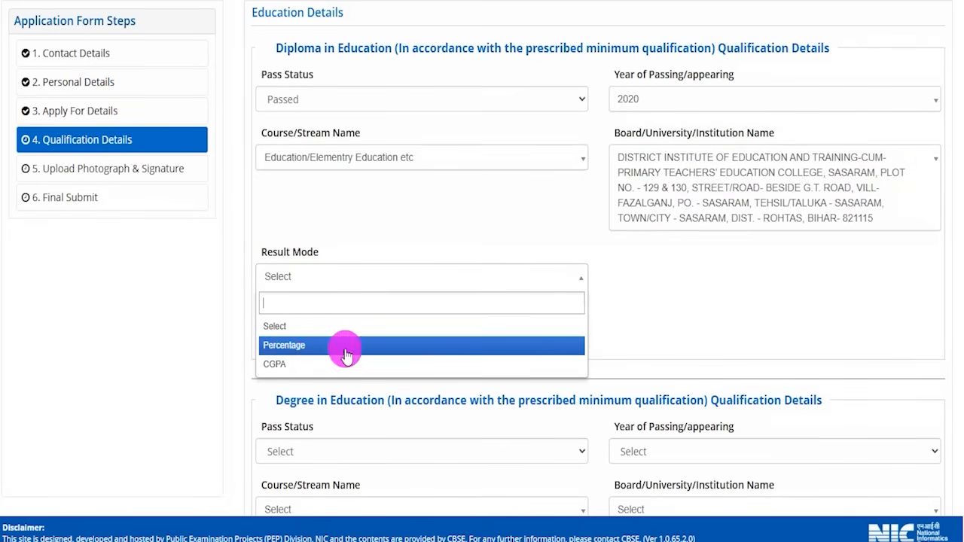
click(285, 346)
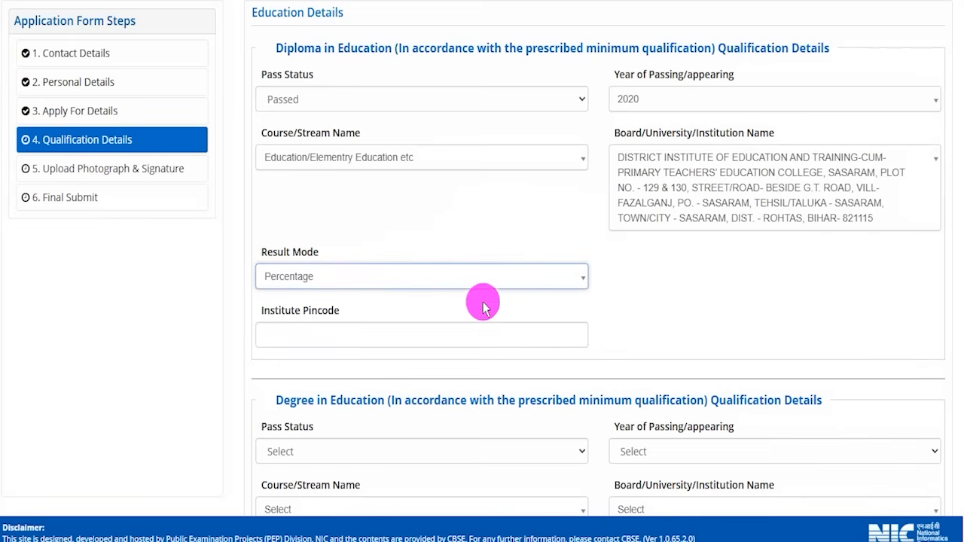
click(605, 308)
scroll(602, 286, down, 2)
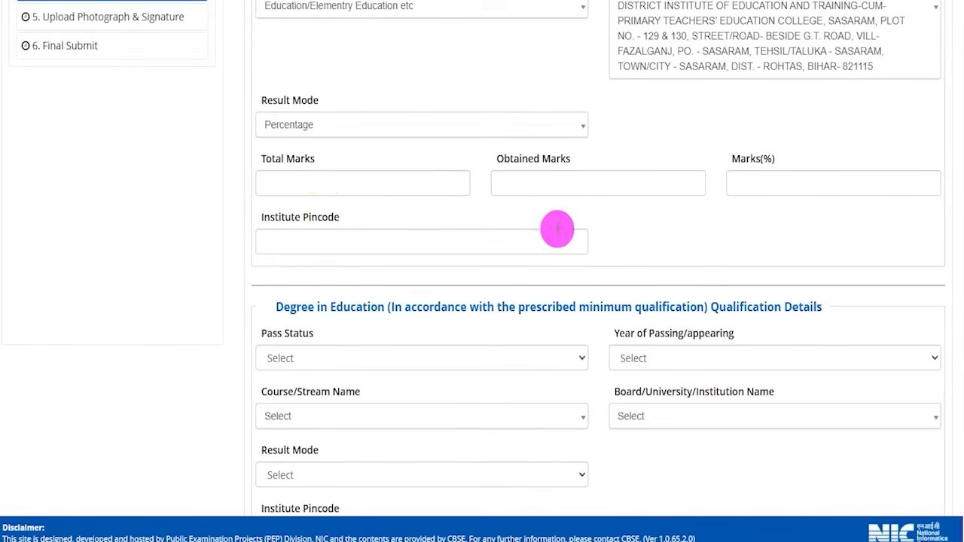
click(317, 183)
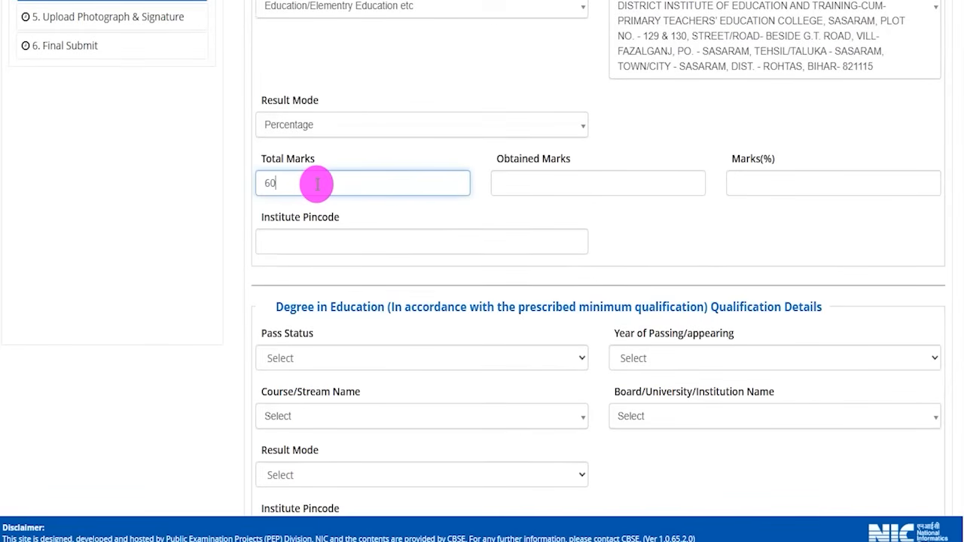
click(543, 179)
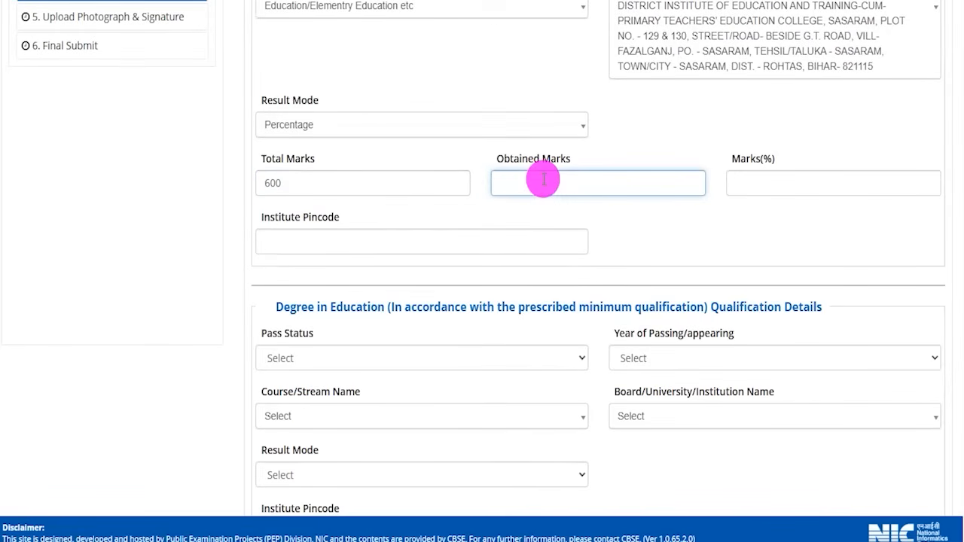
click(689, 218)
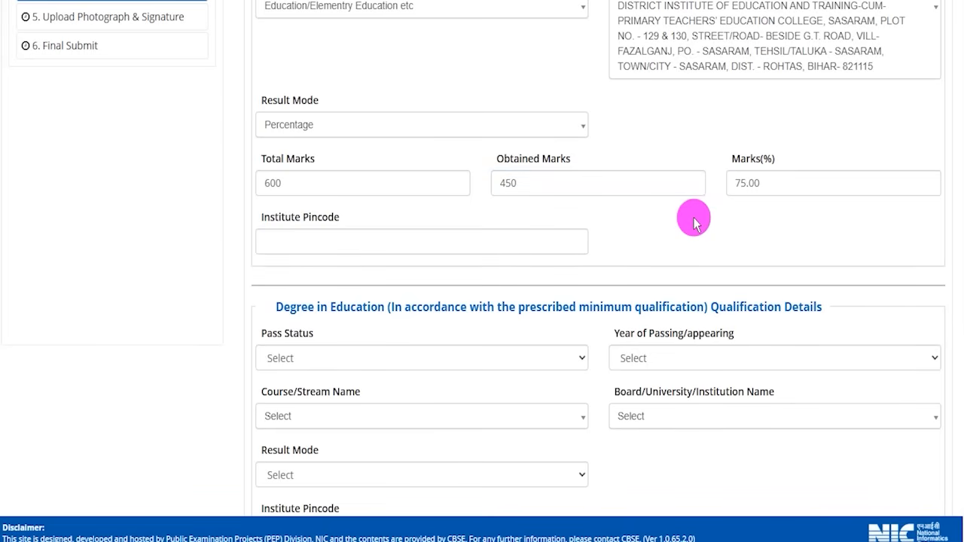
Highlight the diploma's Marks(%) value and Institute Pincode label, and place the cursor in the pincode field.
double_click(747, 183)
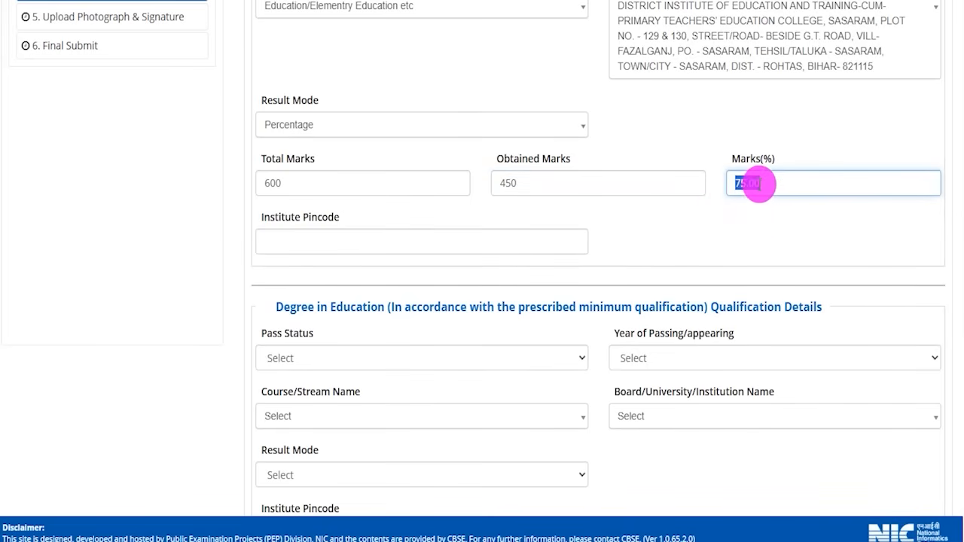
drag(269, 217, 308, 224)
click(312, 240)
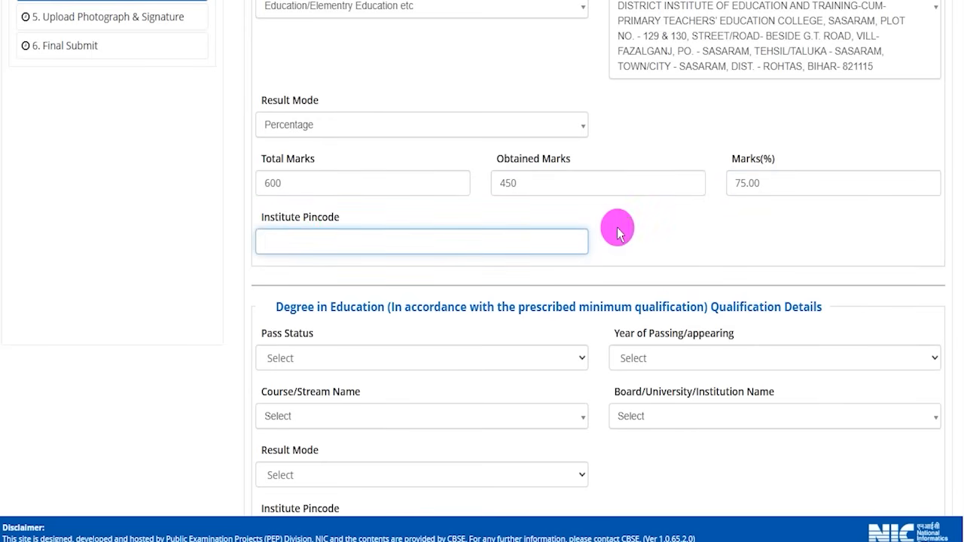
Highlight the Degree in Education heading and set the degree's Pass Status to Passed.
scroll(407, 284, down, 2)
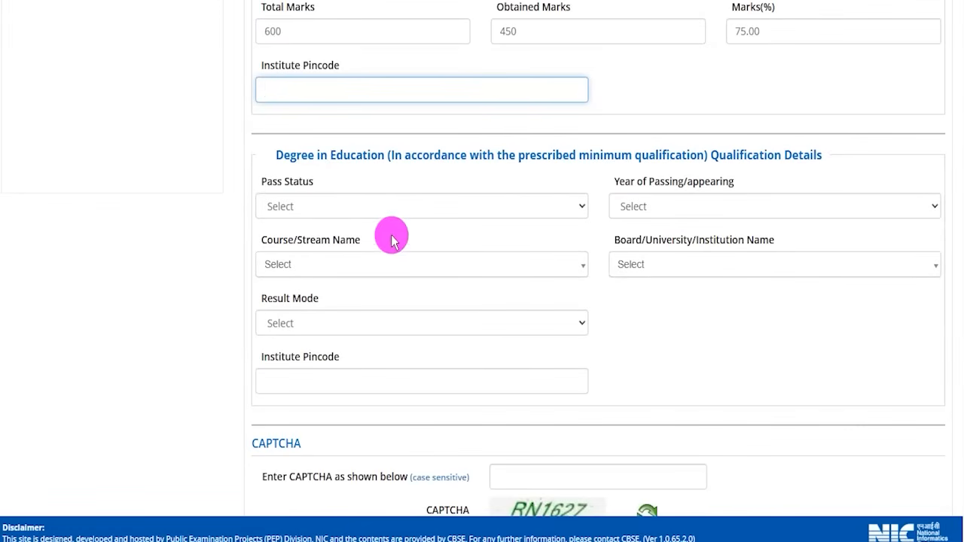
drag(290, 155, 368, 155)
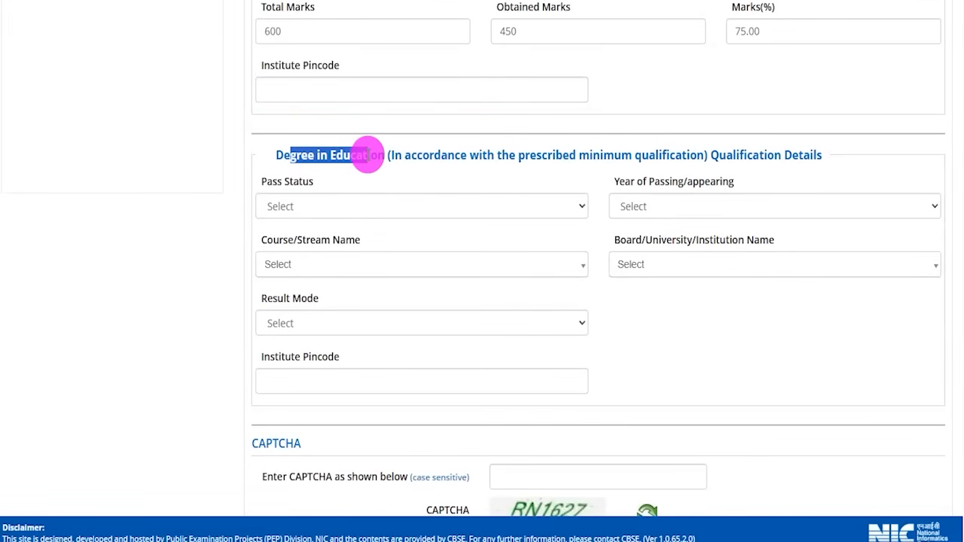
scroll(523, 226, down, 1)
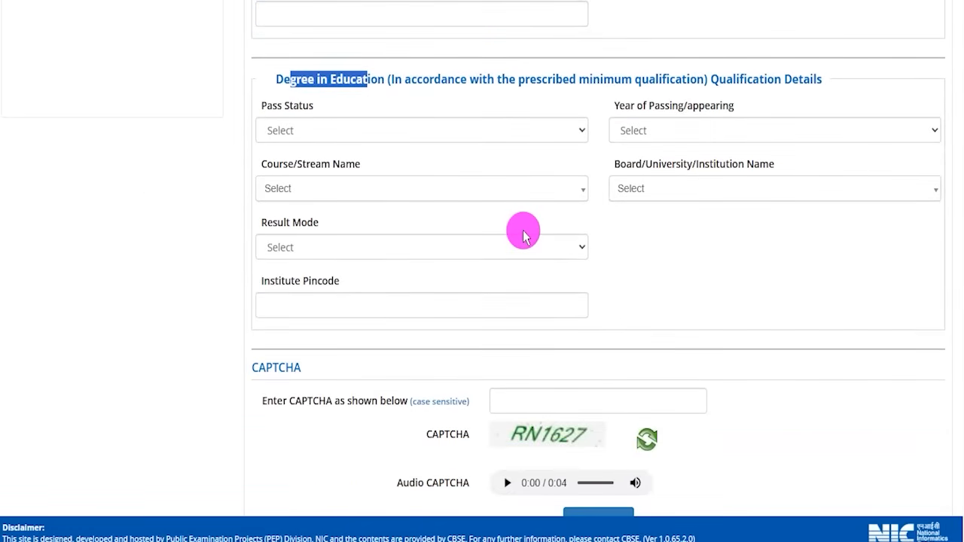
click(280, 136)
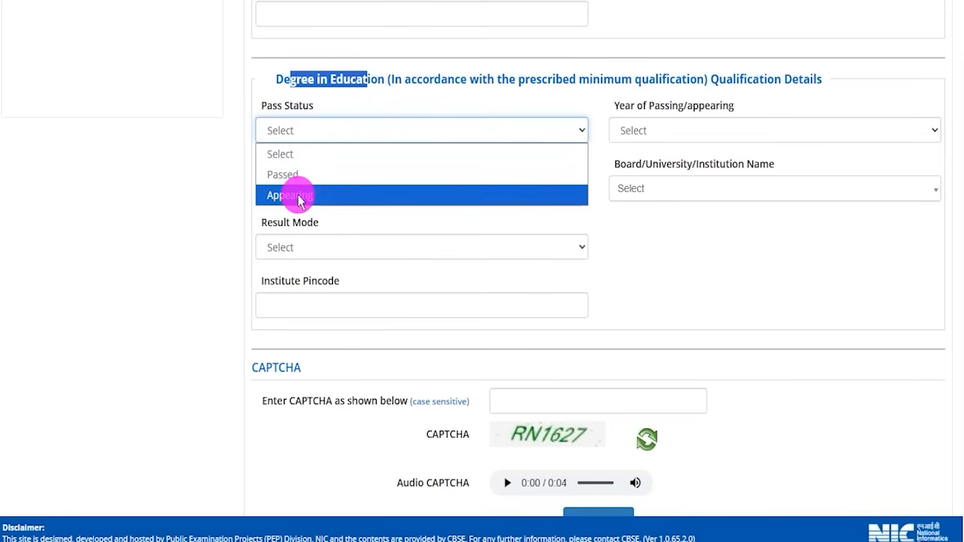
click(290, 176)
Show the degree's passing-year choices without picking one, and set its Course/Stream Name to Education/Elementry Education etc.
click(659, 135)
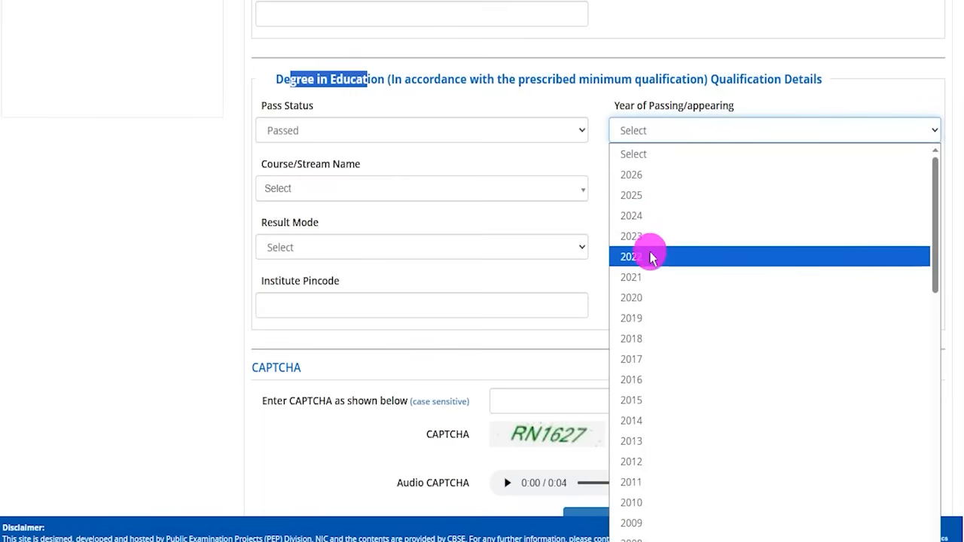
click(394, 184)
click(301, 188)
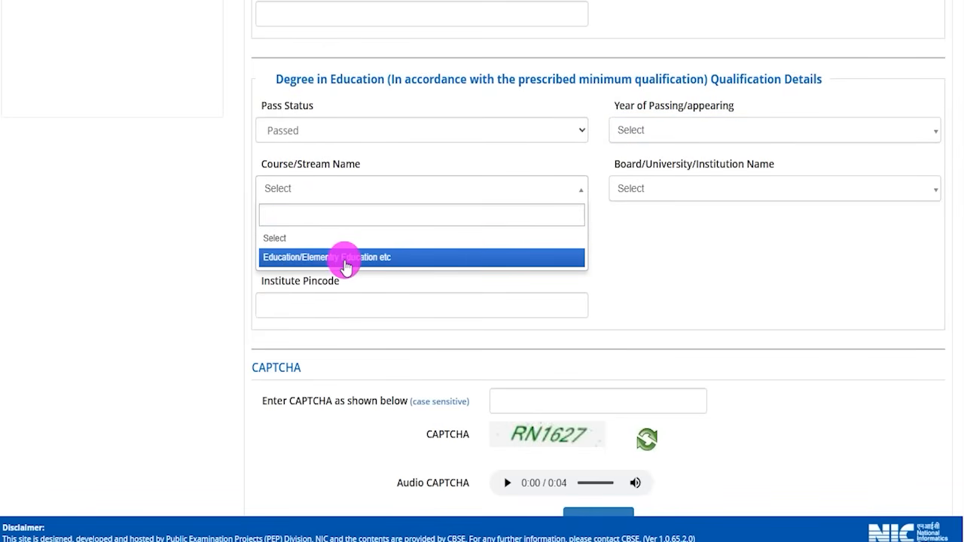
click(346, 260)
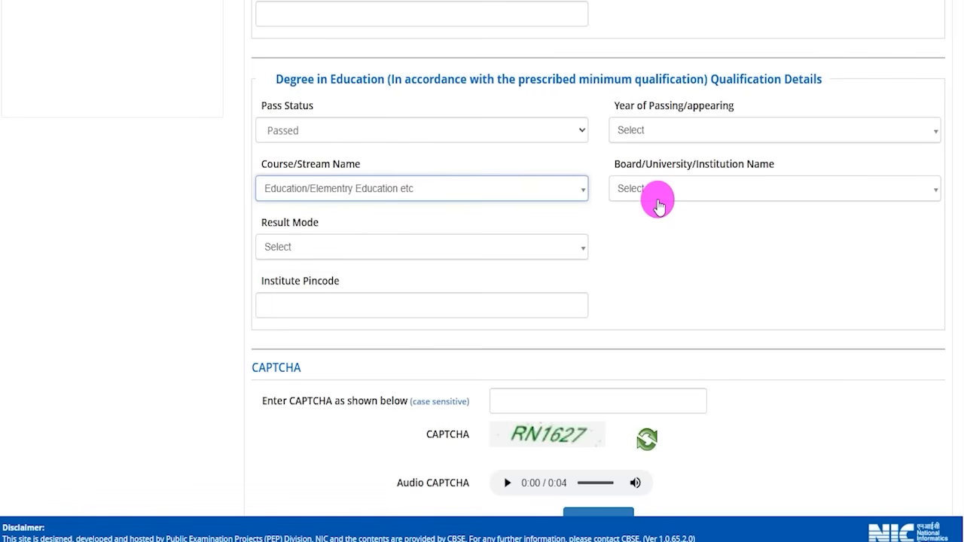
click(351, 189)
Browse the degree's institution list to its end and choose A.C.N. INSTITUTE OF HIGHER EDUCATION as the Board/University/Institution Name.
click(670, 187)
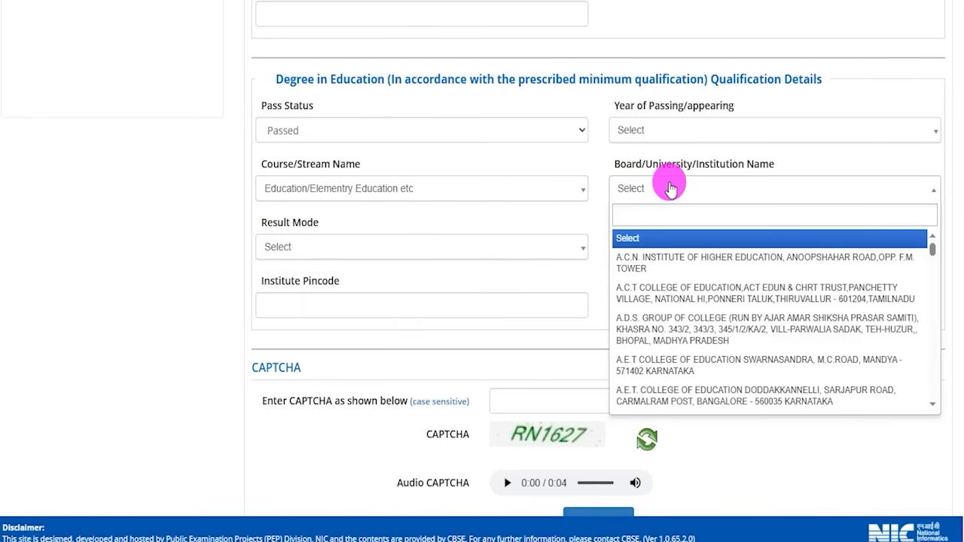
scroll(758, 283, down, 5)
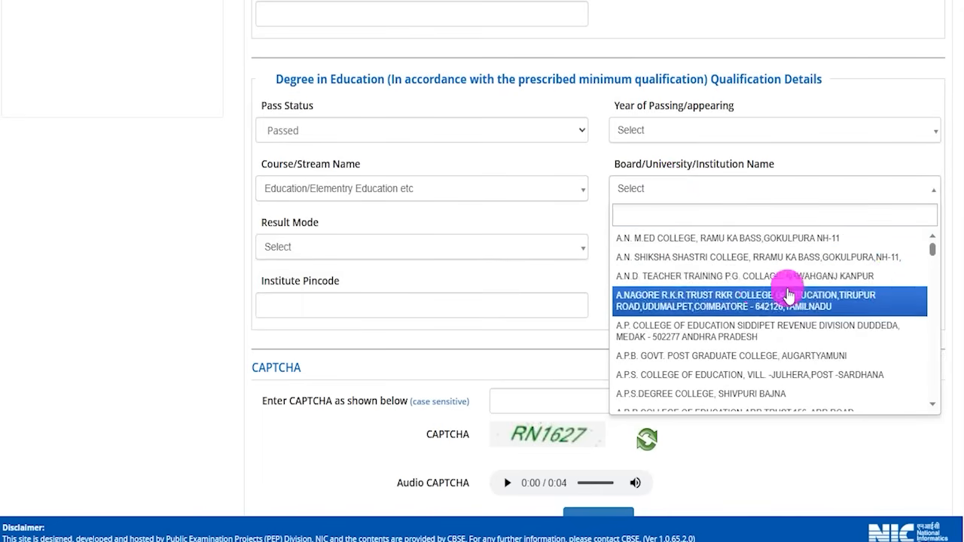
drag(932, 252, 927, 398)
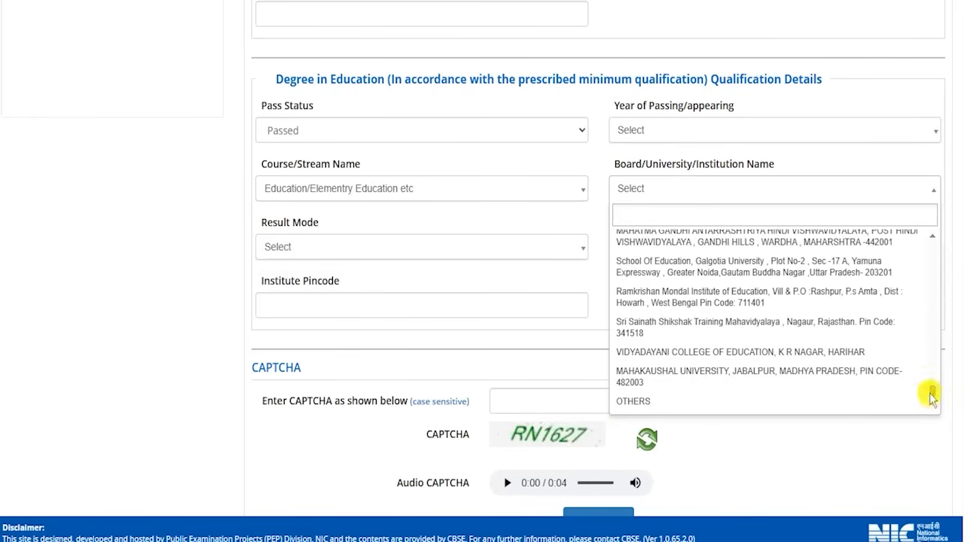
drag(934, 397, 937, 237)
click(666, 253)
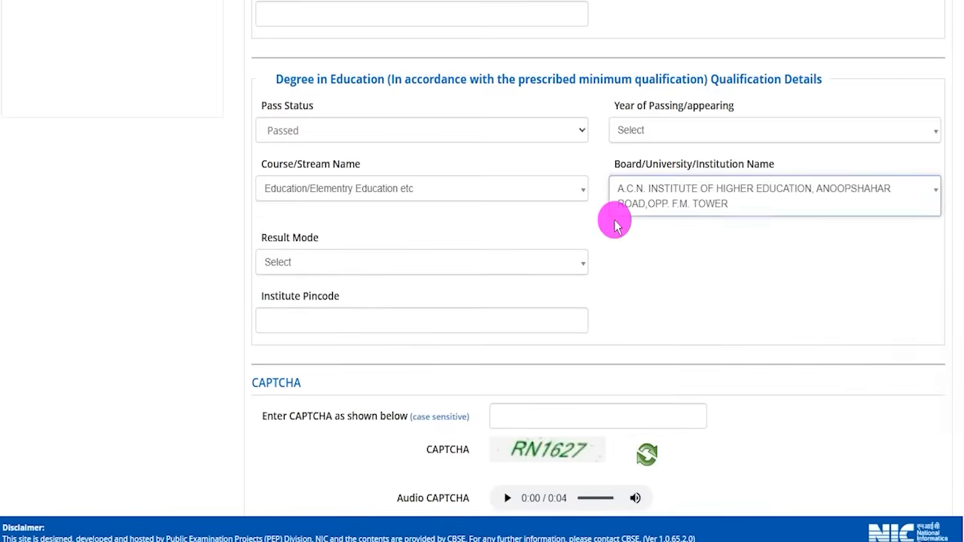
Set the degree's Result Mode to Percentage, with Total Marks of 600 and Obtained Marks of 450.
click(300, 273)
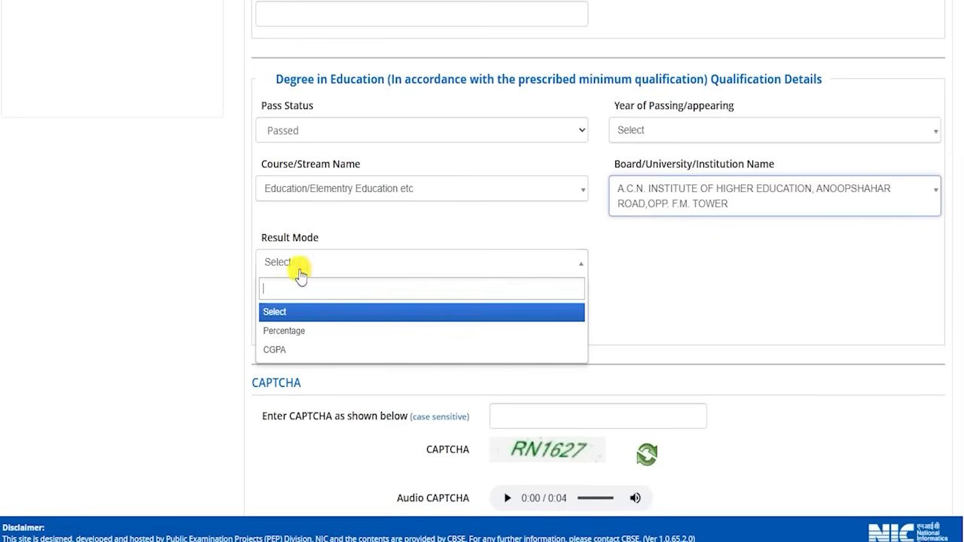
click(295, 330)
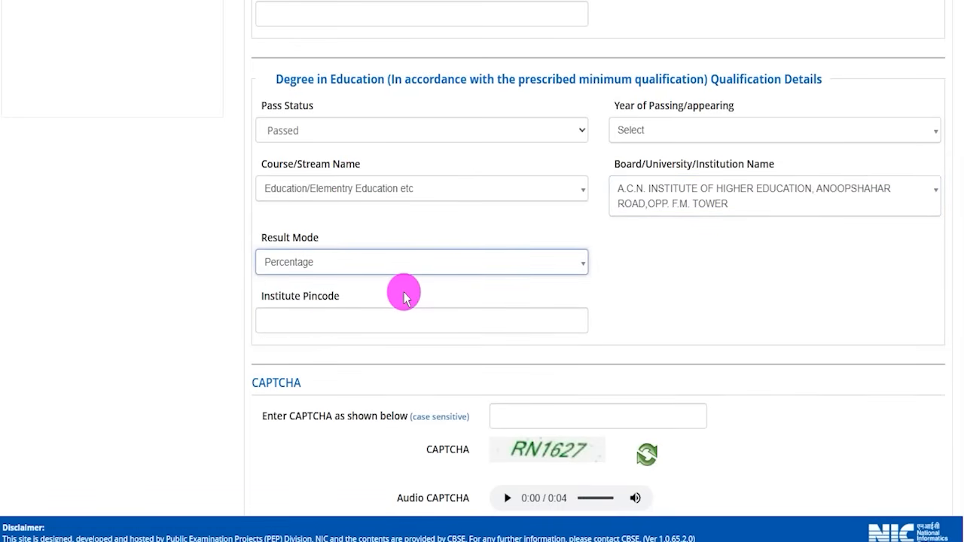
click(622, 327)
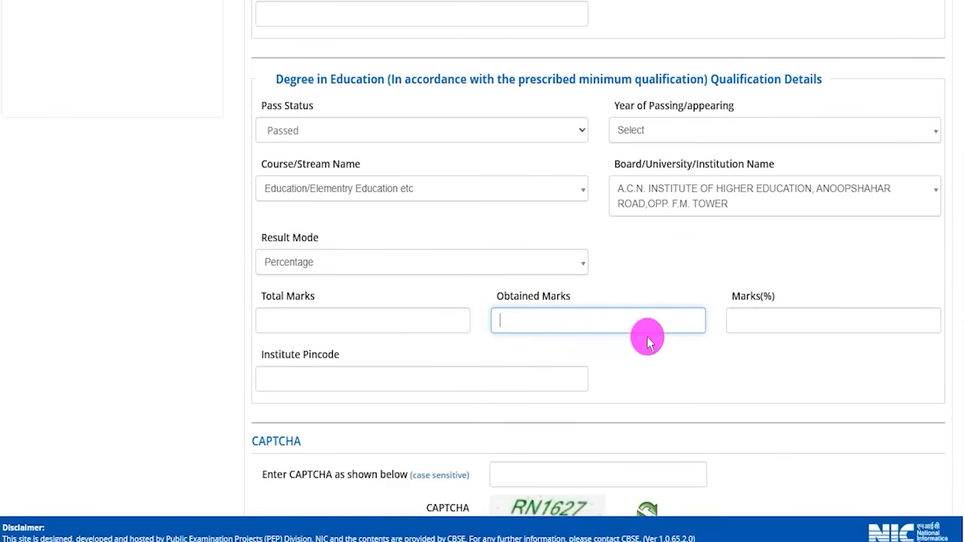
click(346, 320)
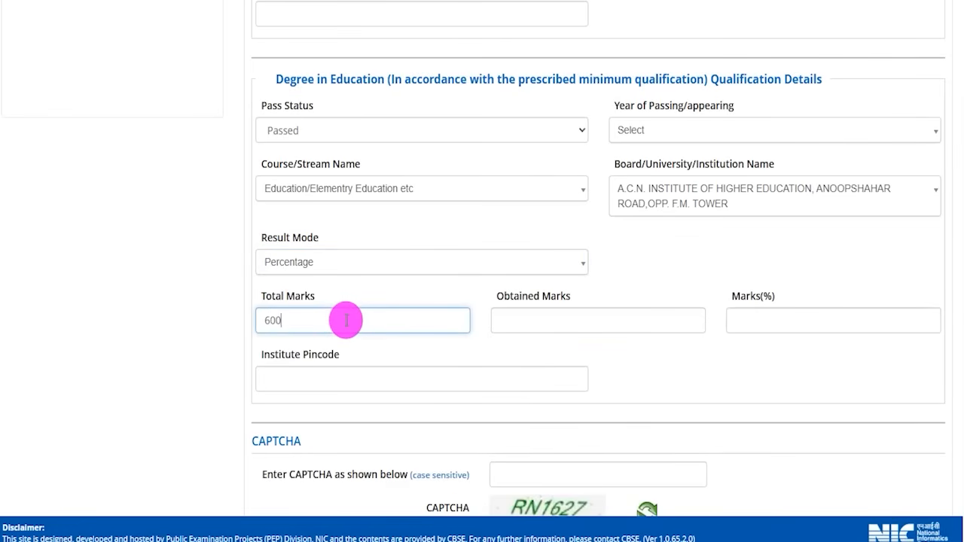
click(514, 320)
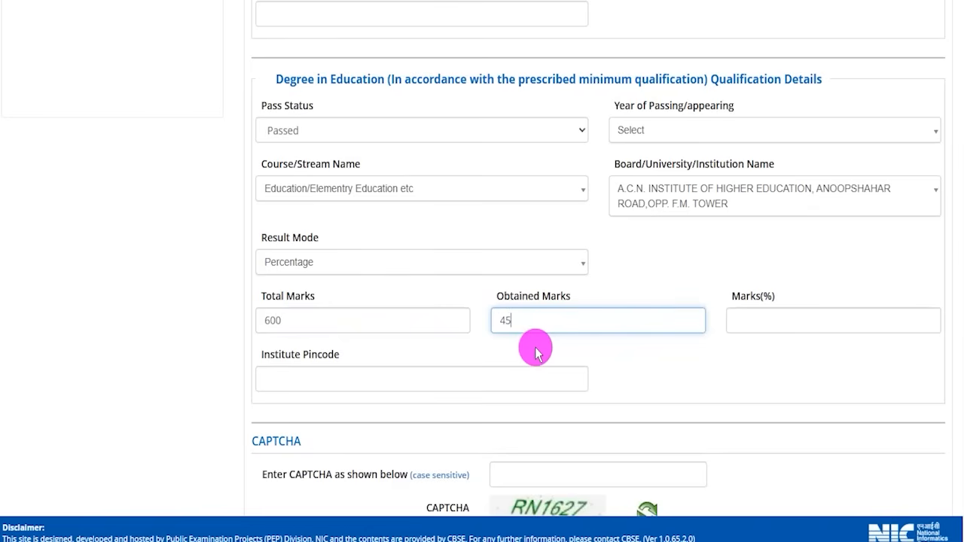
click(699, 368)
Highlight the degree's Marks(%) value and Institute Pincode label, place the cursor in the pincode field, and show the CAPTCHA section.
drag(733, 322, 763, 321)
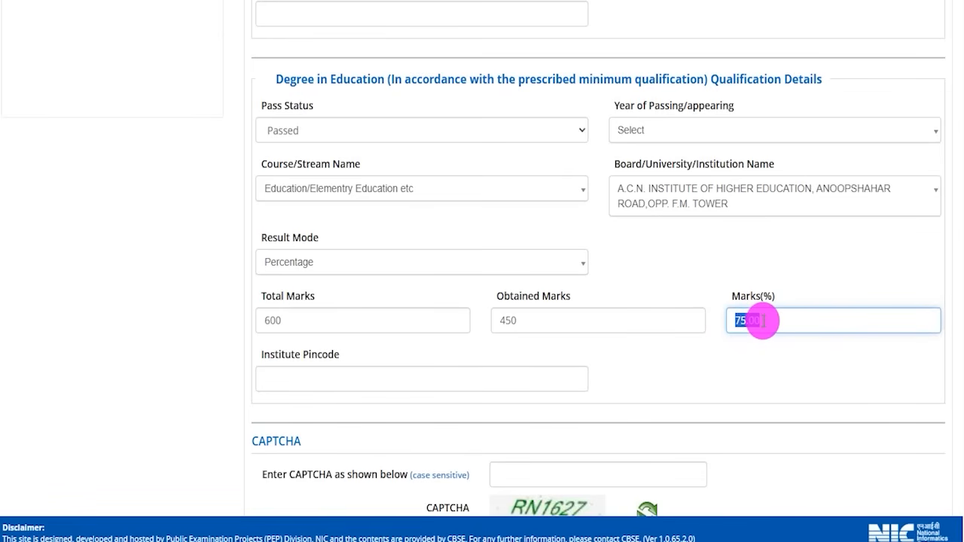
drag(273, 352, 301, 357)
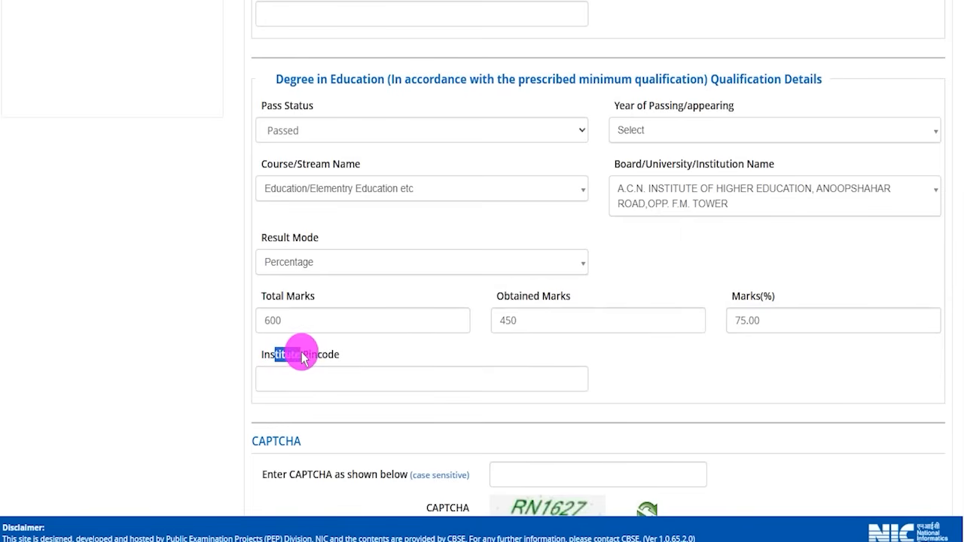
click(309, 380)
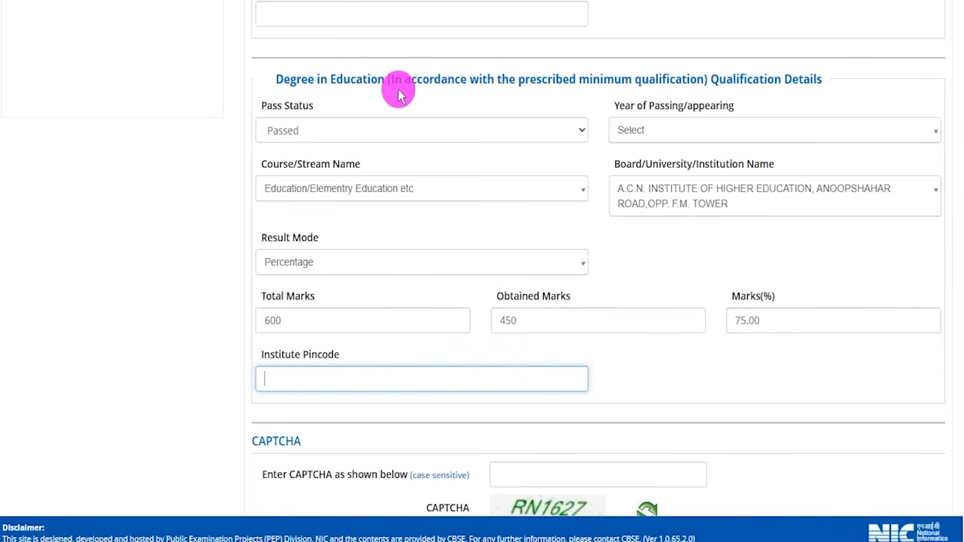
scroll(652, 392, down, 2)
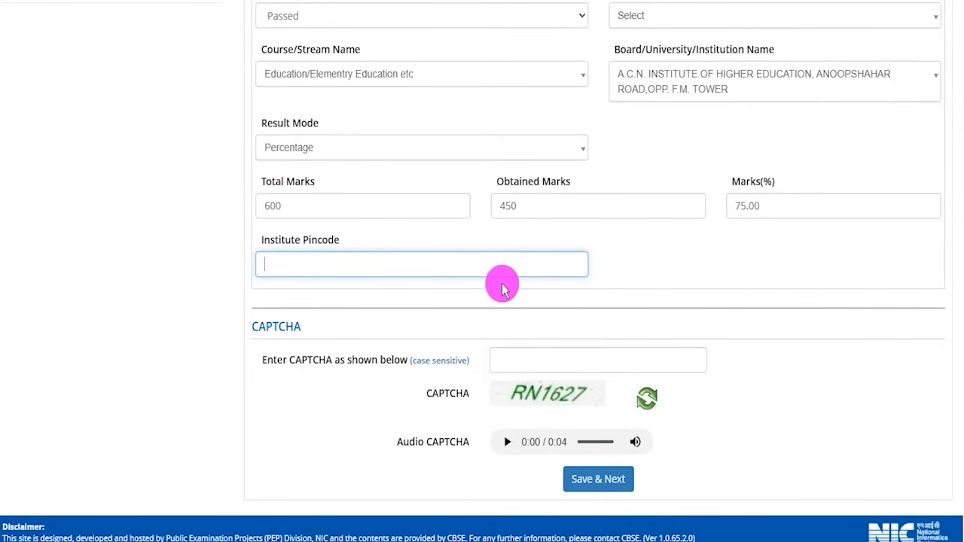
Underline the Qualification Details CAPTCHA code, tick its entry field, and draw an arrow towards Save & Next.
drag(511, 416, 573, 416)
drag(527, 357, 561, 322)
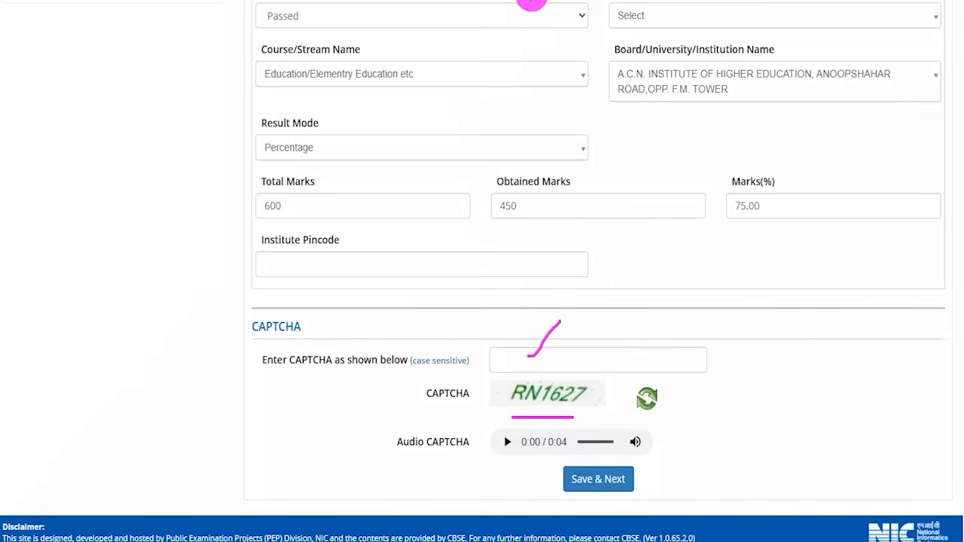
drag(800, 352, 640, 468)
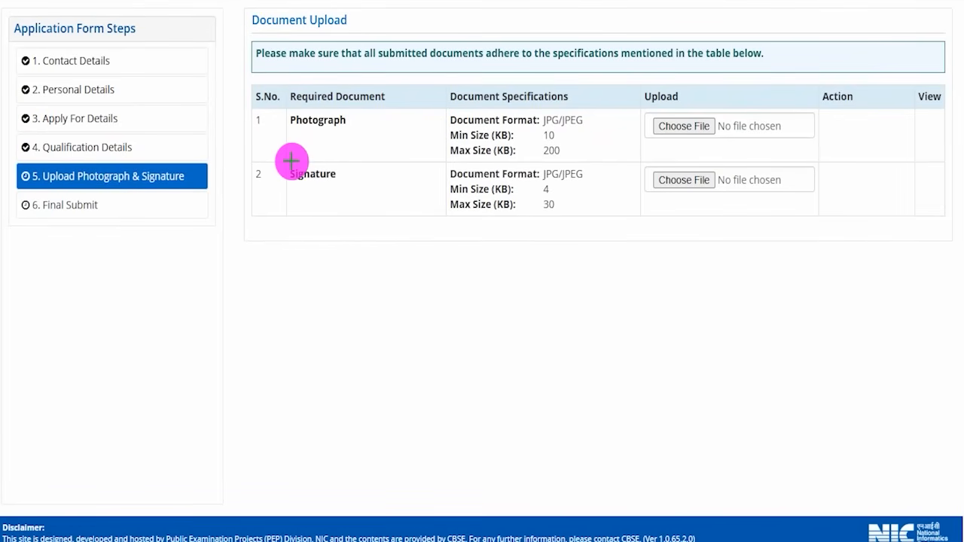
Draw tick marks beside the Photograph and Signature entries in the Document Upload table.
drag(335, 131, 366, 104)
drag(345, 178, 375, 148)
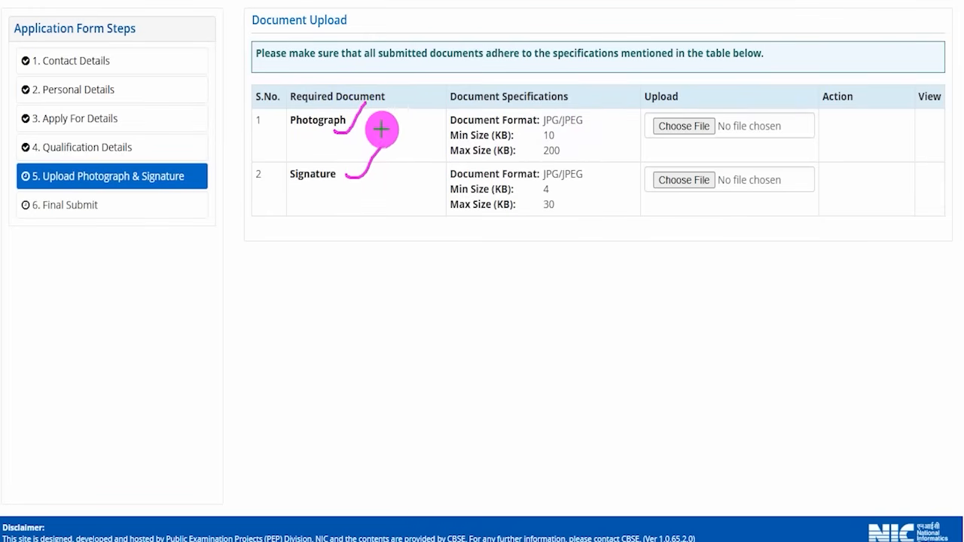
drag(376, 126, 411, 85)
drag(380, 183, 408, 157)
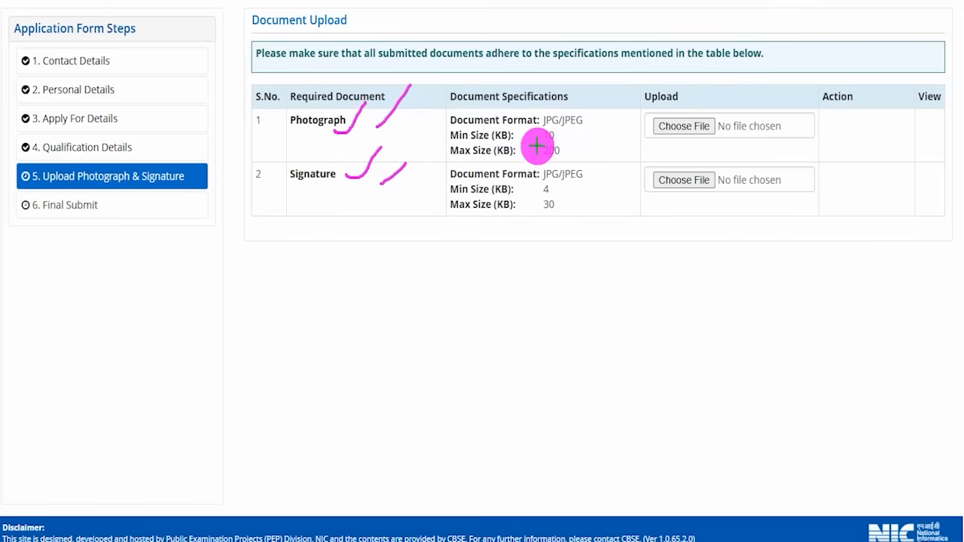
Mark the minimum size, maximum size and JPG/JPEG format specifications of the photograph and signature, and clear the annotations.
mouse_move(560, 138)
mouse_down()
mouse_move(571, 128)
mouse_move(586, 140)
mouse_up()
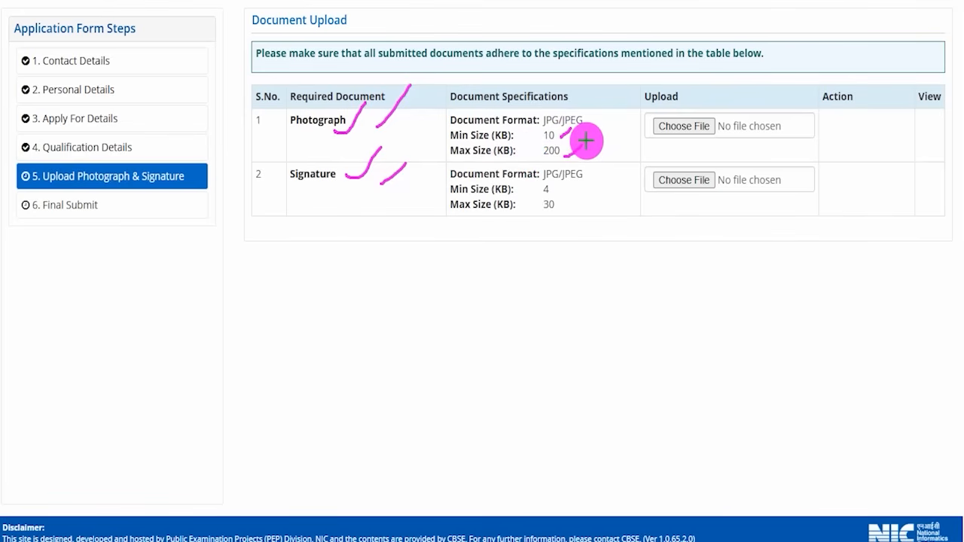
mouse_move(558, 187)
mouse_down()
mouse_move(571, 183)
mouse_move(577, 204)
mouse_up()
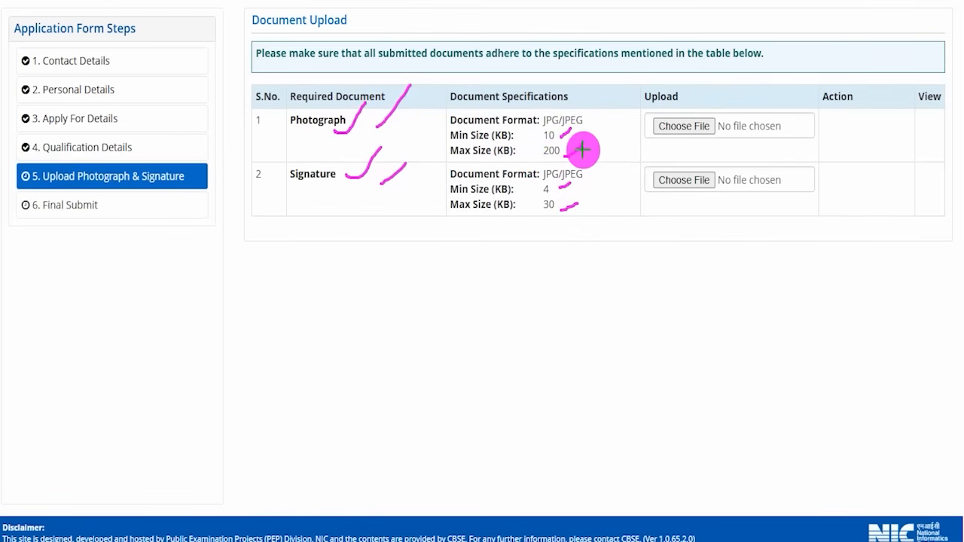
drag(582, 120, 600, 101)
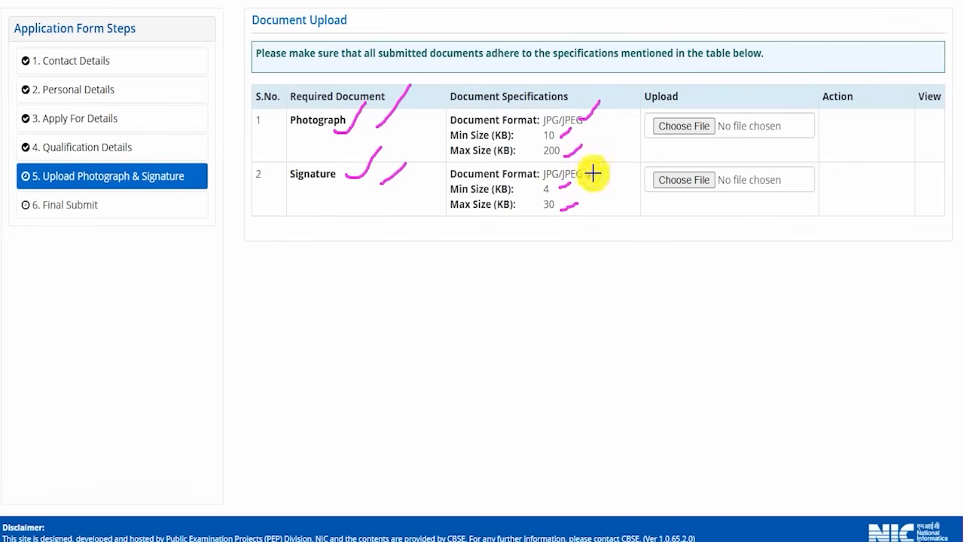
drag(588, 175, 604, 154)
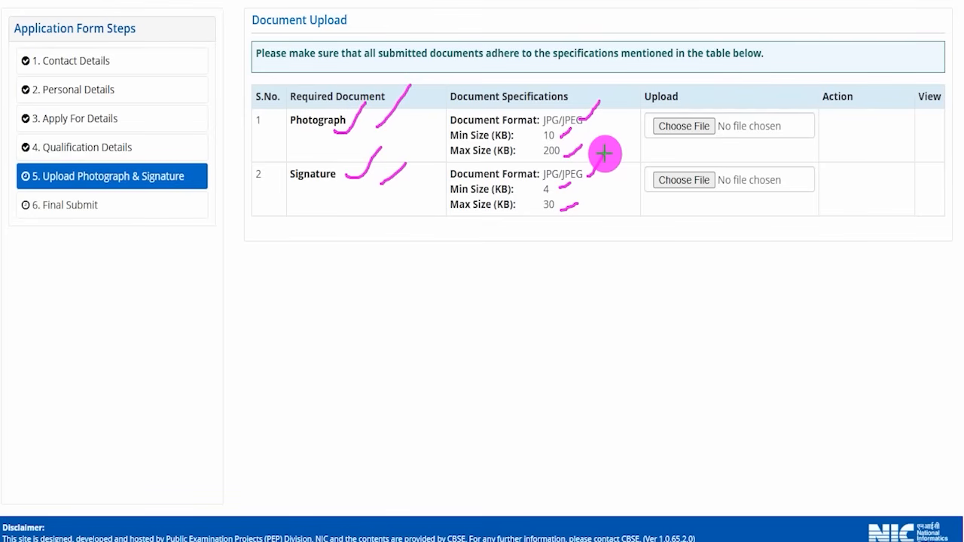
click(460, 1)
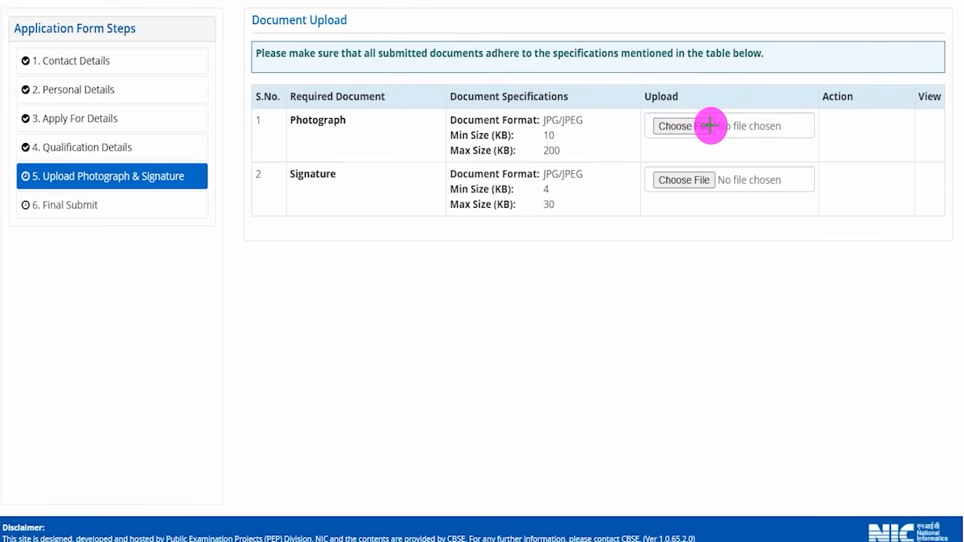
Mark the Choose File controls, Action cells and uploaded-document view links for both the photograph and the signature.
drag(712, 126, 738, 95)
drag(712, 179, 750, 128)
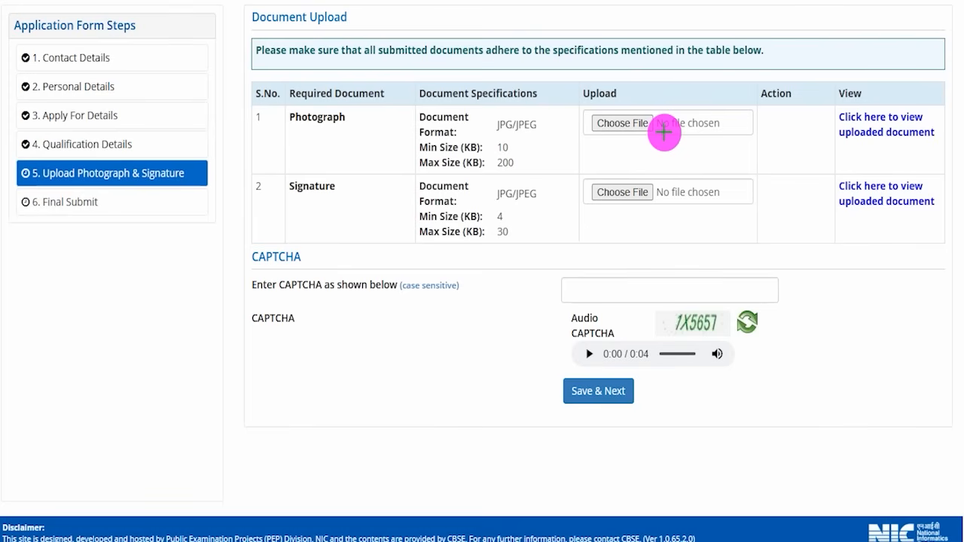
drag(775, 128, 796, 114)
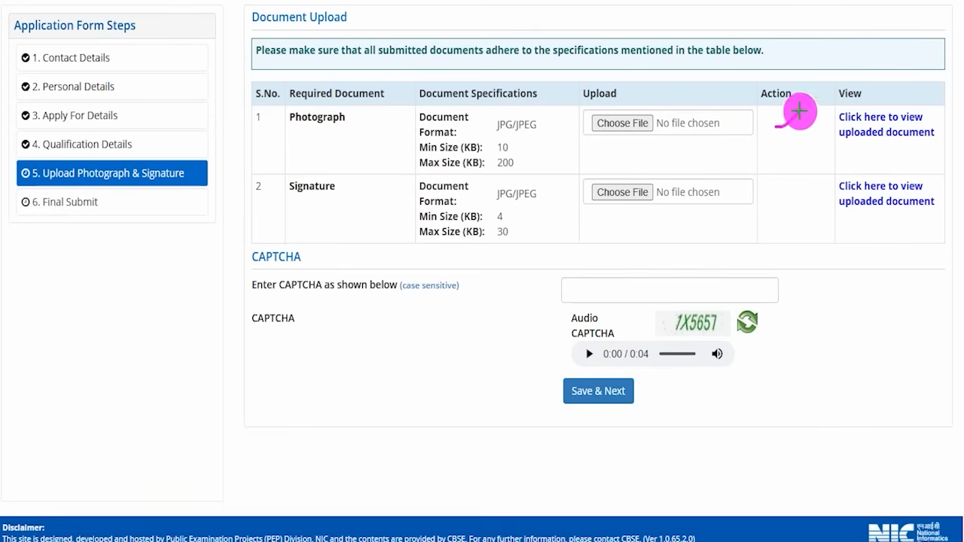
drag(775, 192, 793, 173)
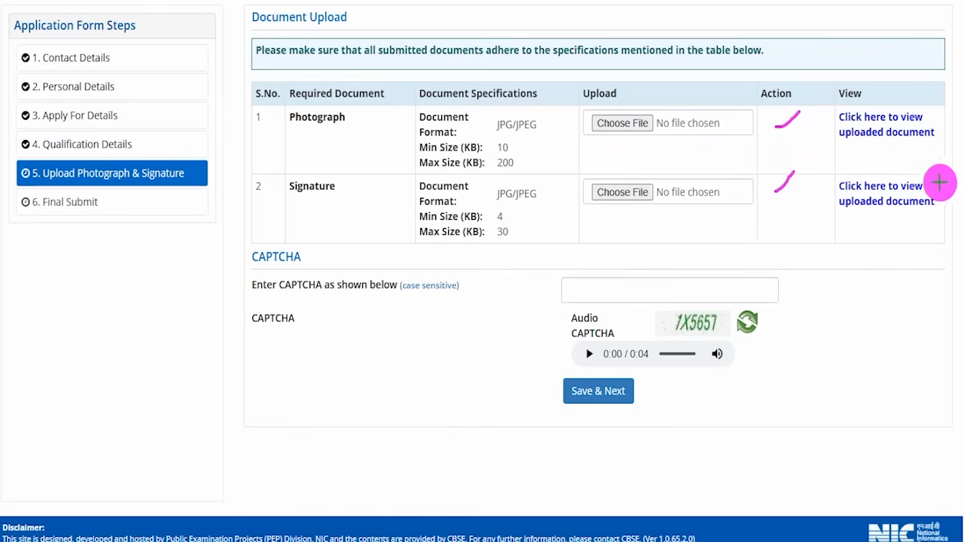
drag(888, 150, 916, 128)
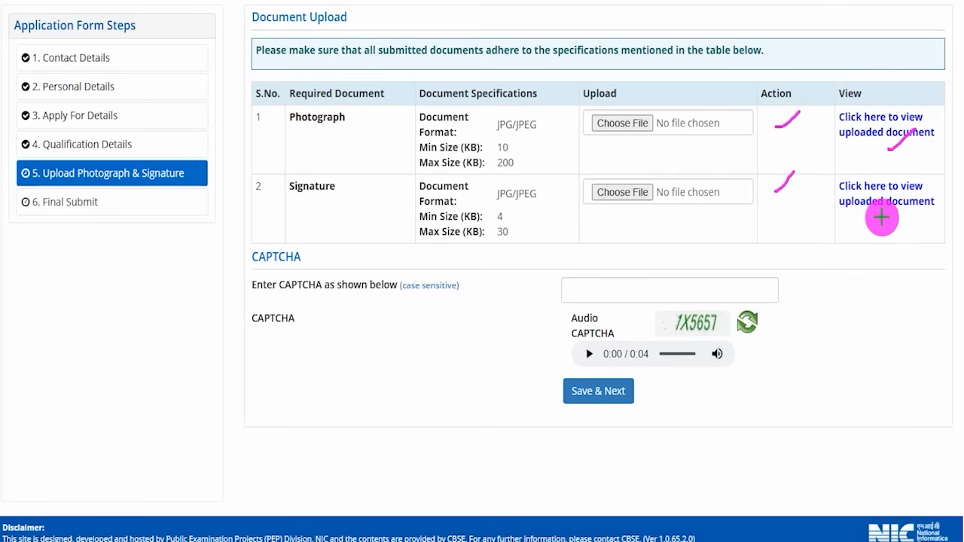
drag(882, 218, 910, 186)
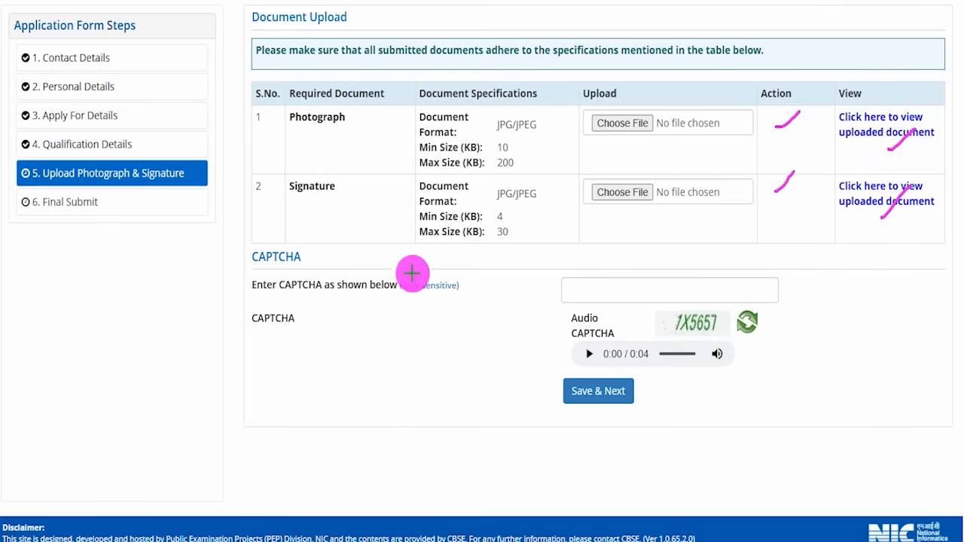
Underline the Document Upload CAPTCHA code, tick its entry field, and draw an arrow towards Save & Next.
drag(678, 334, 713, 332)
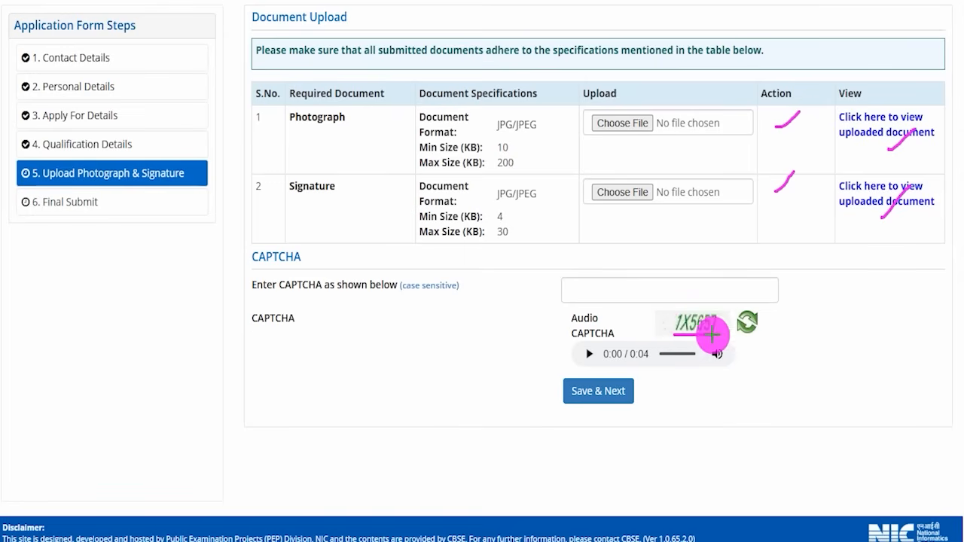
drag(591, 294, 623, 264)
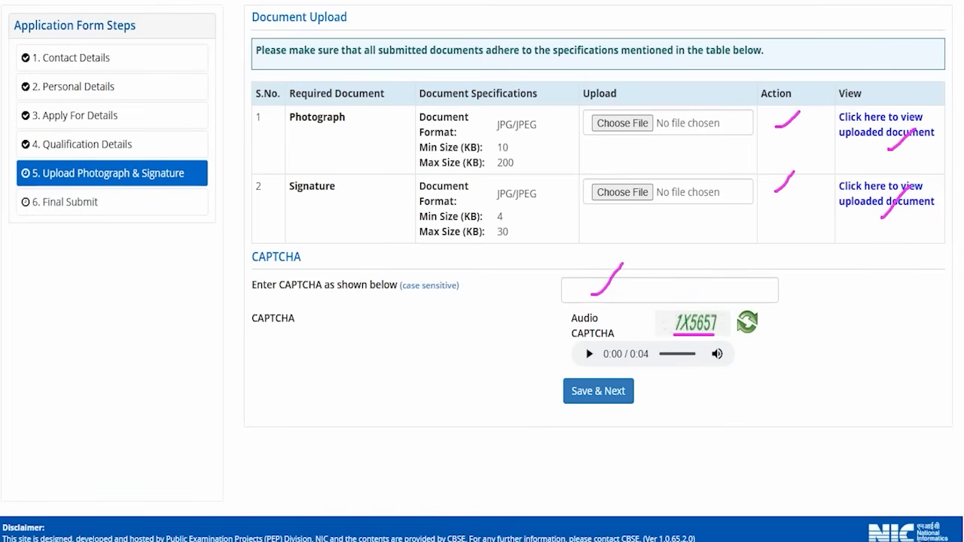
mouse_move(476, 314)
mouse_down()
mouse_move(522, 366)
mouse_move(566, 380)
mouse_up()
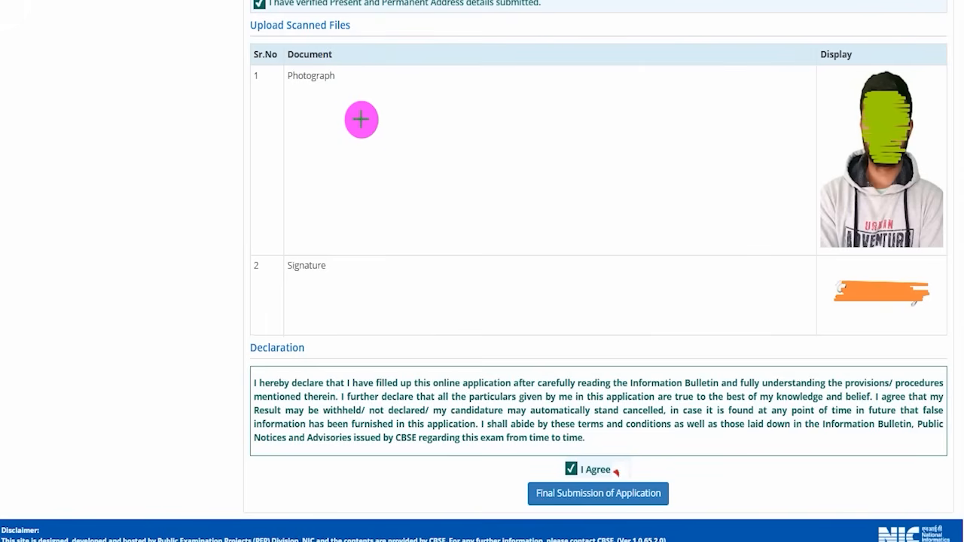
Draw tick marks beside the final review page and at the address verification checkbox.
drag(168, 91, 202, 50)
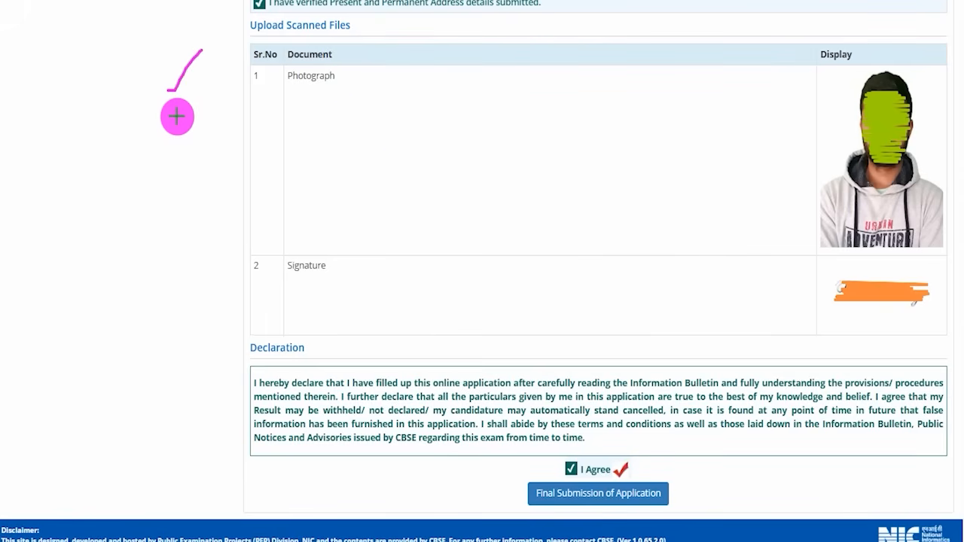
drag(174, 118, 198, 102)
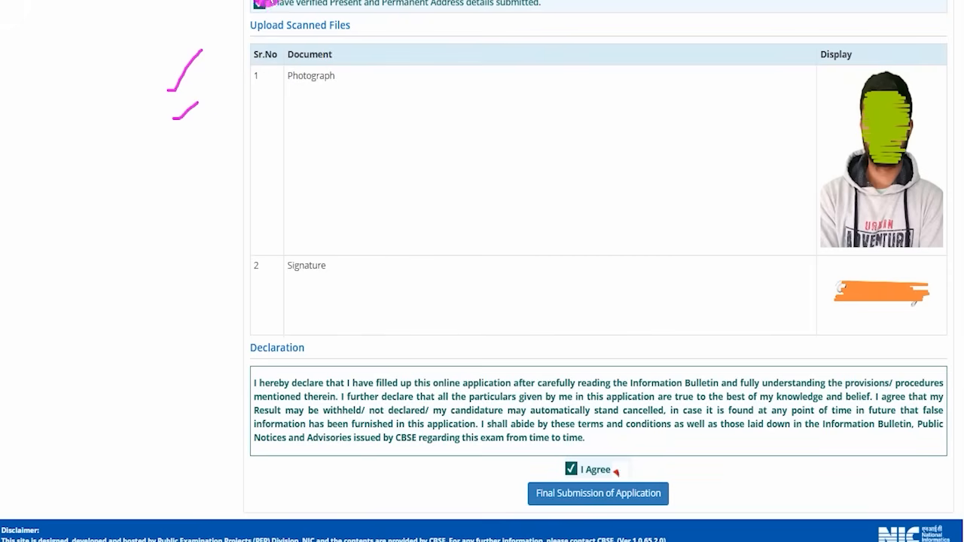
drag(263, 12, 278, 2)
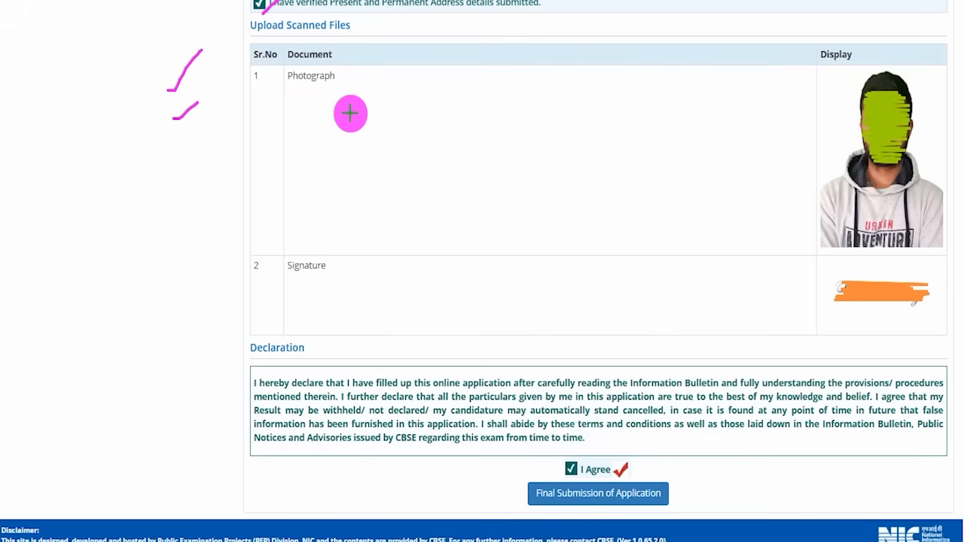
Underline the Declaration heading, tick I Agree, point an arrow at Final Submission of Application, and submit the application.
drag(258, 359, 299, 357)
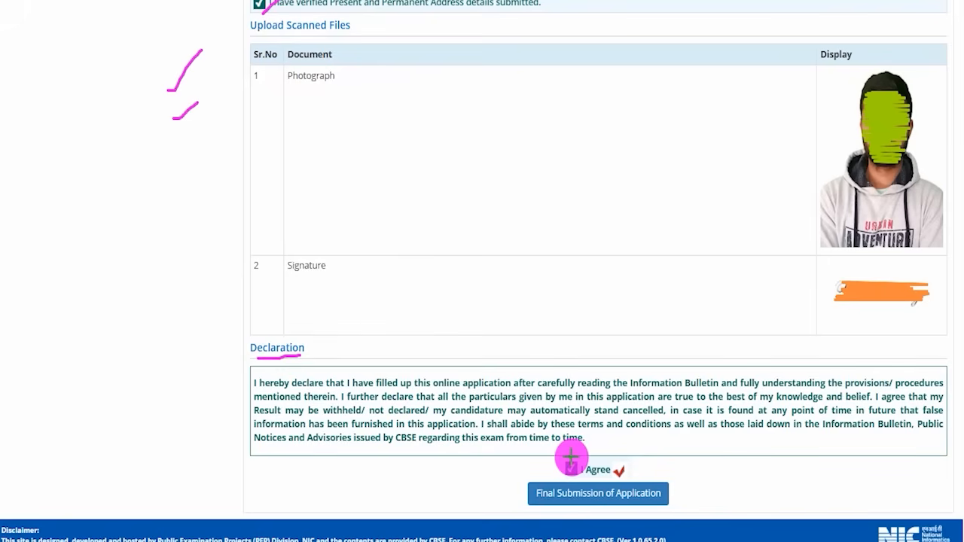
drag(570, 457, 610, 400)
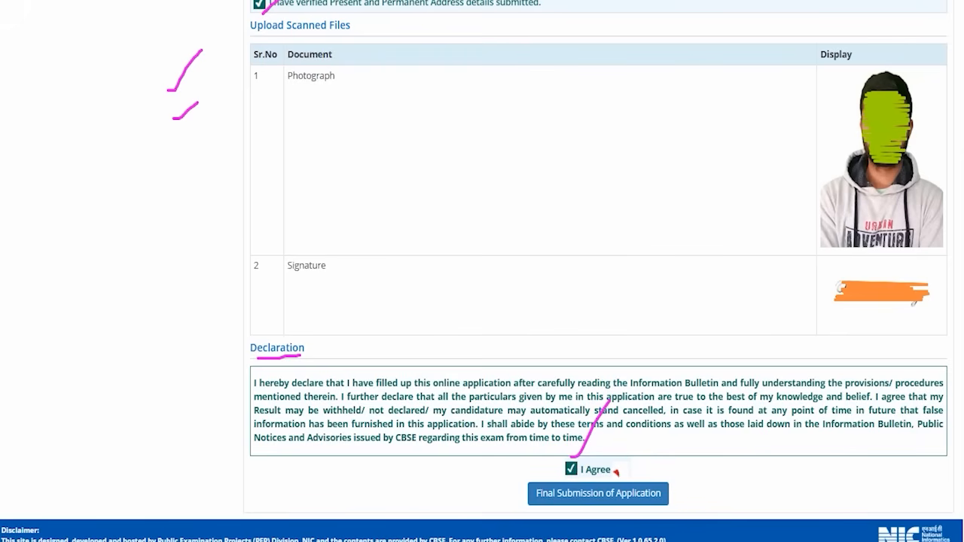
drag(783, 444, 672, 483)
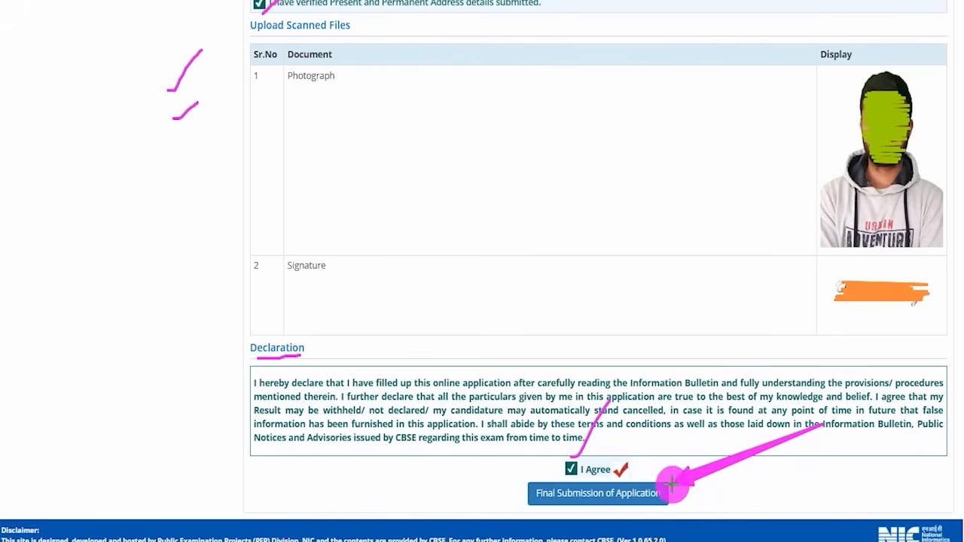
click(663, 486)
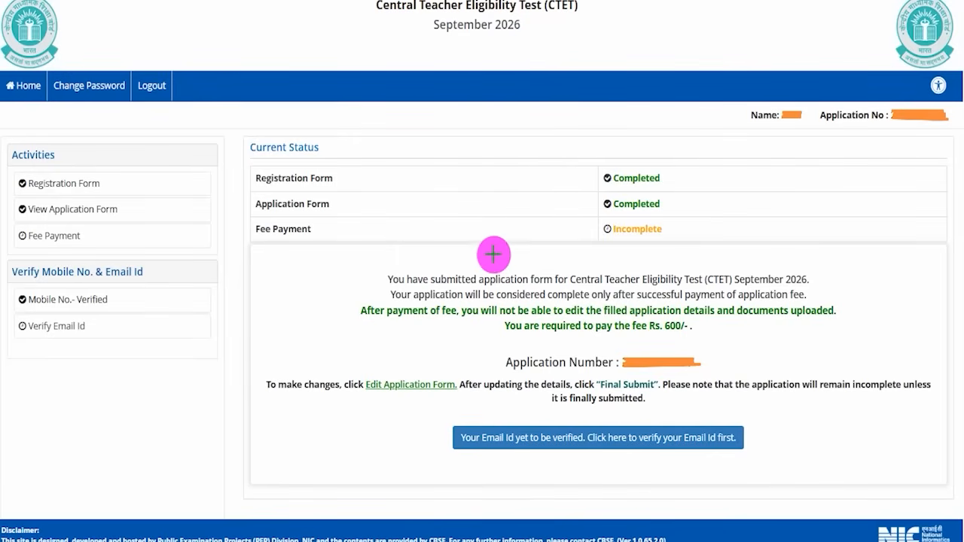
Mark the submission notice and the Rs. 600 fee, box the email verification button, and open the email verification page.
drag(484, 272, 524, 225)
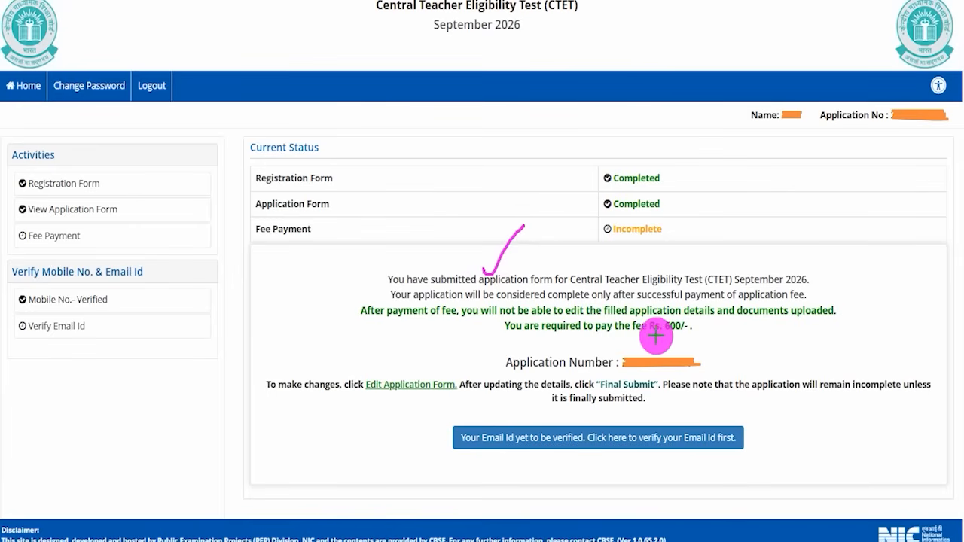
drag(651, 336, 779, 336)
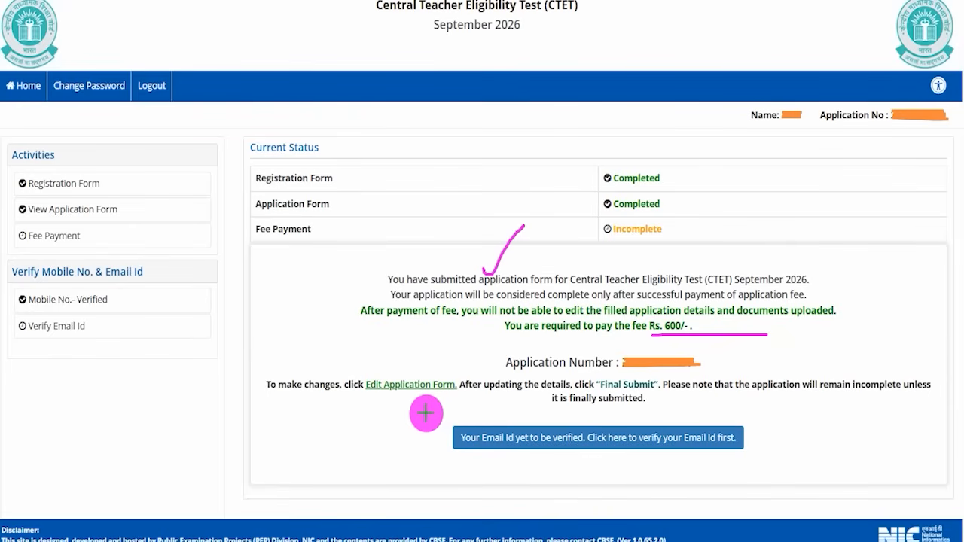
mouse_move(427, 413)
mouse_down()
mouse_move(605, 455)
mouse_move(774, 468)
mouse_up()
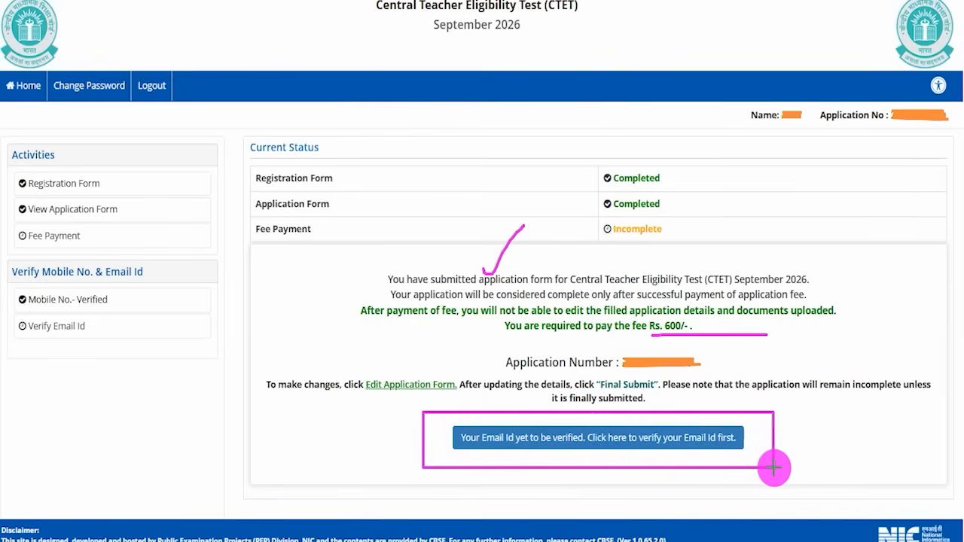
click(739, 447)
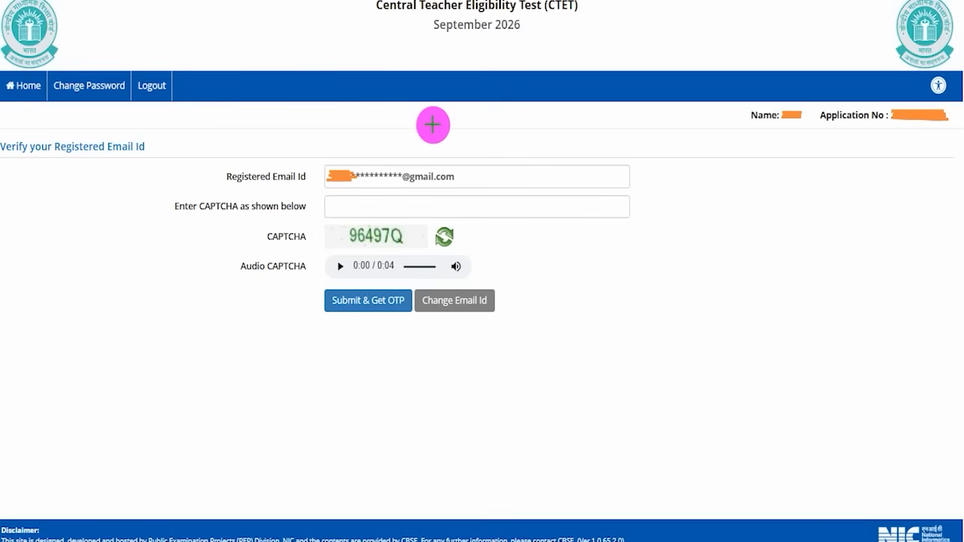
Mark the registered email, Change Email Id and CAPTCHA fields, point an arrow at Submit & Get OTP, and request the OTP.
drag(433, 123, 477, 82)
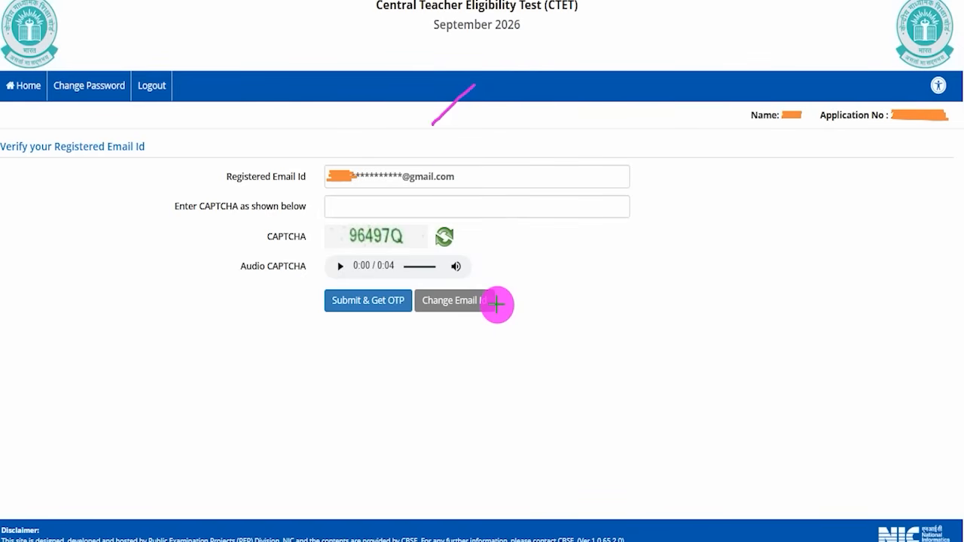
drag(498, 304, 521, 283)
drag(457, 176, 491, 136)
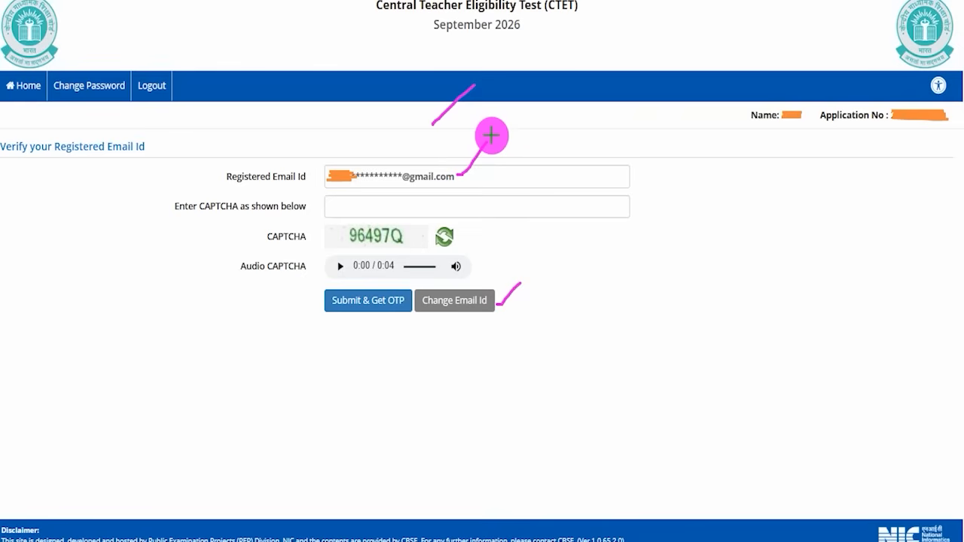
drag(354, 247, 393, 247)
drag(370, 212, 410, 183)
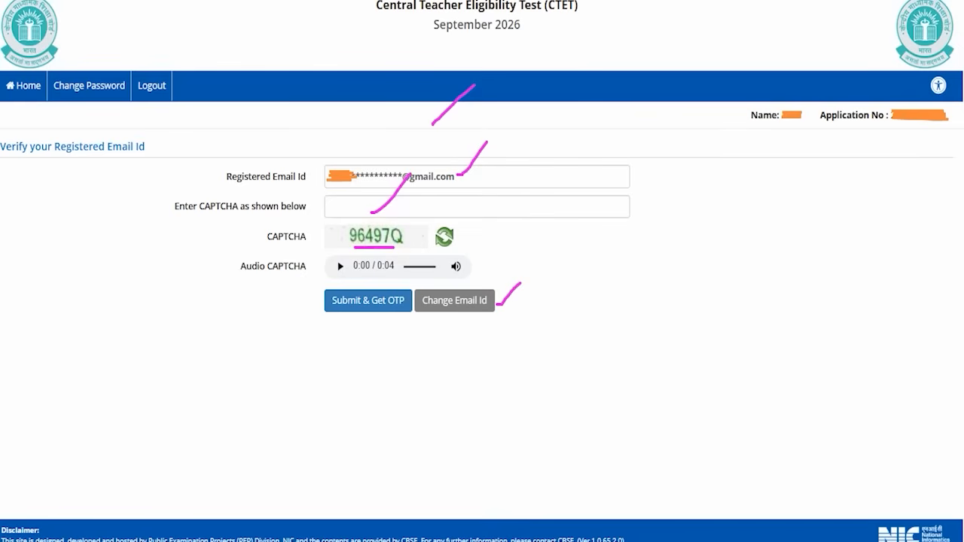
drag(184, 338, 317, 305)
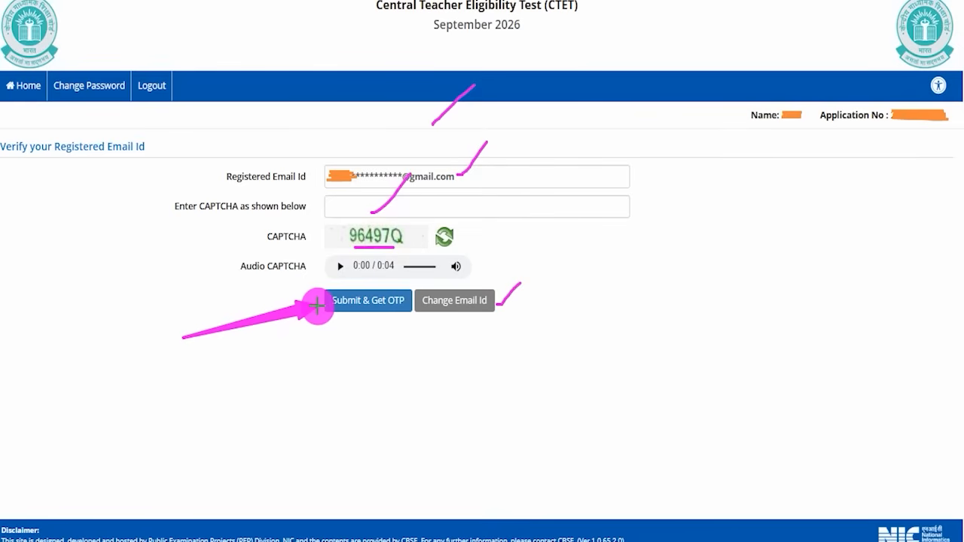
click(335, 301)
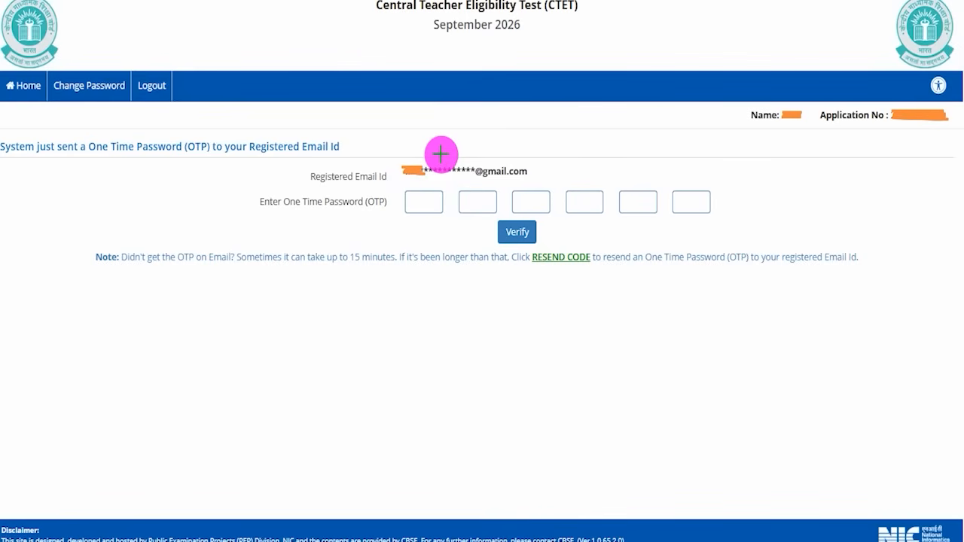
Tick the OTP page above the registered email, mark each of the six OTP boxes, and point an arrow at Verify.
drag(441, 157, 475, 125)
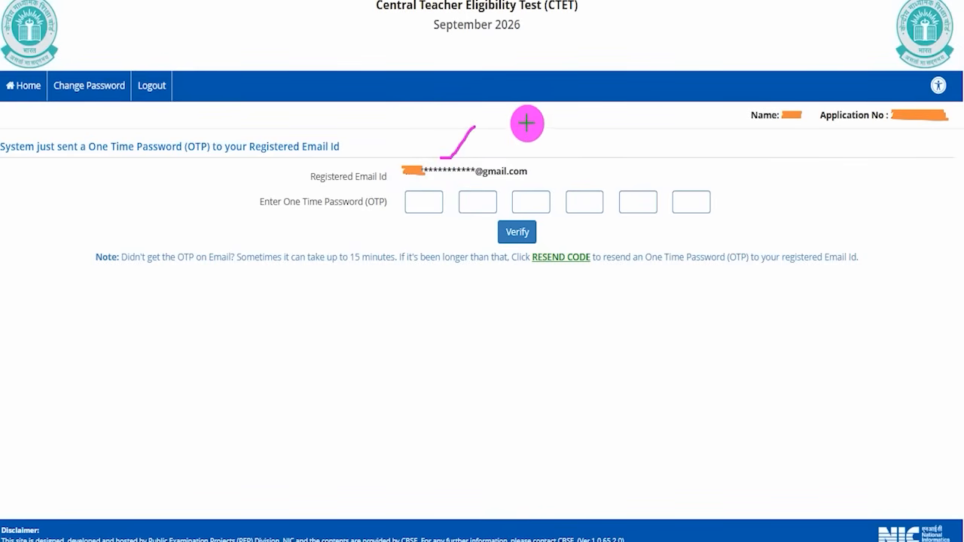
drag(422, 204, 440, 204)
click(474, 201)
drag(530, 207, 540, 207)
click(589, 202)
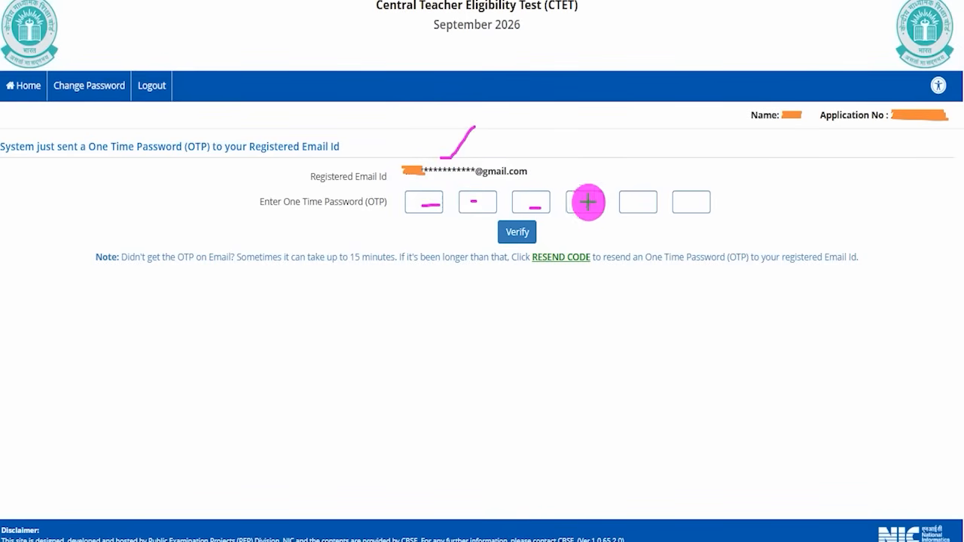
drag(624, 201, 665, 204)
click(689, 203)
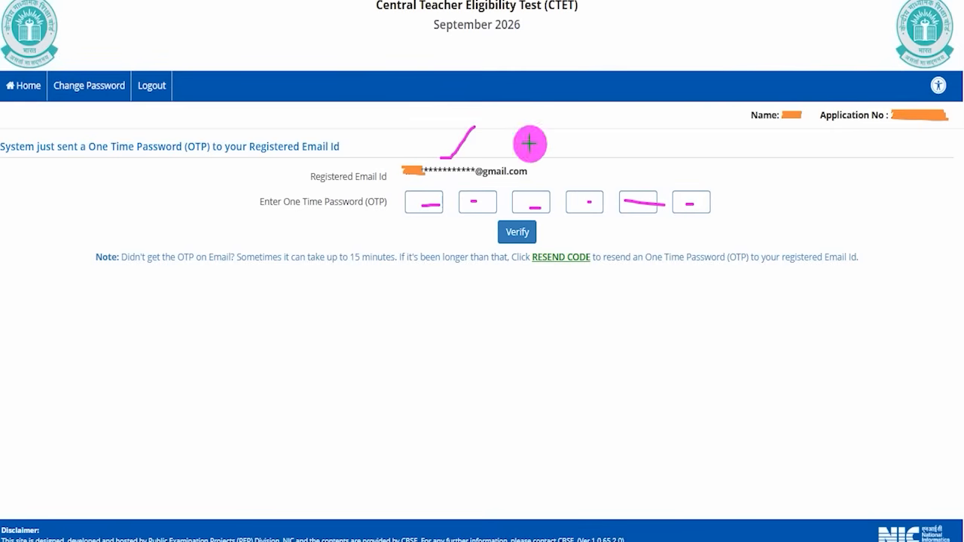
drag(440, 412, 504, 243)
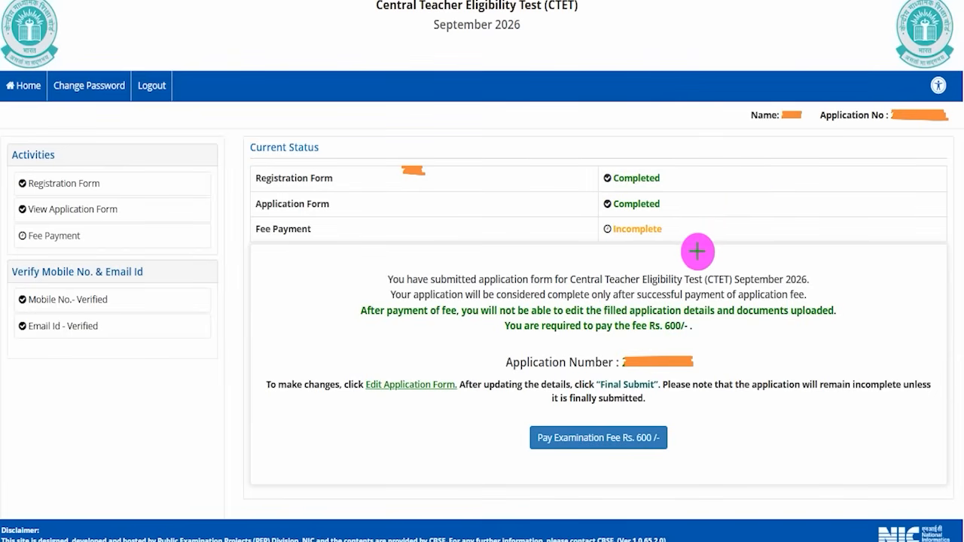
Tick the incomplete fee status, underline the Rs. 600 fee, box Pay Examination Fee, and open the Mode of Payment page.
drag(693, 252, 758, 182)
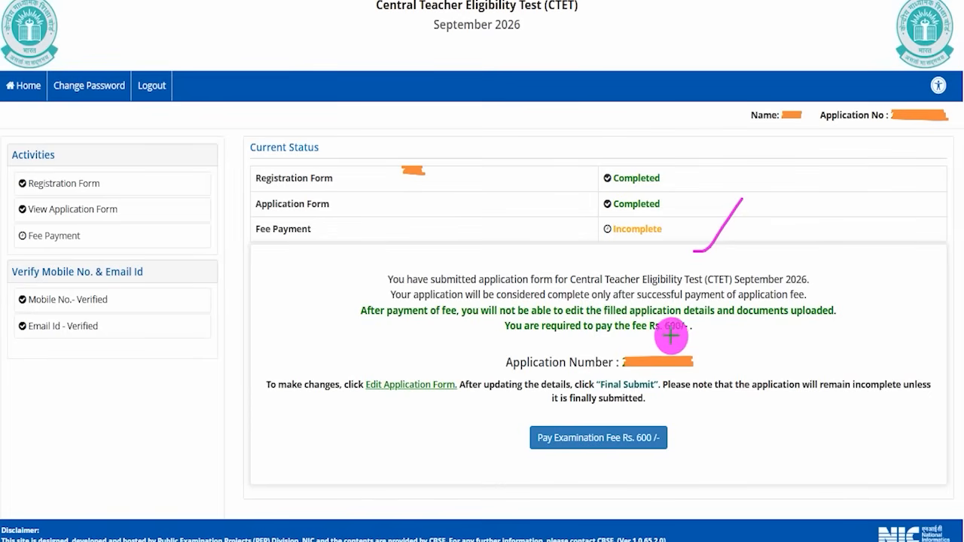
drag(648, 333, 695, 333)
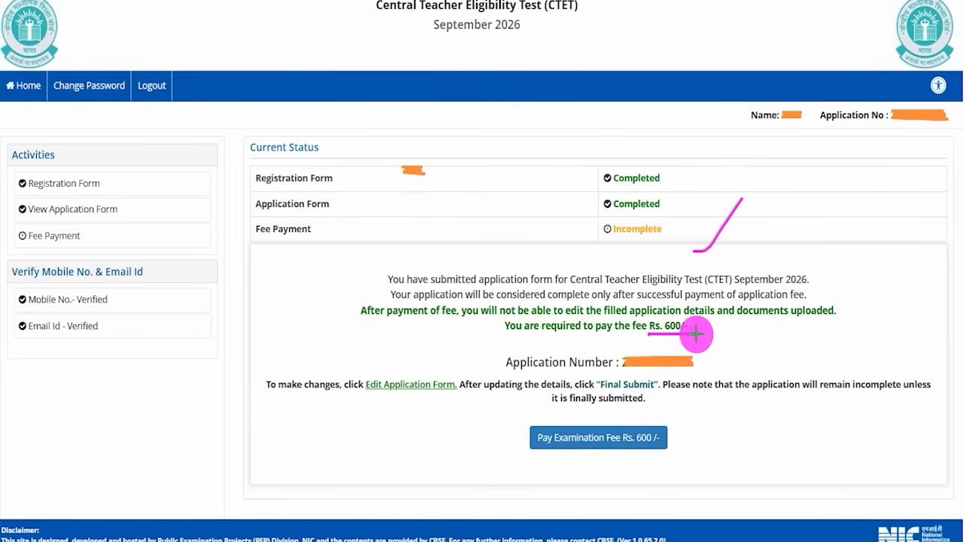
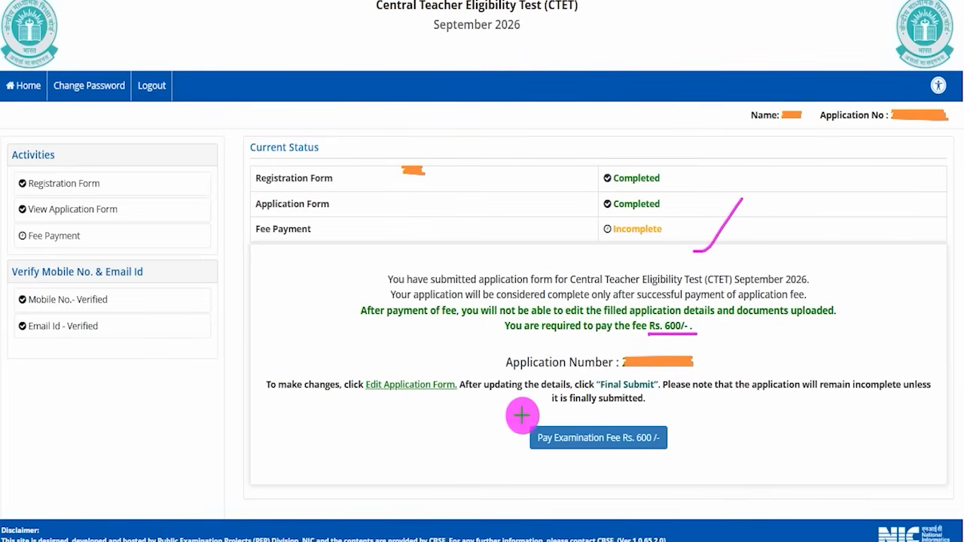
drag(504, 410, 640, 450)
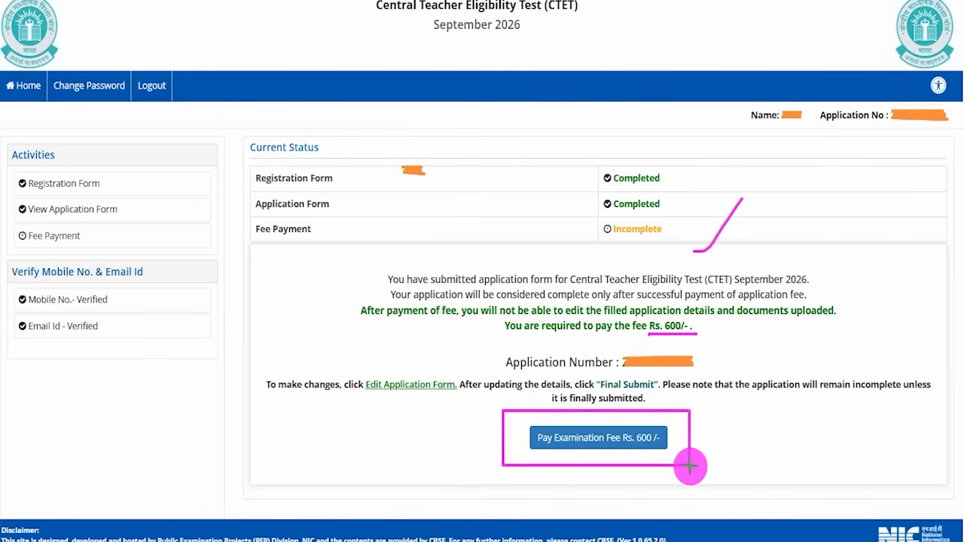
click(654, 440)
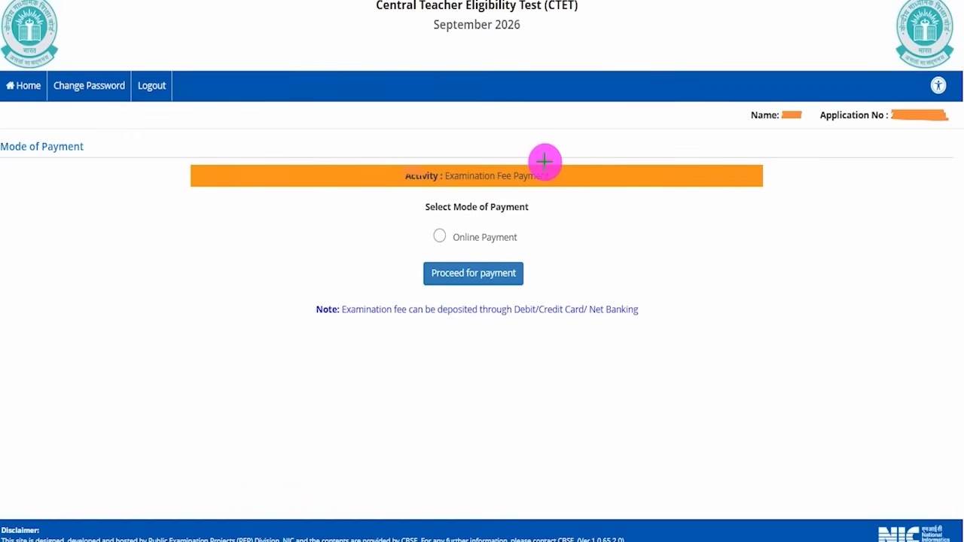
Tick the Mode of Payment page and Online Payment option, point an arrow at Proceed for payment, and proceed.
drag(425, 122, 461, 93)
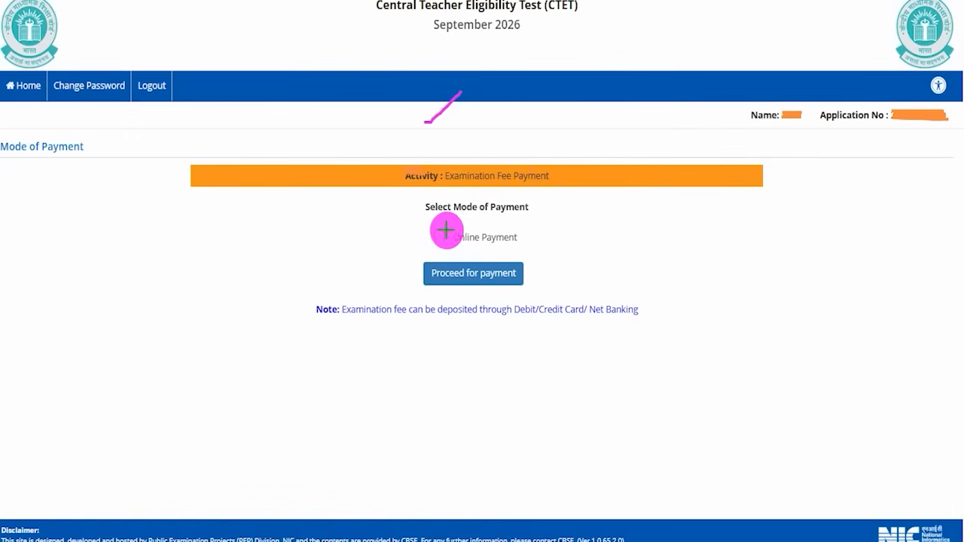
drag(437, 234, 461, 211)
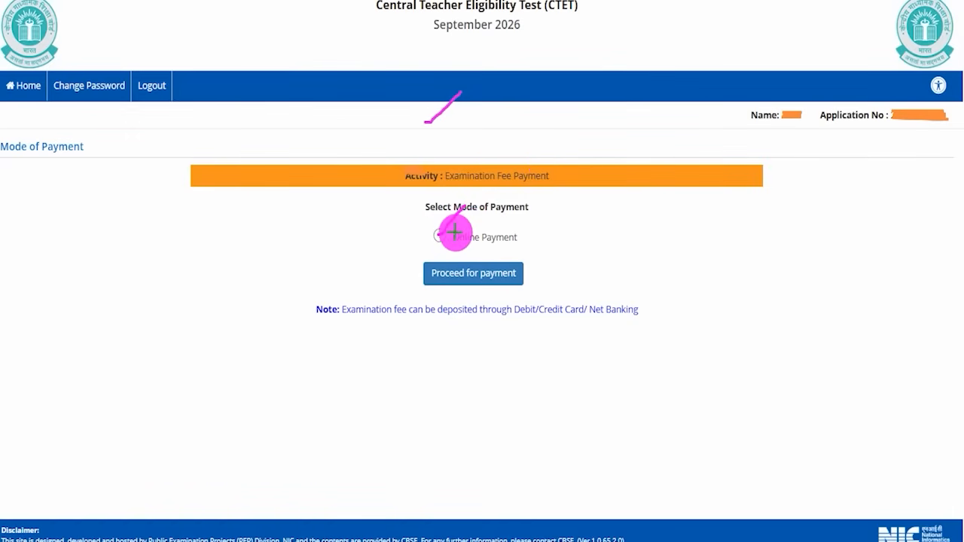
drag(662, 201, 525, 267)
click(520, 271)
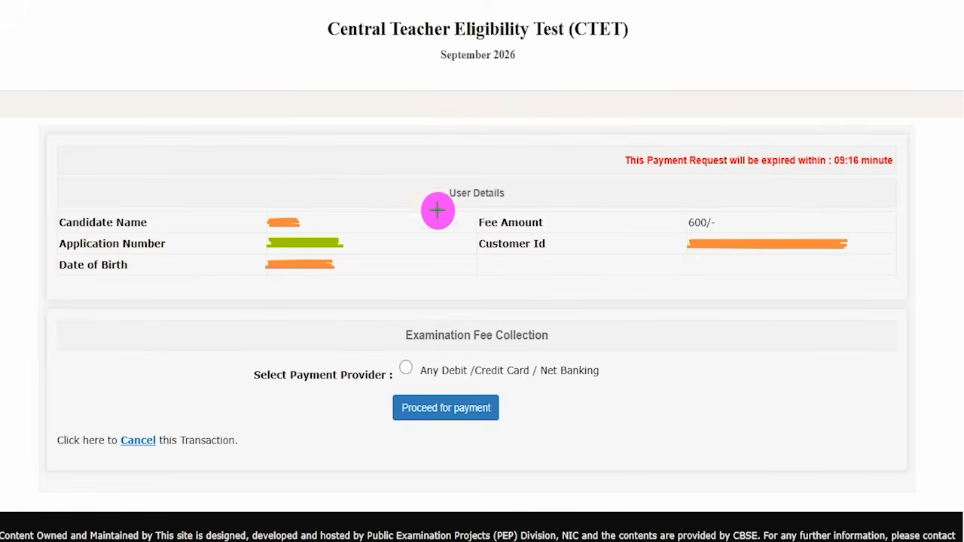
Mark the payment request, Payment Provider label and Any Debit/Credit Card/Net Banking option, point an arrow at Proceed for payment, and open the payment gateway.
drag(555, 156, 611, 113)
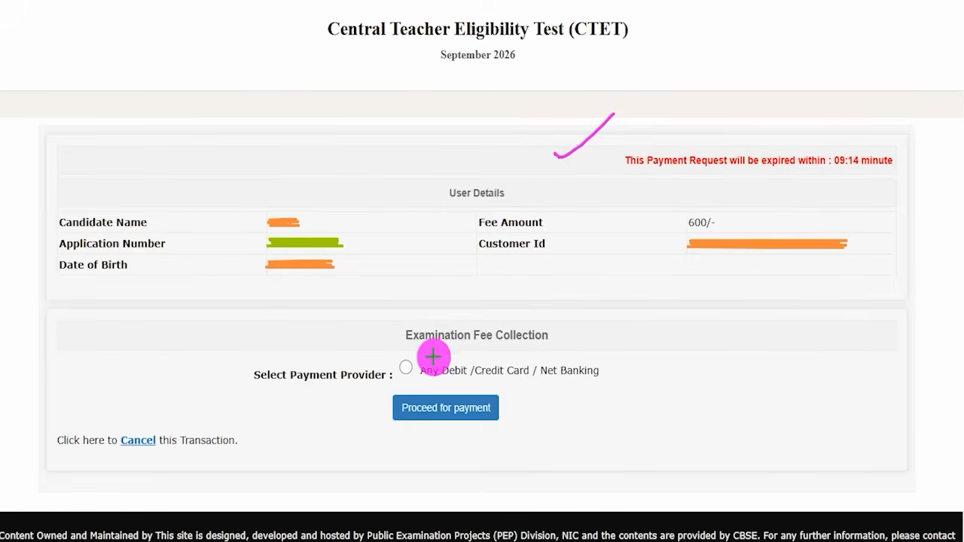
drag(288, 389, 324, 389)
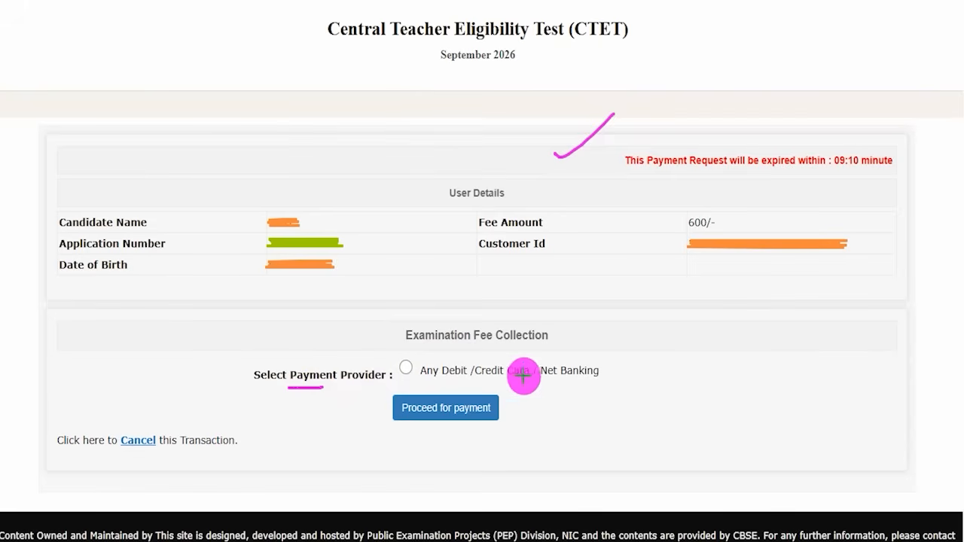
drag(403, 365, 458, 322)
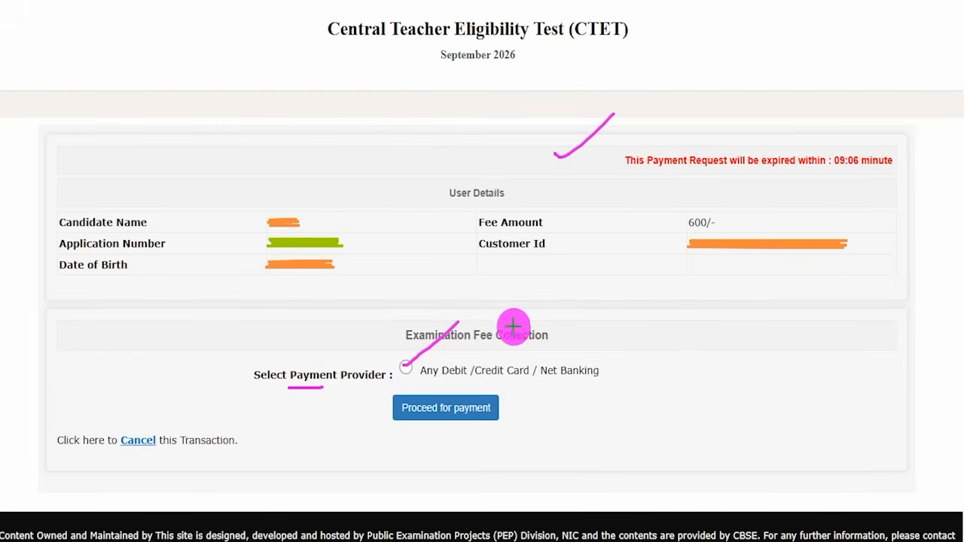
drag(645, 405, 510, 411)
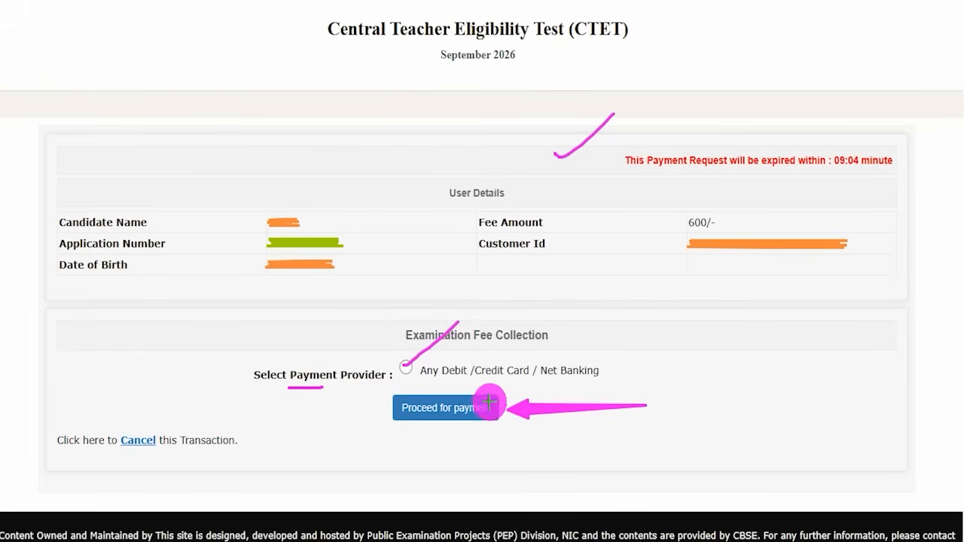
click(491, 405)
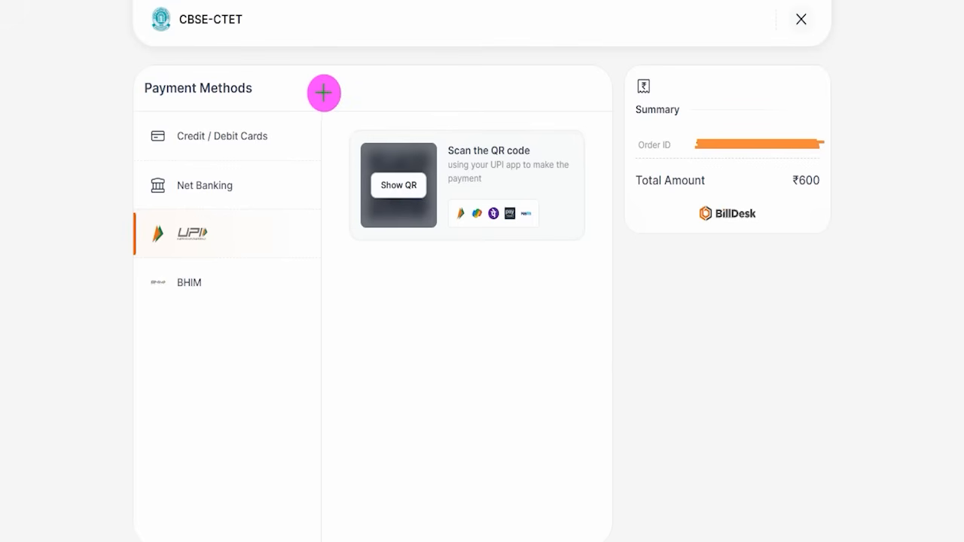
Draw tick marks beside the Payment Methods heading and the Credit/Debit Cards, Net Banking, UPI and BHIM options.
drag(314, 73, 356, 29)
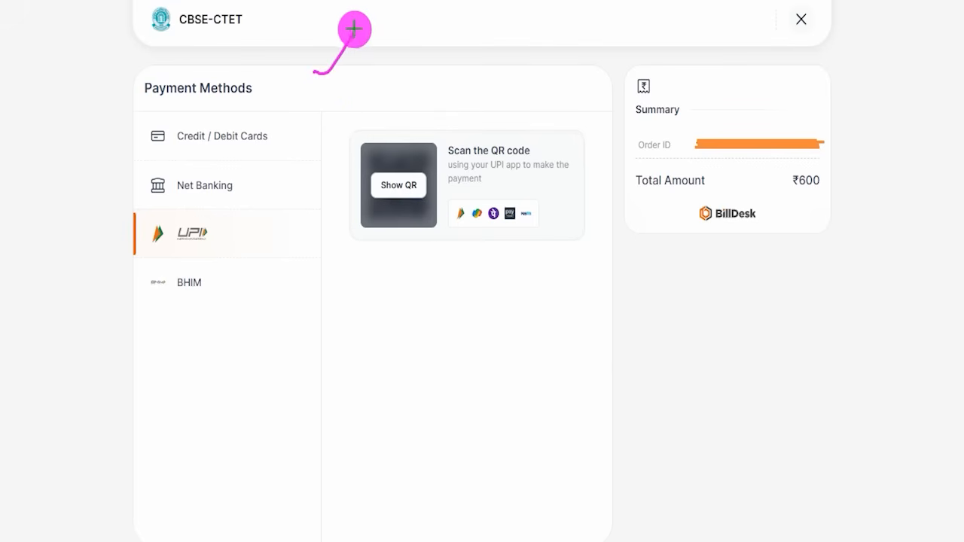
drag(273, 134, 311, 95)
drag(258, 178, 280, 144)
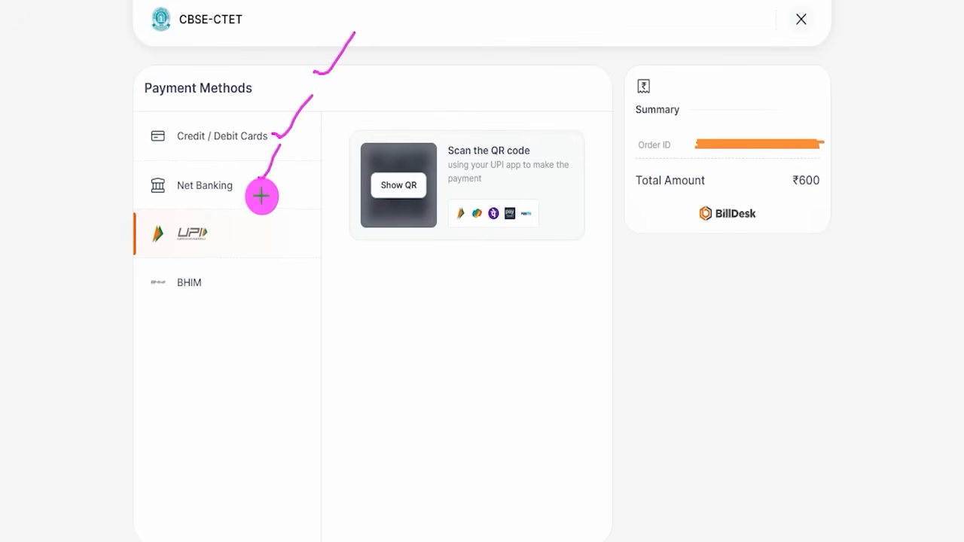
drag(257, 219, 292, 201)
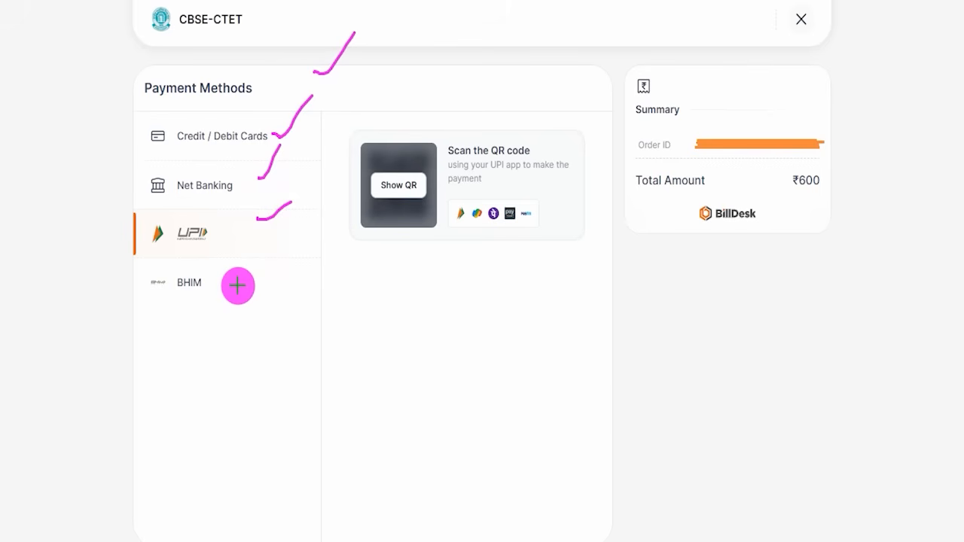
drag(237, 286, 267, 268)
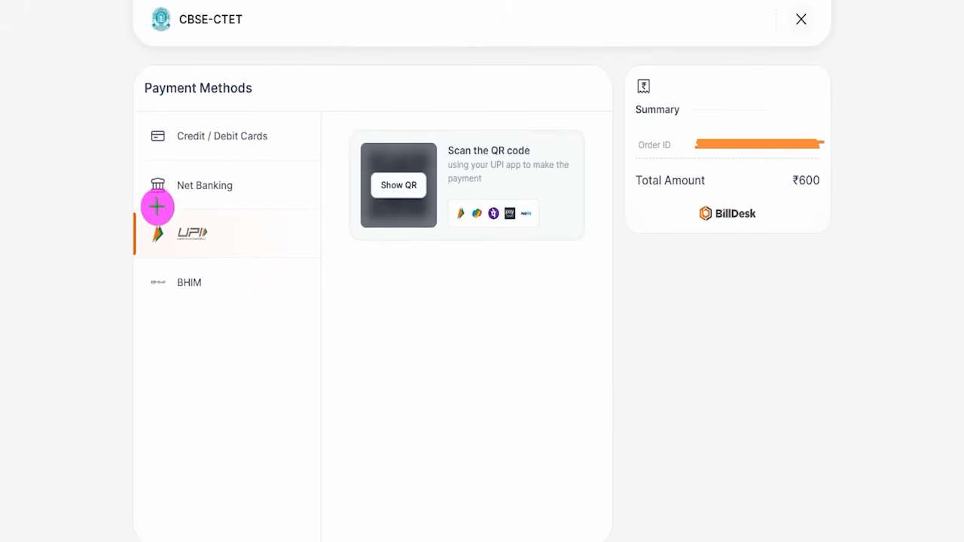
Box the UPI payment method and draw tick marks at the Scan the QR code section and Show QR.
drag(125, 211, 289, 254)
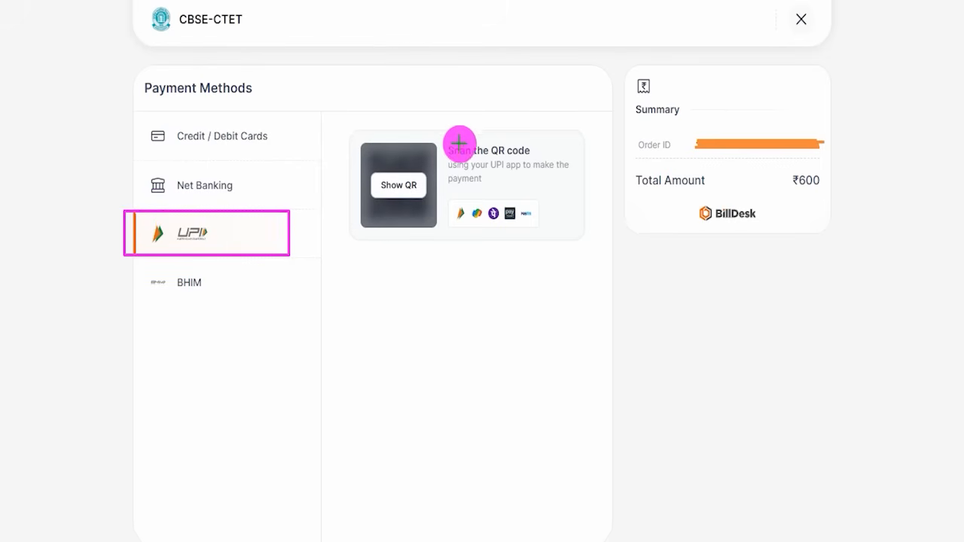
drag(495, 121, 551, 67)
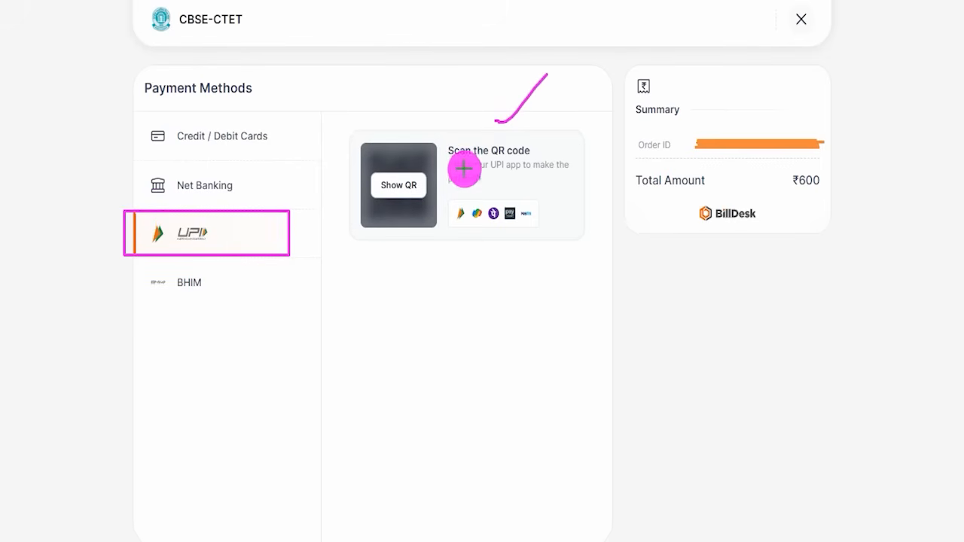
mouse_move(426, 188)
mouse_down()
mouse_move(470, 149)
mouse_move(467, 115)
mouse_up()
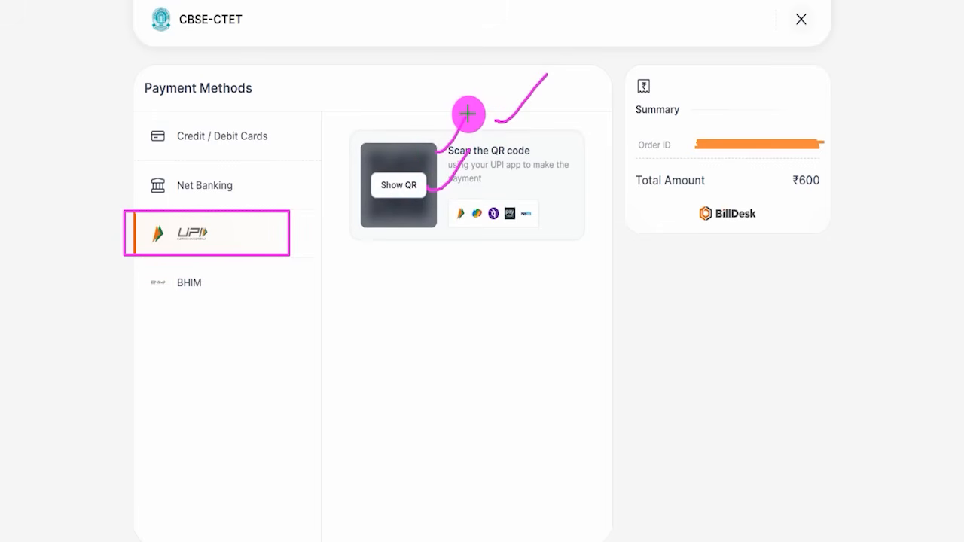
drag(437, 222, 475, 179)
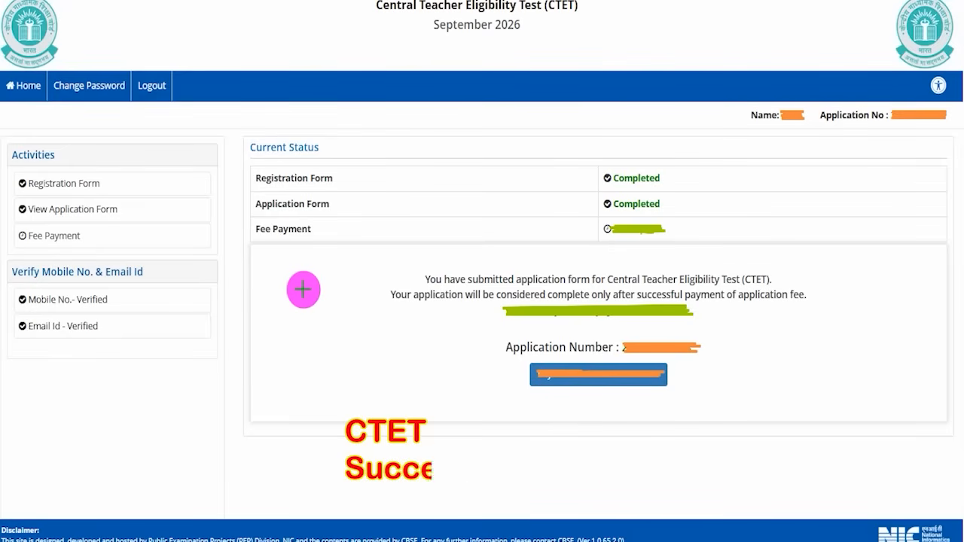
Draw five tick marks around the Current Status table and the application submission notice.
drag(289, 287, 332, 236)
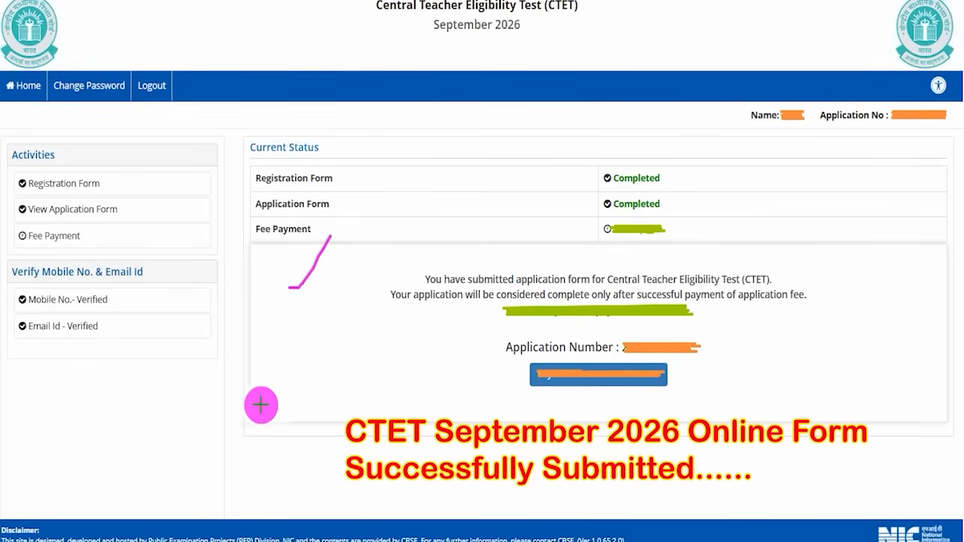
drag(309, 358, 365, 296)
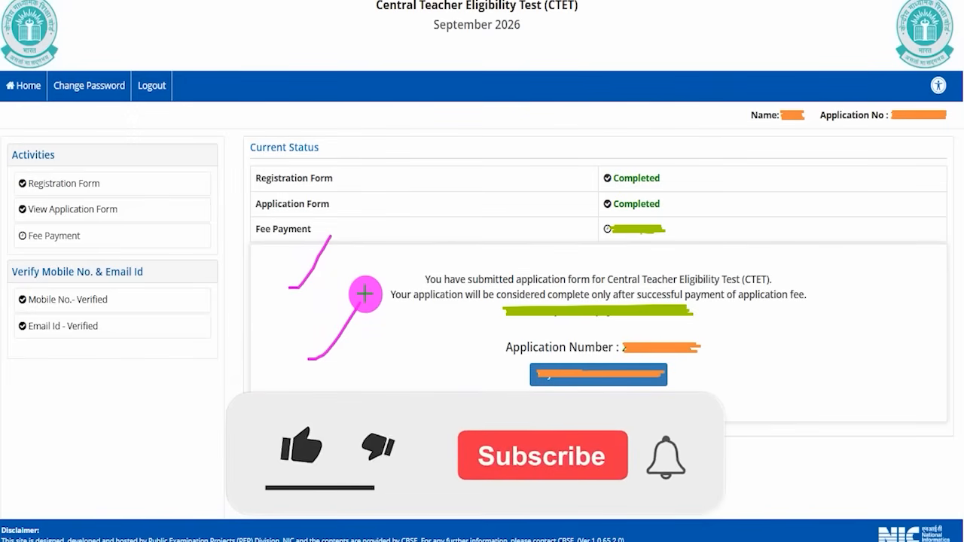
drag(340, 387, 407, 319)
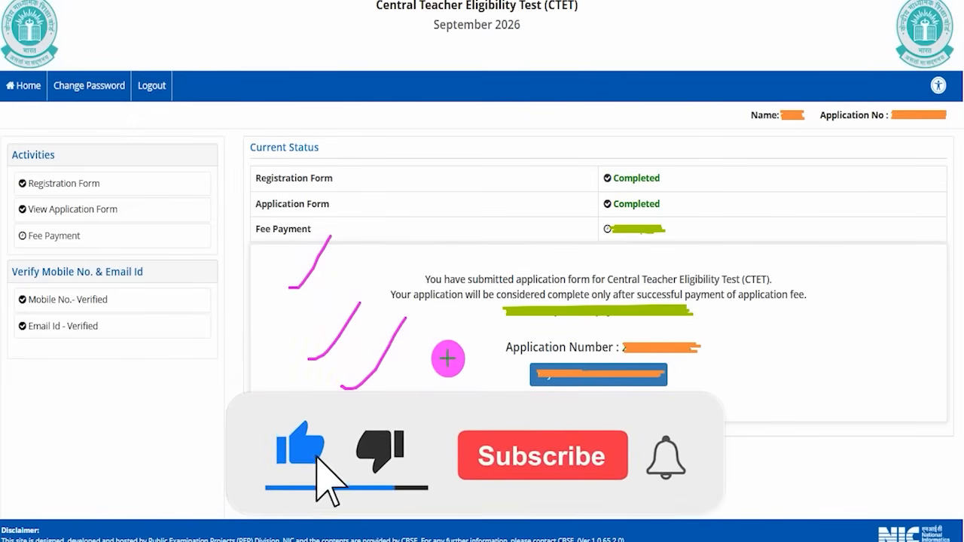
drag(757, 375, 800, 336)
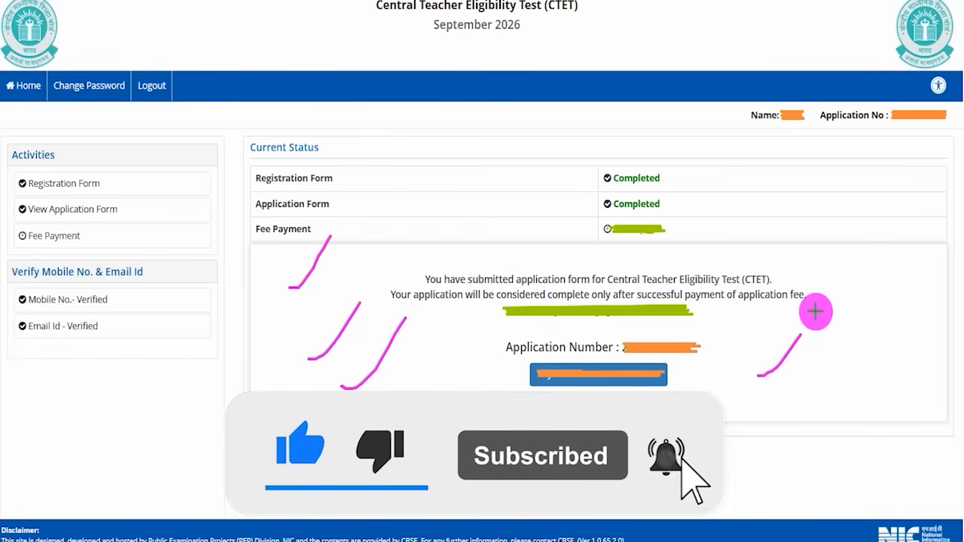
drag(394, 221, 448, 172)
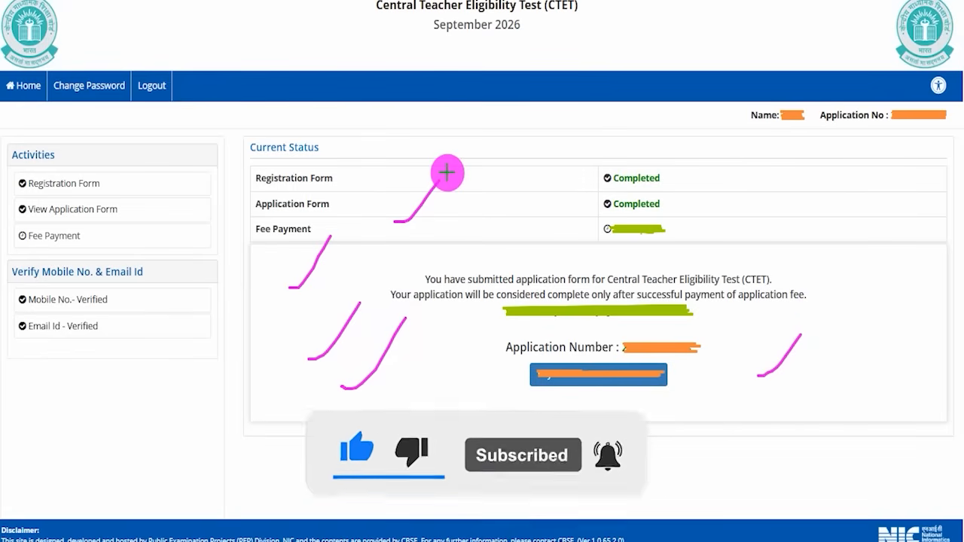